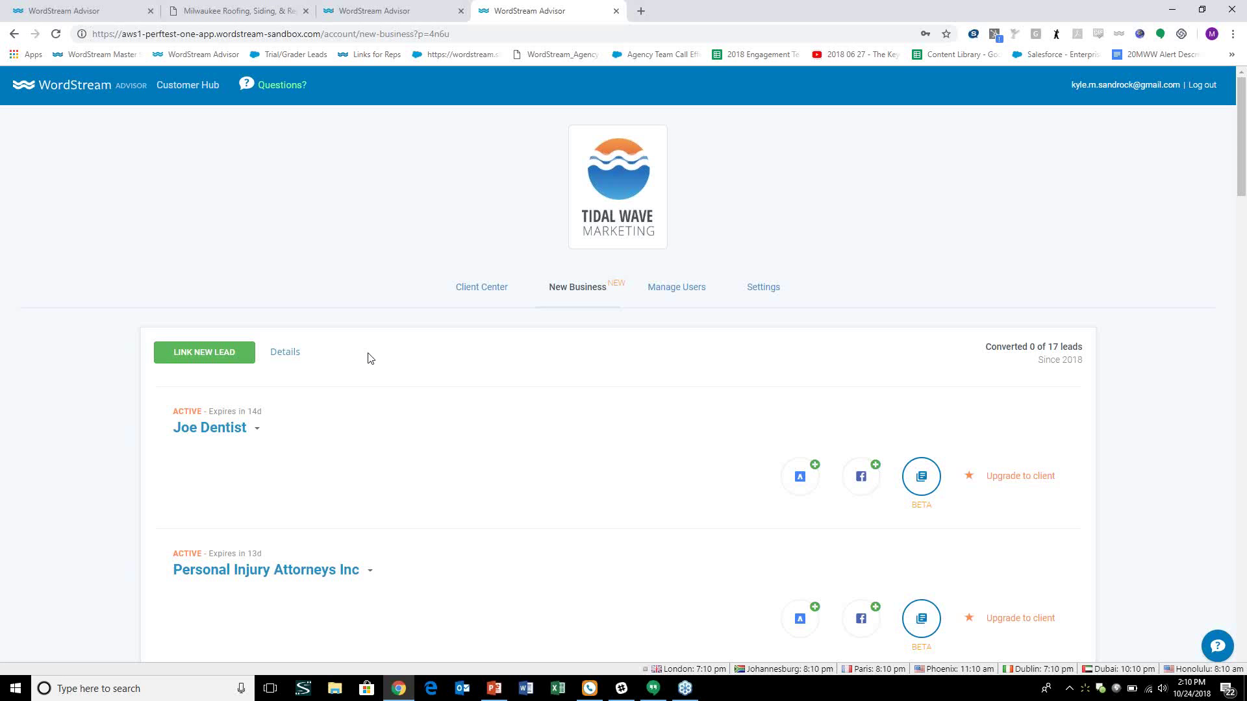
# Open the form for linking a new lead and start entering its business name.
pyautogui.moveTo(608, 184)
pyautogui.scroll(-1, 510, 383)
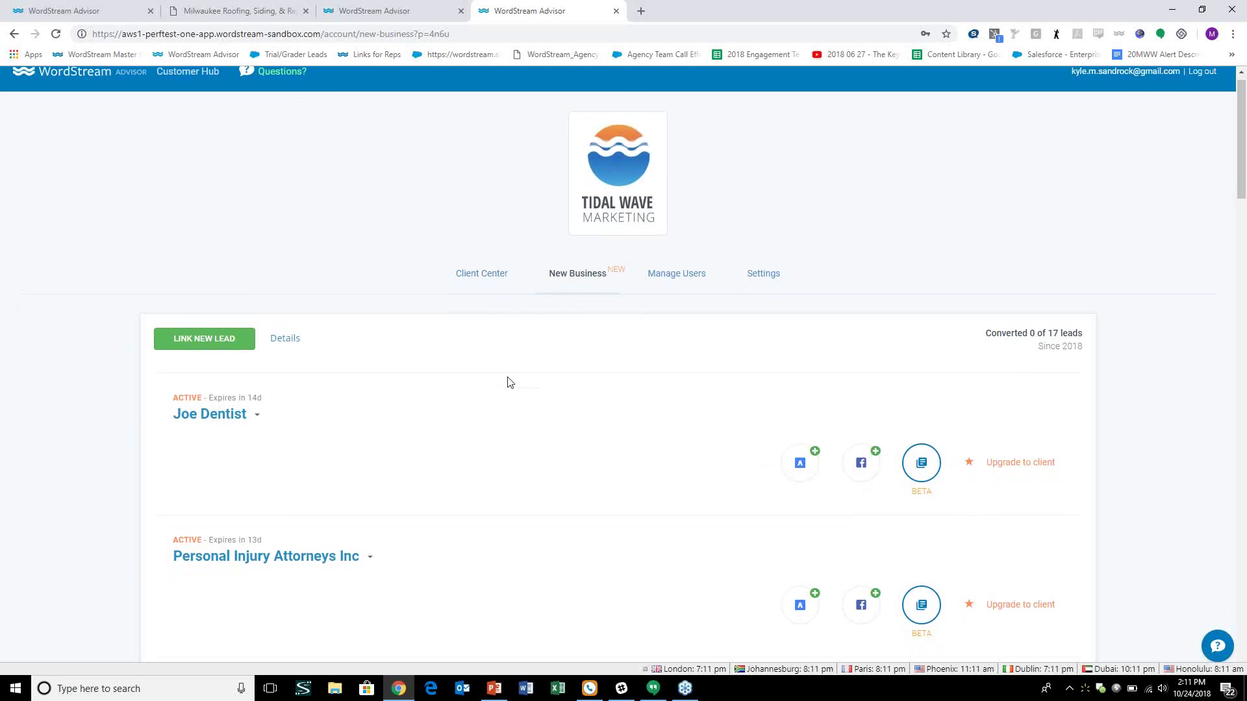
pyautogui.click(228, 291)
pyautogui.click(361, 292)
# Set the industry to Computers & Consumer Electronics > Computers > Computer Accessories.
pyautogui.scroll(-1, 426, 414)
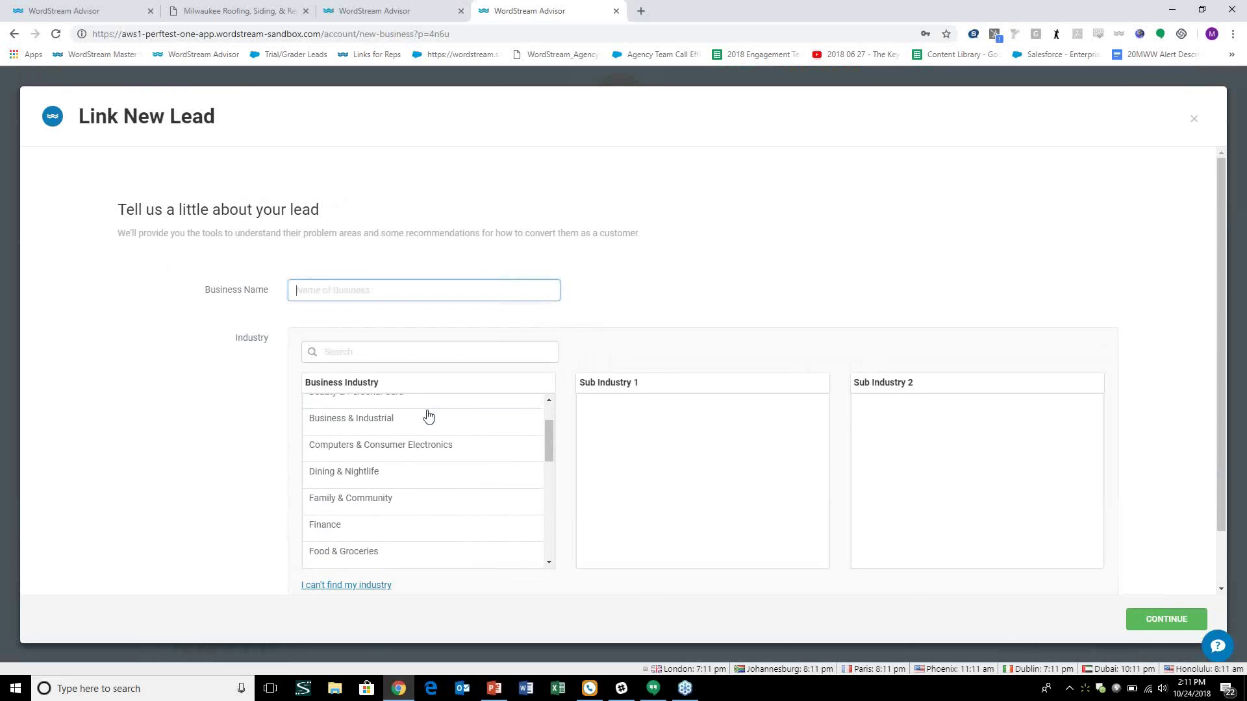
pyautogui.click(360, 454)
pyautogui.click(616, 422)
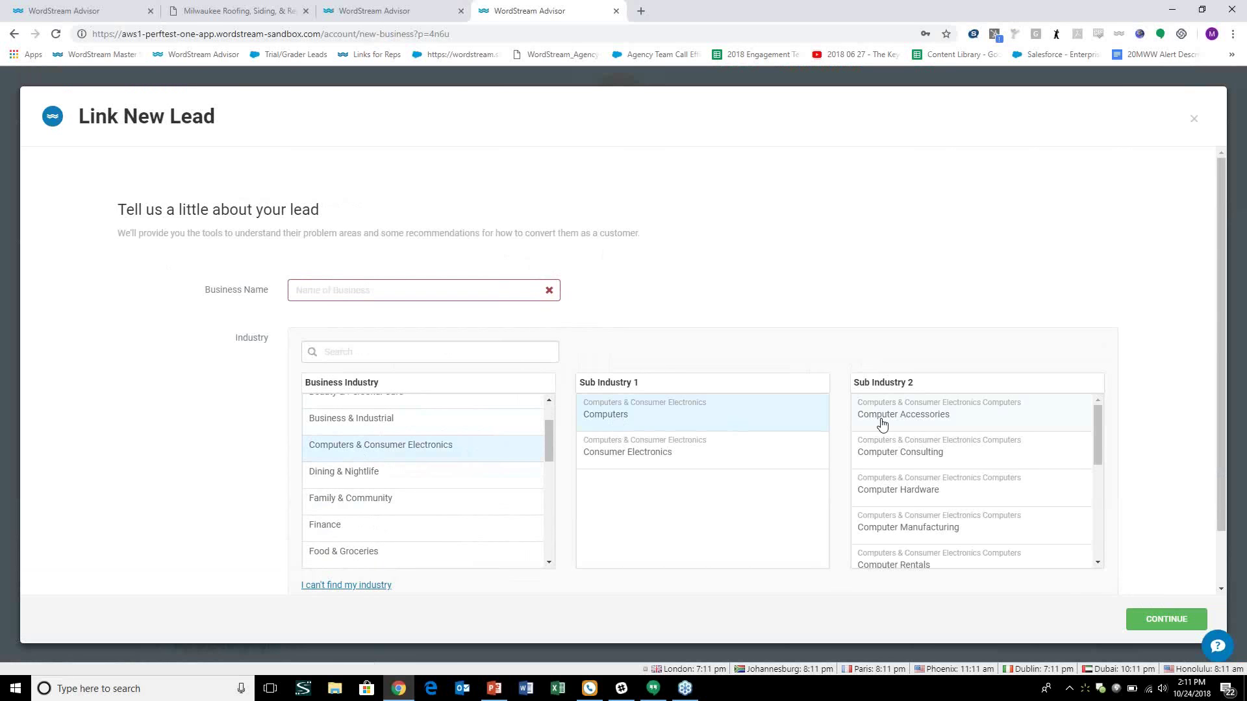
pyautogui.click(882, 424)
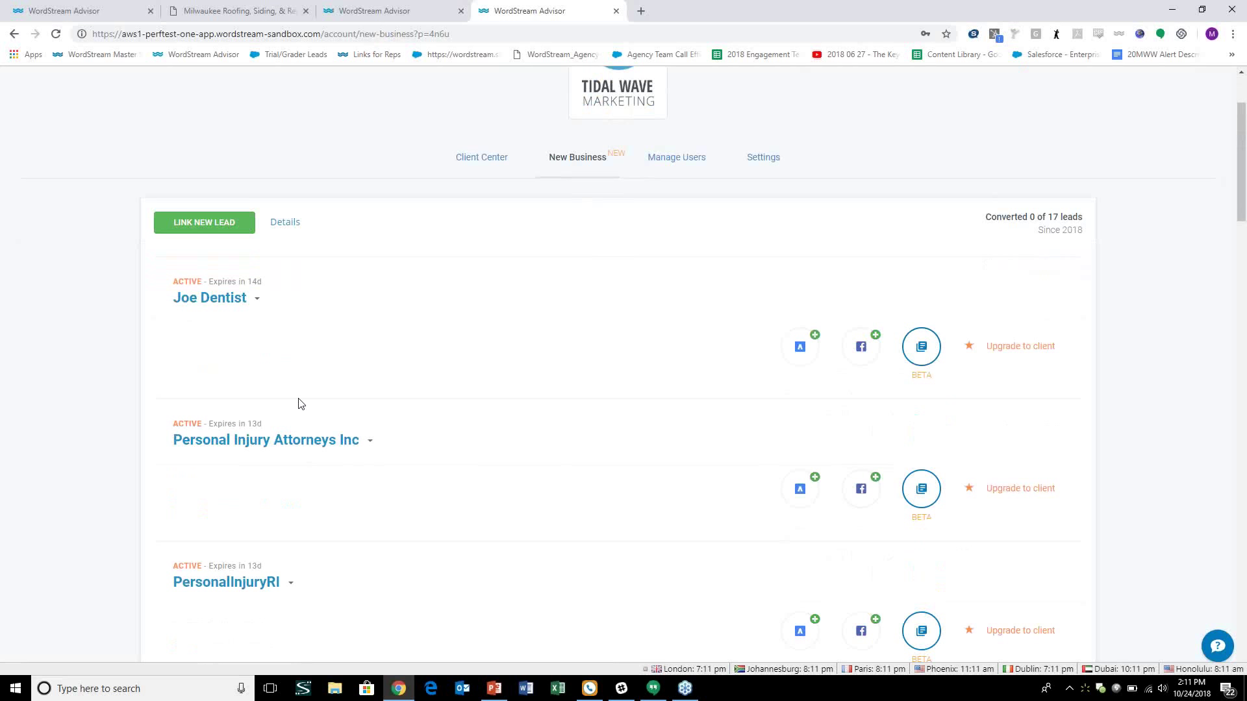
pyautogui.scroll(-4, 328, 357)
pyautogui.scroll(-8, 338, 333)
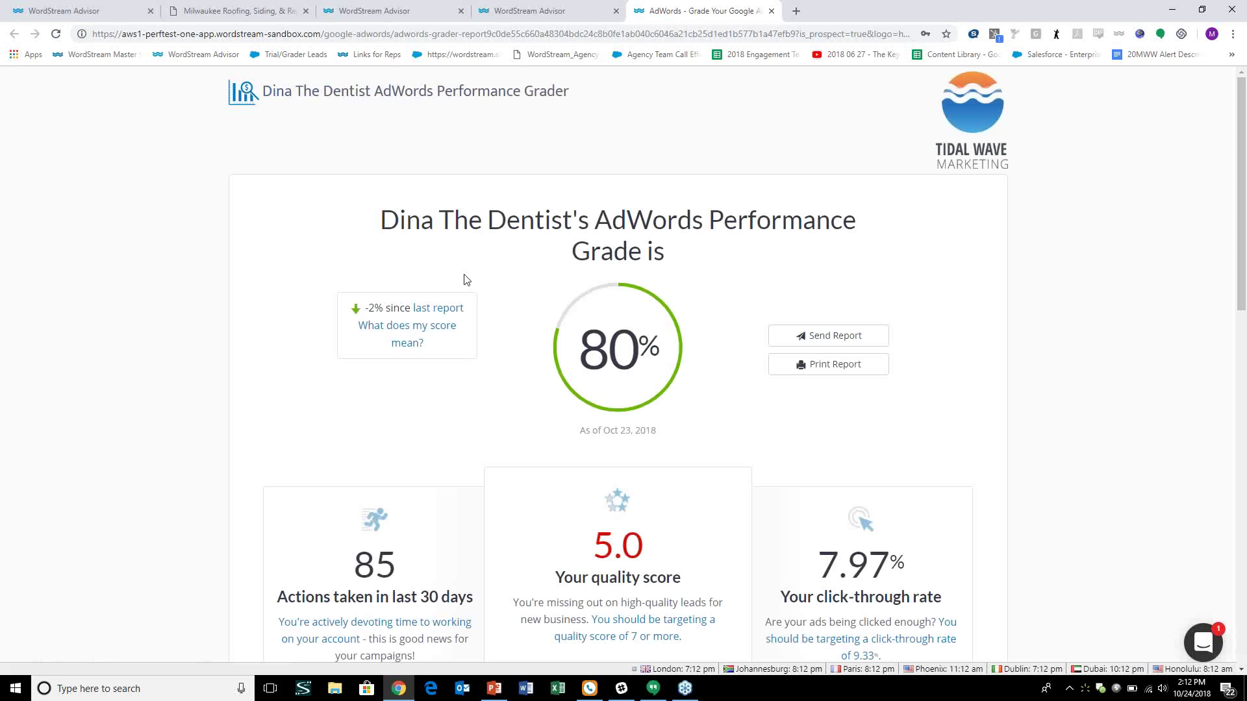
# Scroll down Dina The Dentist's grader report and show the Quality Score Optimization details.
pyautogui.scroll(-3, 518, 368)
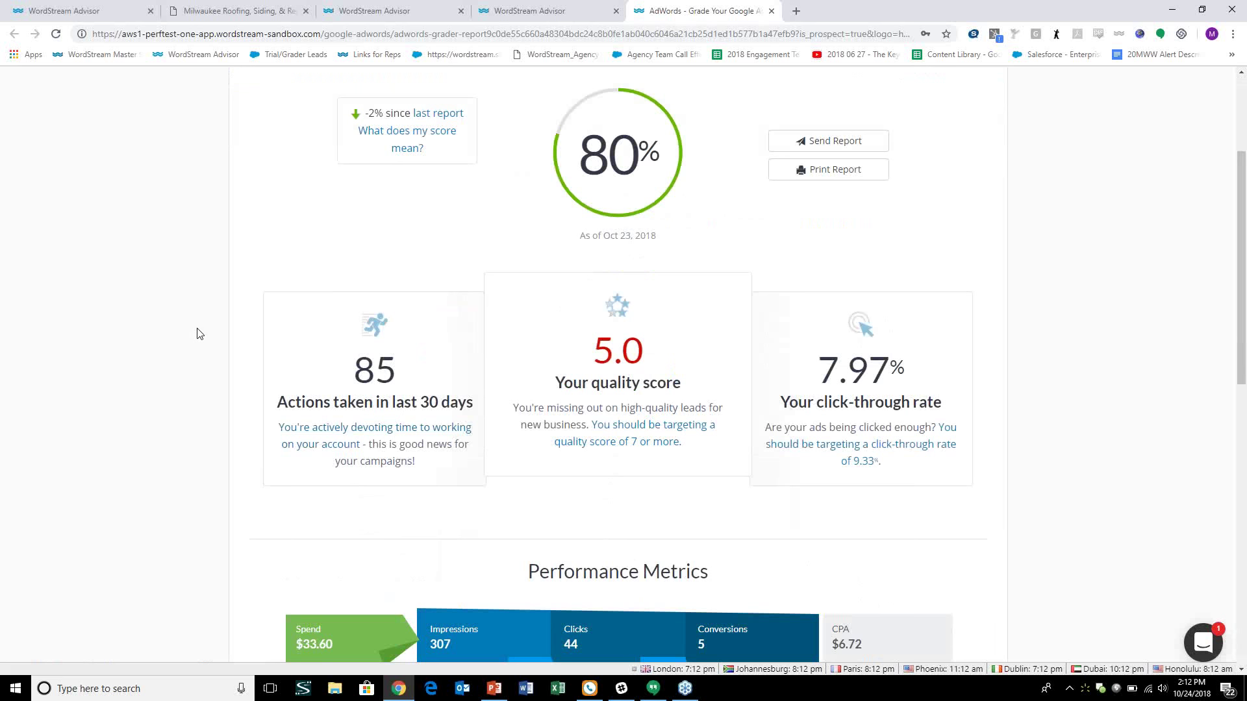
pyautogui.scroll(-1, 199, 333)
pyautogui.scroll(-8, 370, 267)
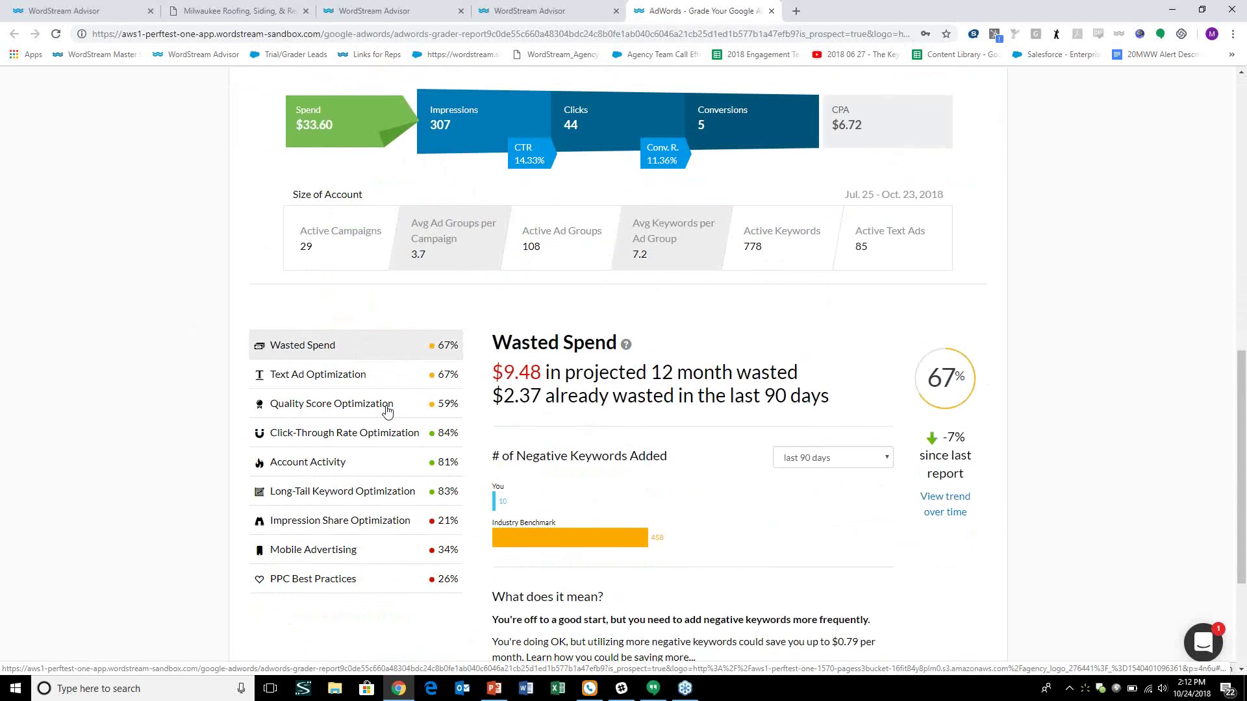
pyautogui.click(349, 418)
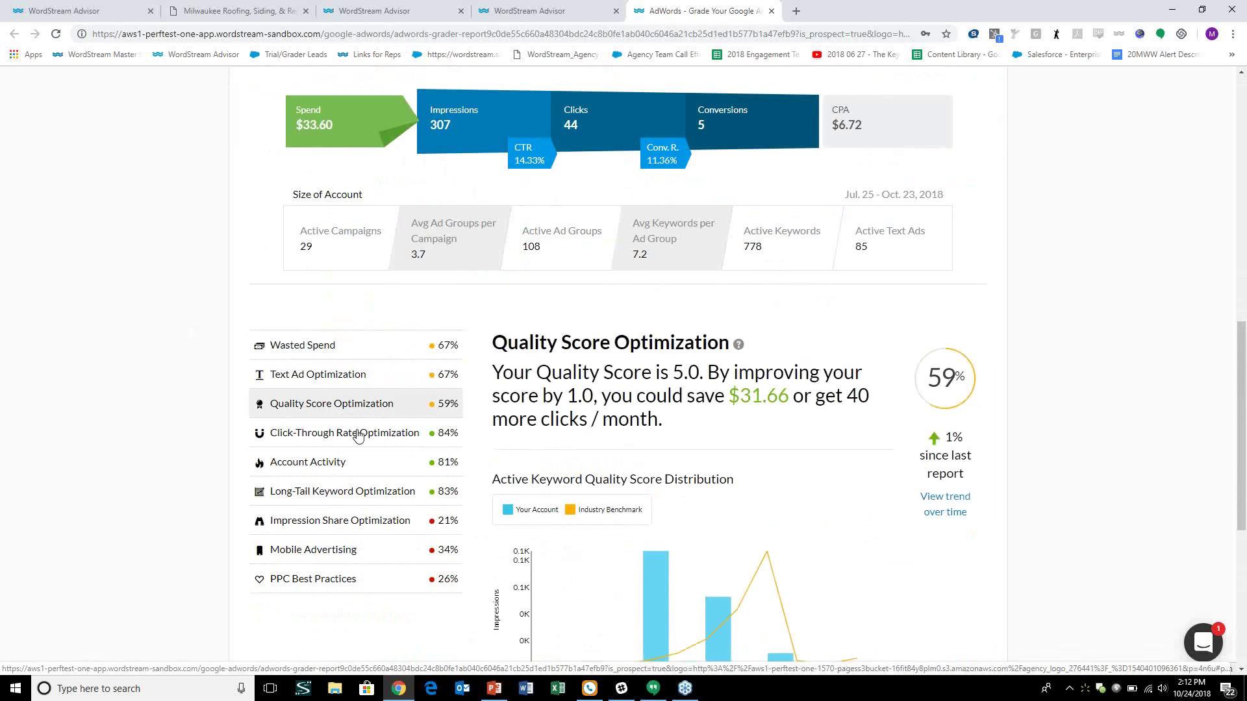
# Show the Impression Share Optimization details, then return to the top of the report.
pyautogui.scroll(-2, 357, 435)
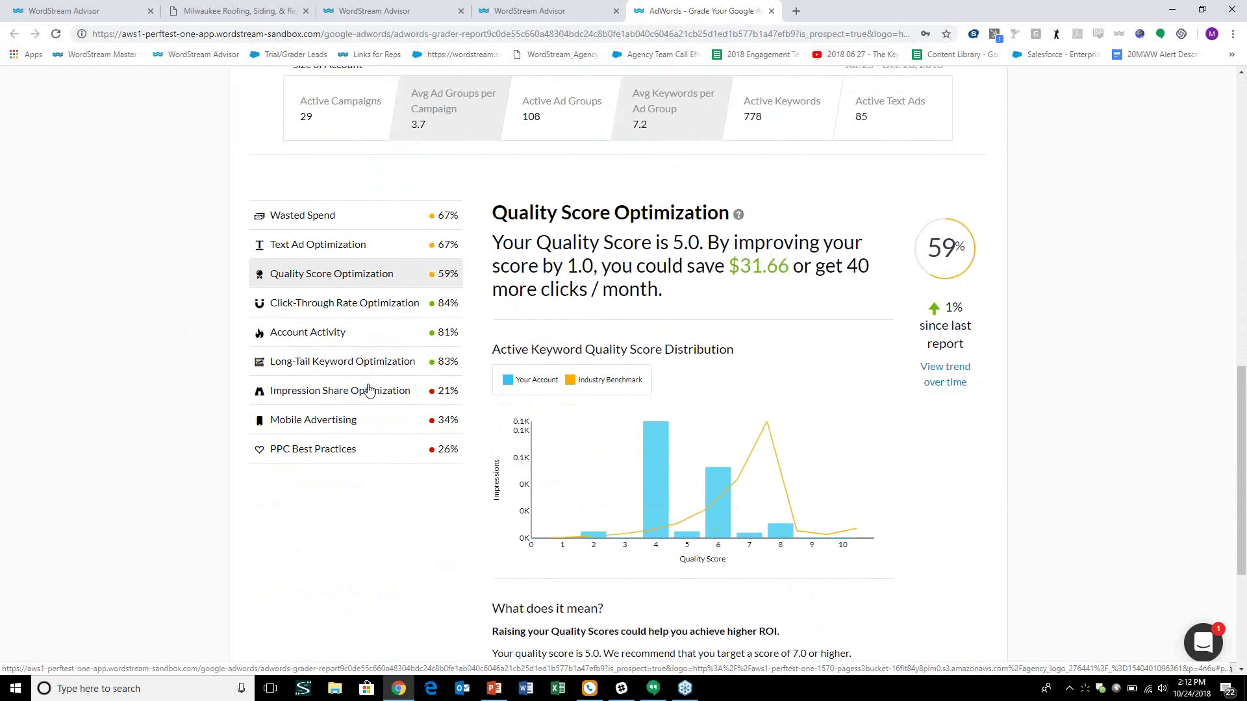
pyautogui.click(366, 389)
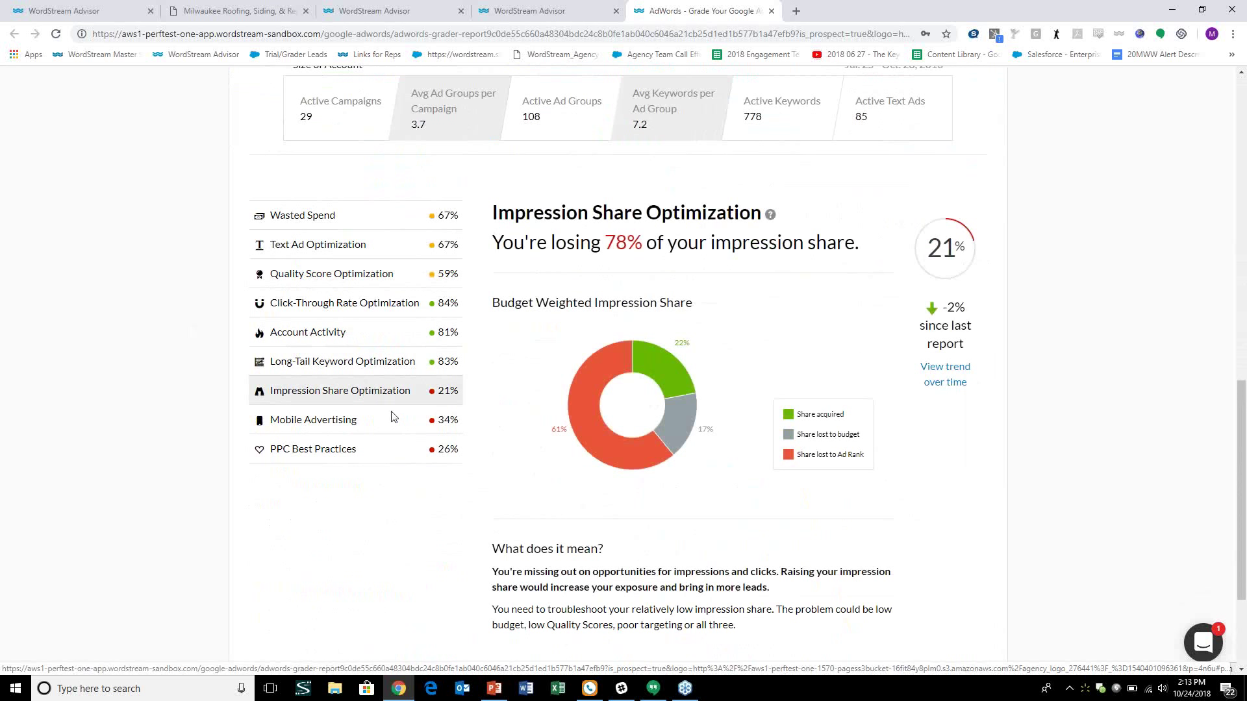
pyautogui.scroll(-2, 403, 399)
pyautogui.press('Home')
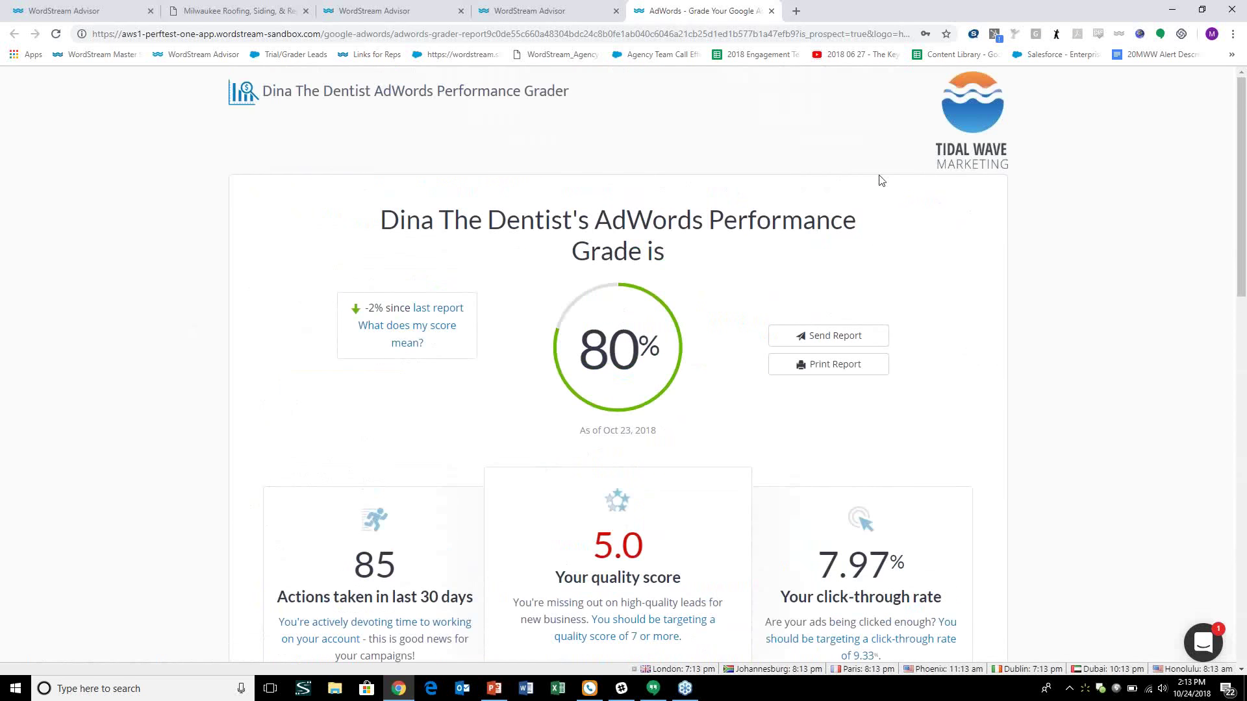
# Switch back to the Tidal Wave Marketing New Business leads list and scroll to its top.
pyautogui.click(558, 10)
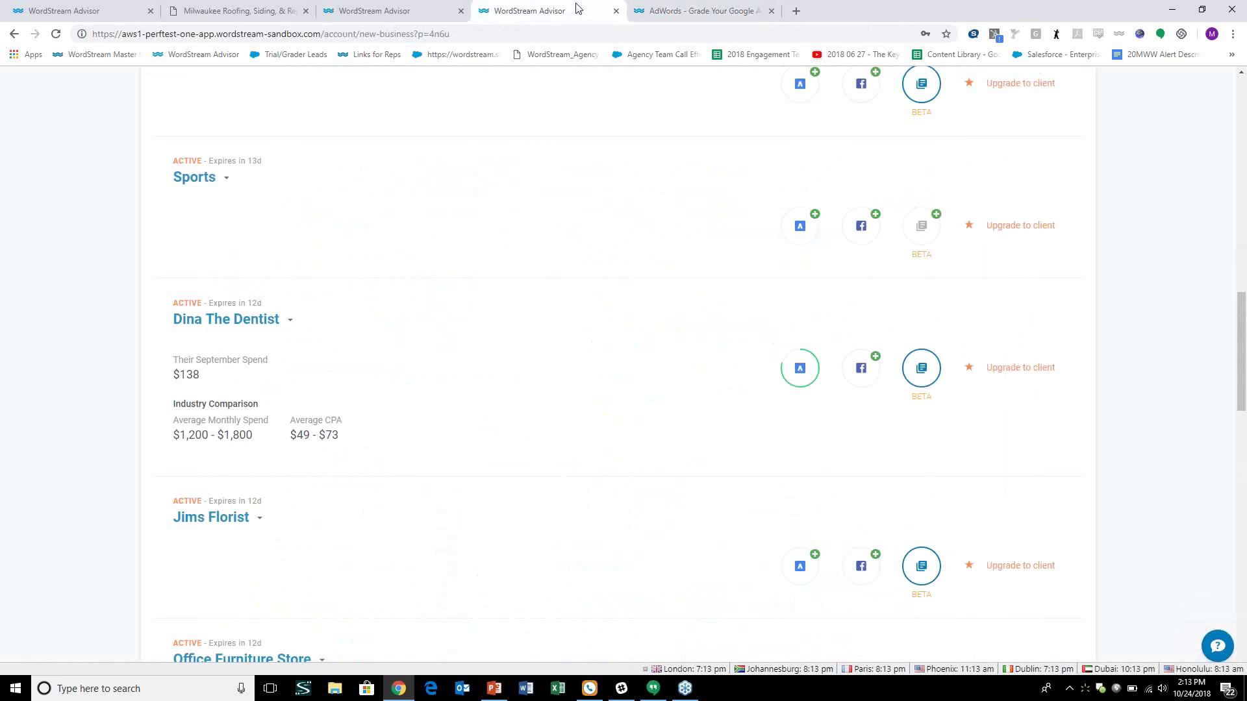
pyautogui.scroll(10, 613, 224)
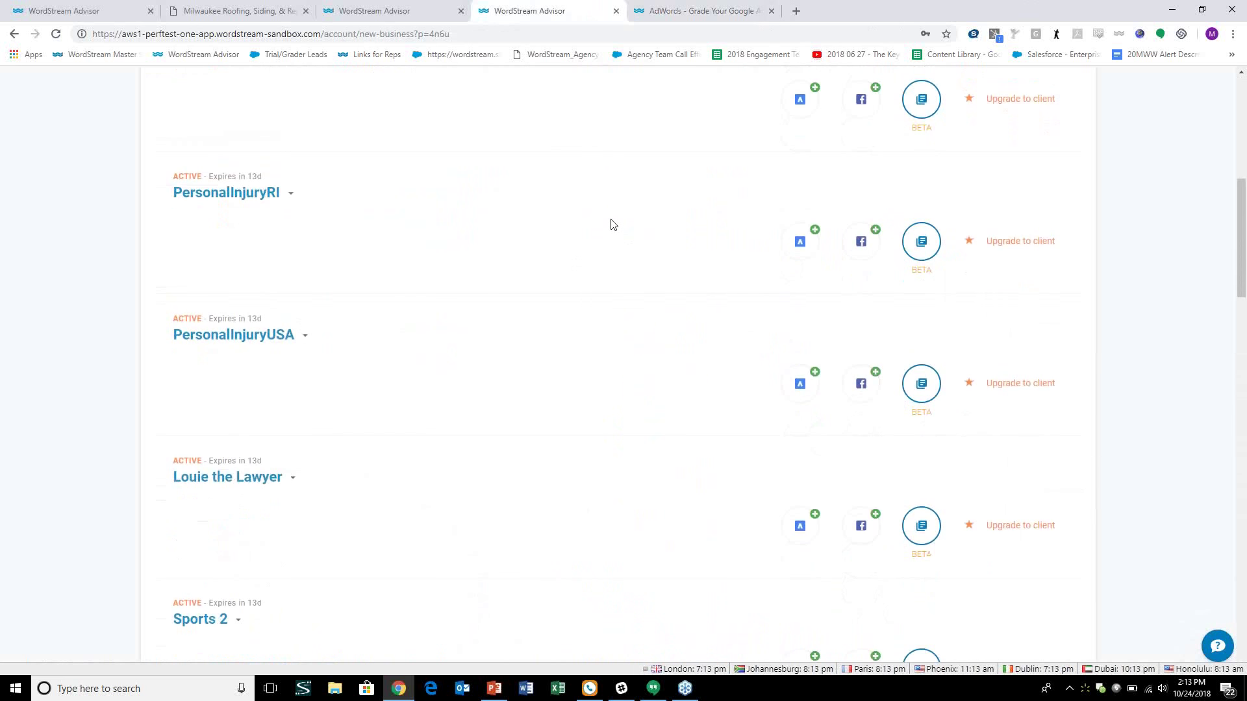
pyautogui.scroll(7, 614, 224)
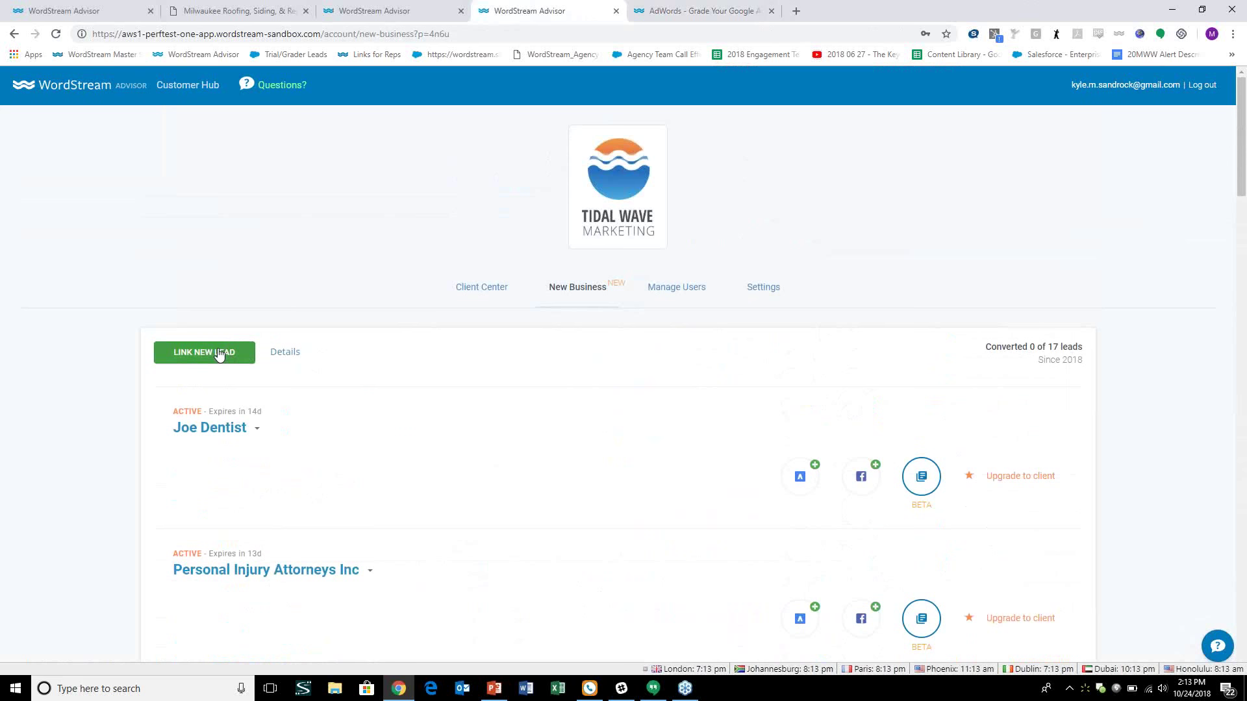
# Start a new lead with the business name Joe's Dentist, correcting typos.
pyautogui.click(218, 352)
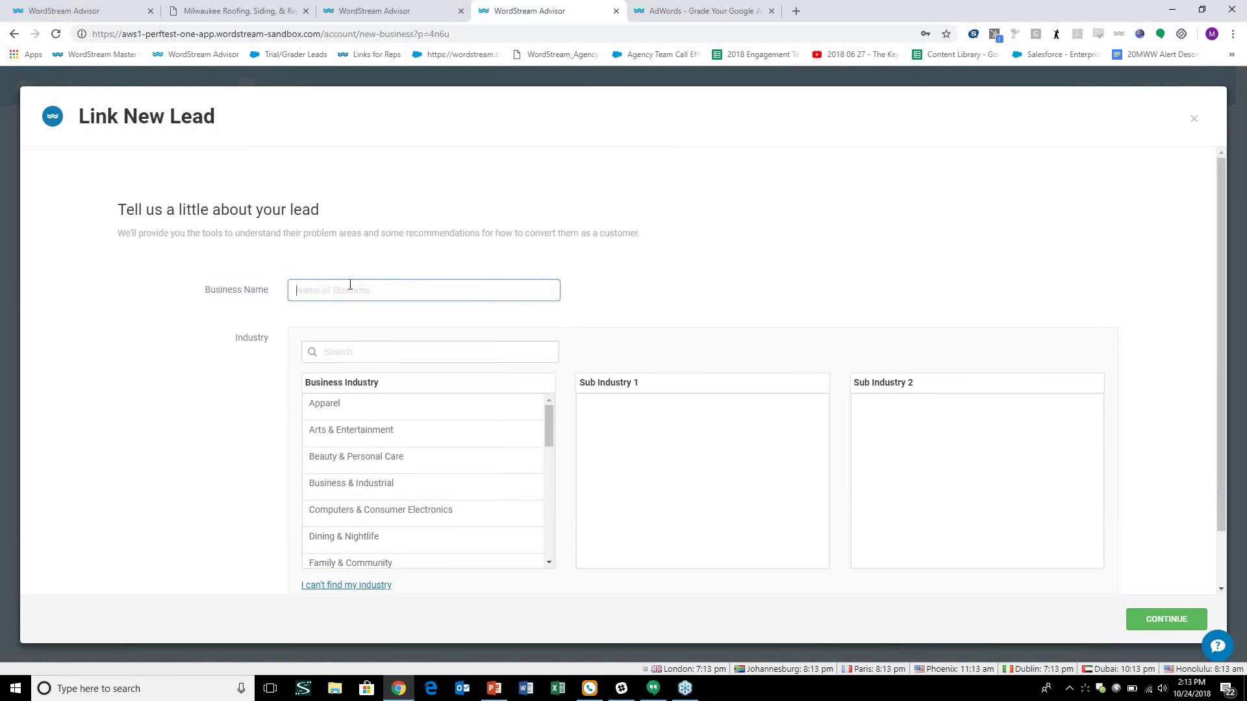
pyautogui.write("Joe's Dentist")
# Set the industry to Health > Health Care Services > Dentists & Dental Services.
pyautogui.scroll(-2, 363, 422)
pyautogui.click(372, 513)
pyautogui.click(647, 465)
pyautogui.click(956, 531)
pyautogui.click(1153, 620)
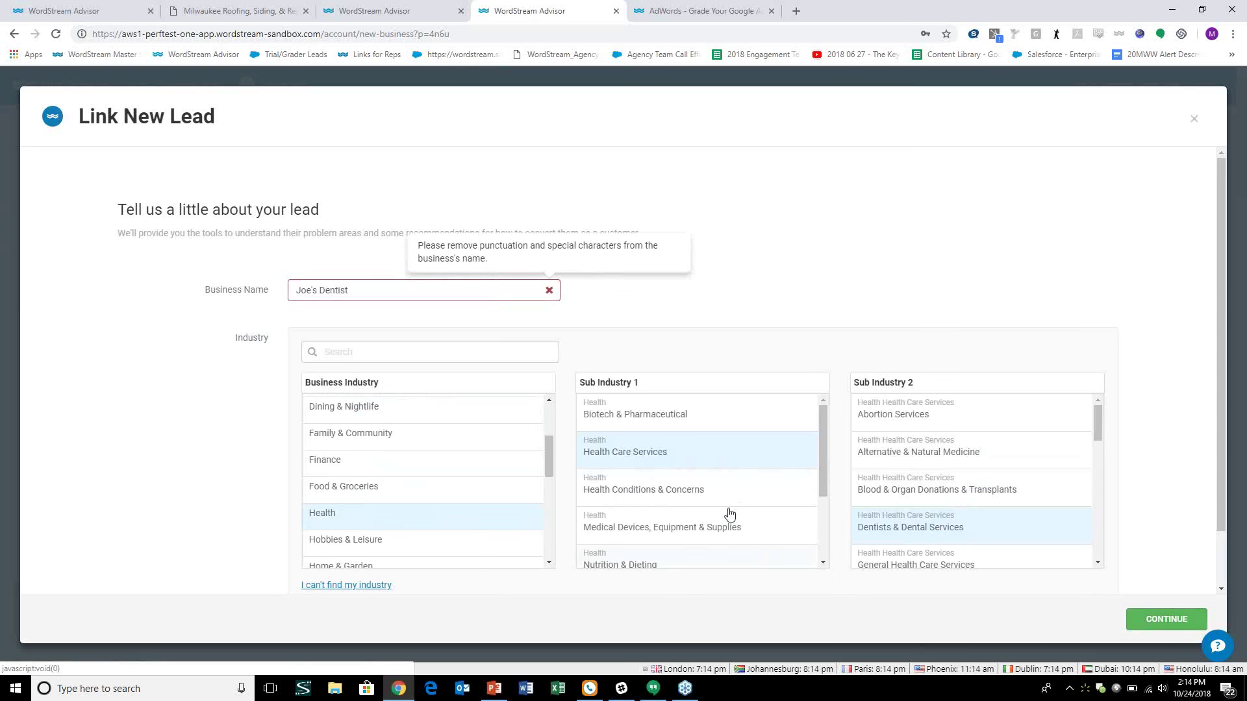
# Rename the lead to Joes Dentist 2, without the apostrophe, and continue to the ad platform step.
pyautogui.click(464, 289)
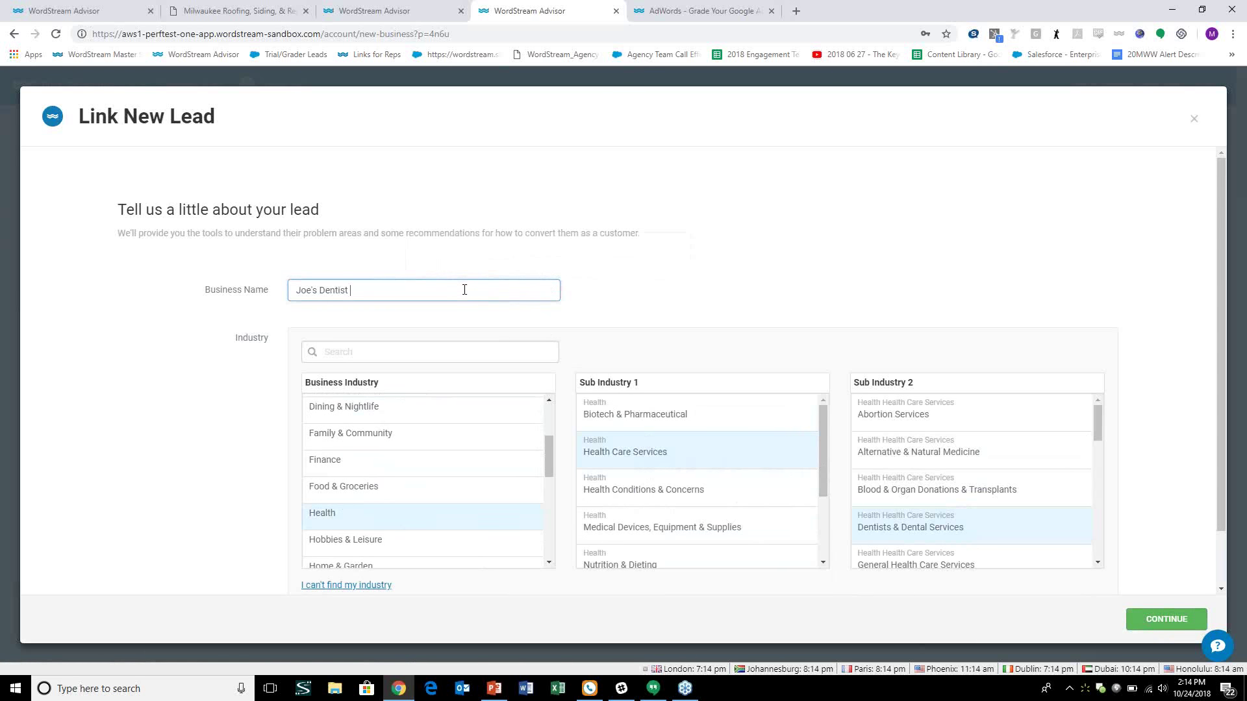
pyautogui.write('2')
pyautogui.click(1151, 622)
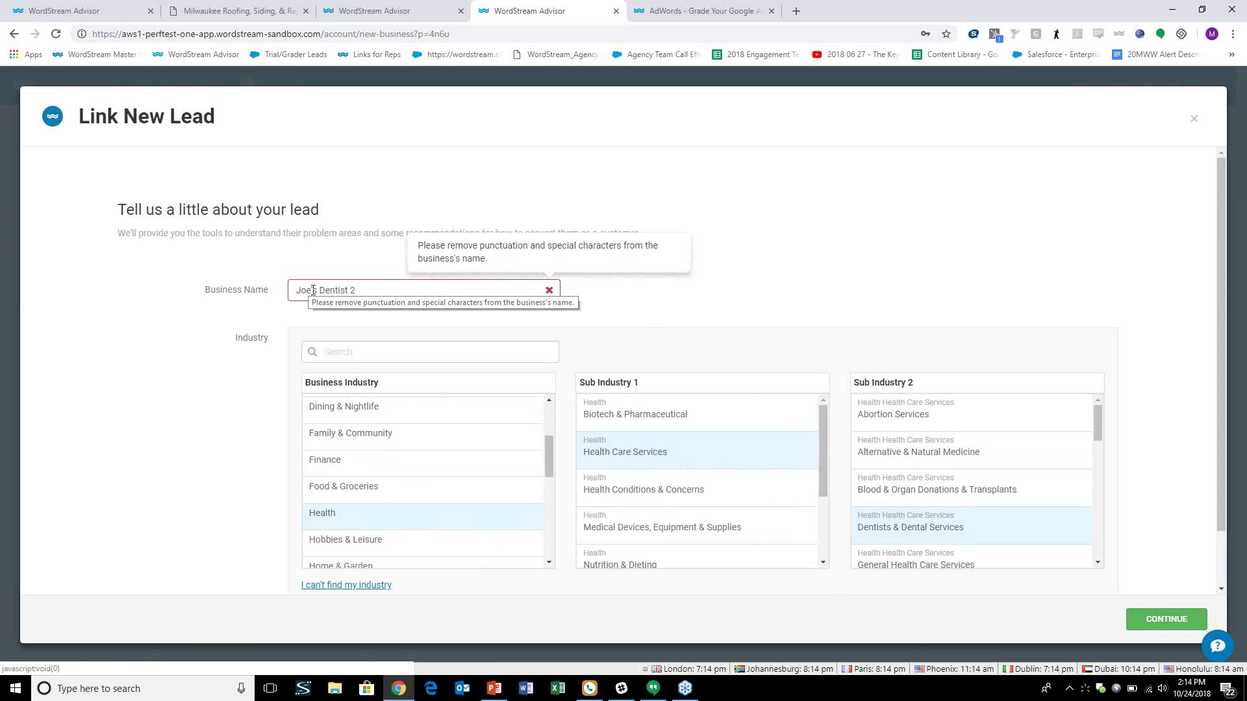
pyautogui.click(314, 290)
pyautogui.press('BackSpace')
pyautogui.click(1163, 619)
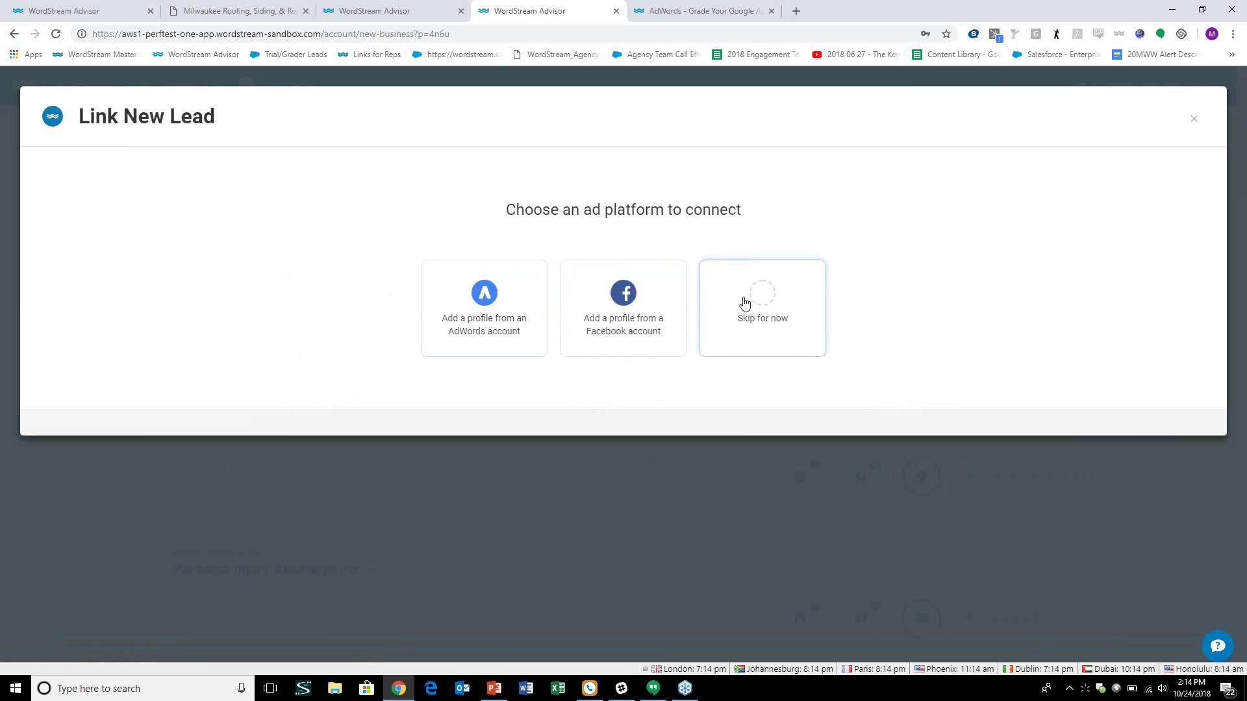
# Skip connecting an ad platform for now and look over the leads.
pyautogui.click(1168, 130)
pyautogui.scroll(-8, 729, 376)
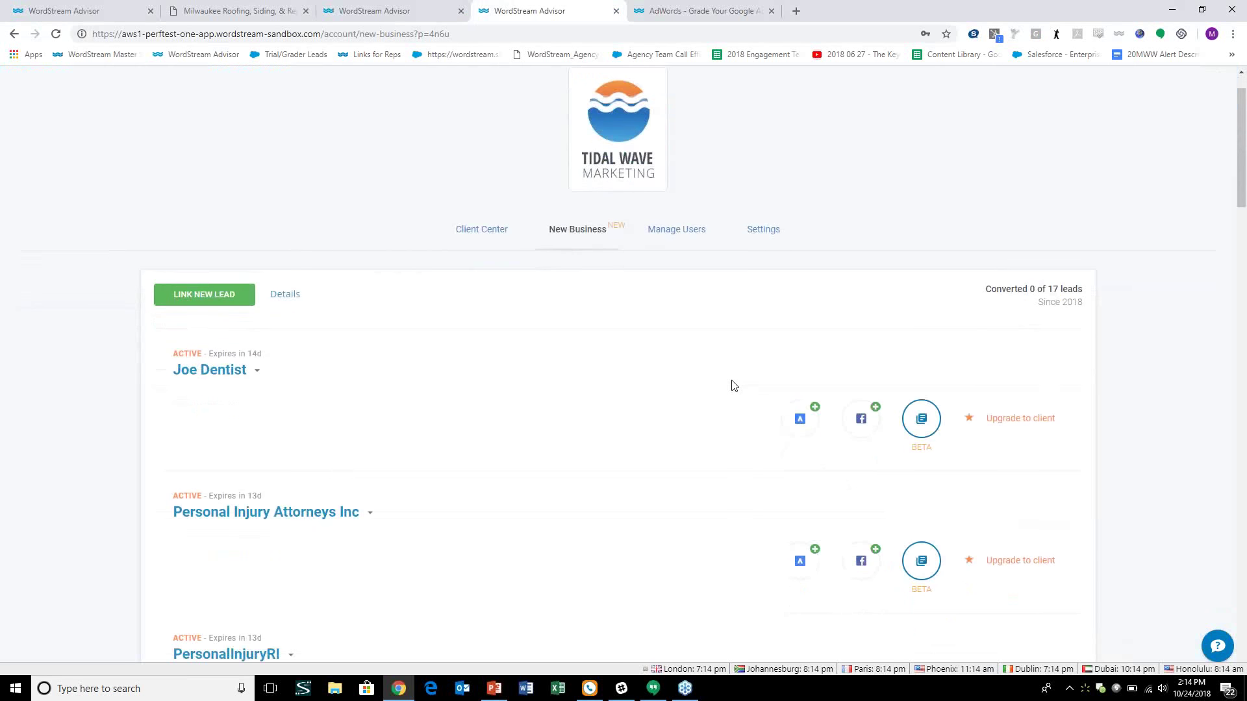
pyautogui.scroll(-10, 724, 363)
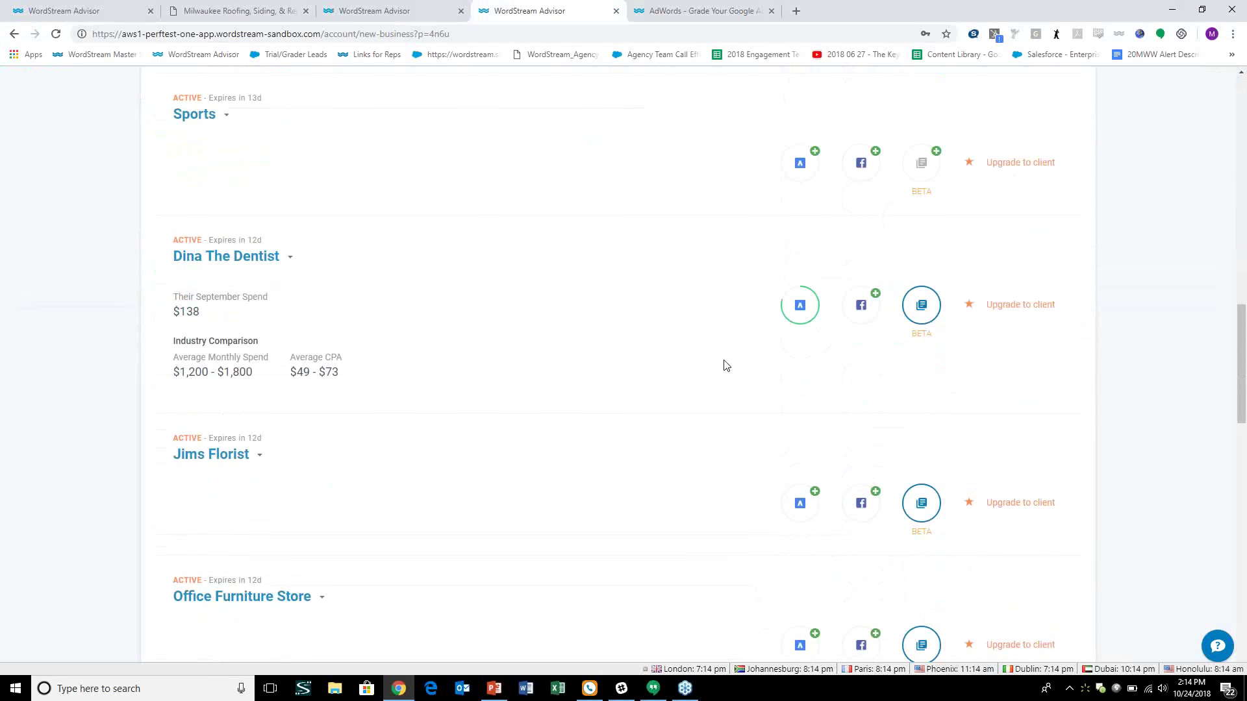
pyautogui.scroll(2, 779, 359)
# Open the Sports lead's proposal form and set the location to Boston, Massachusetts, United States.
pyautogui.click(931, 300)
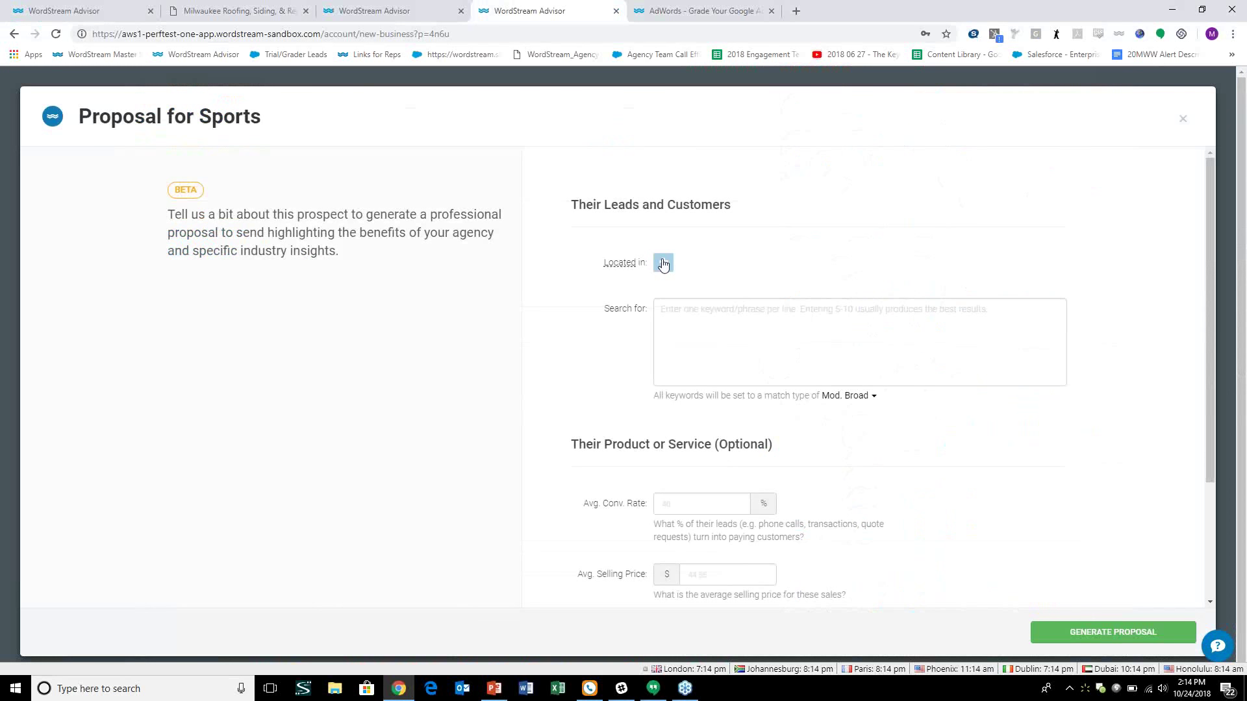
pyautogui.click(663, 265)
pyautogui.write('Bosto')
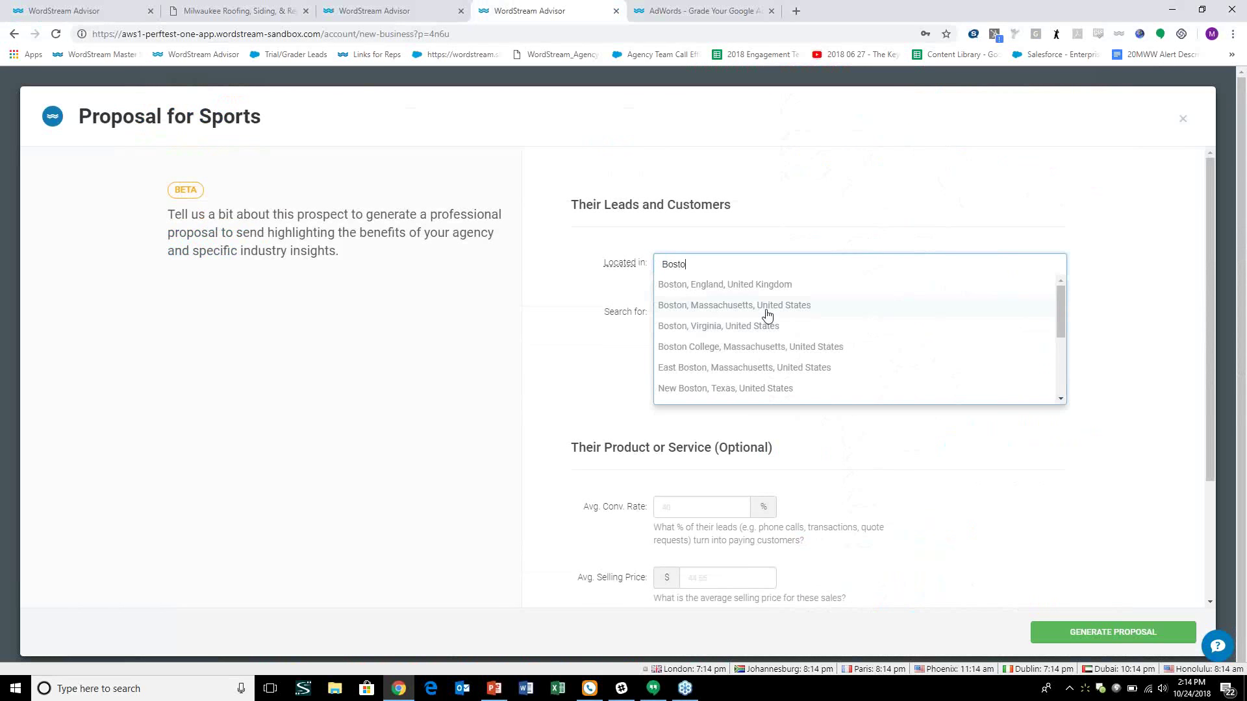
pyautogui.click(767, 316)
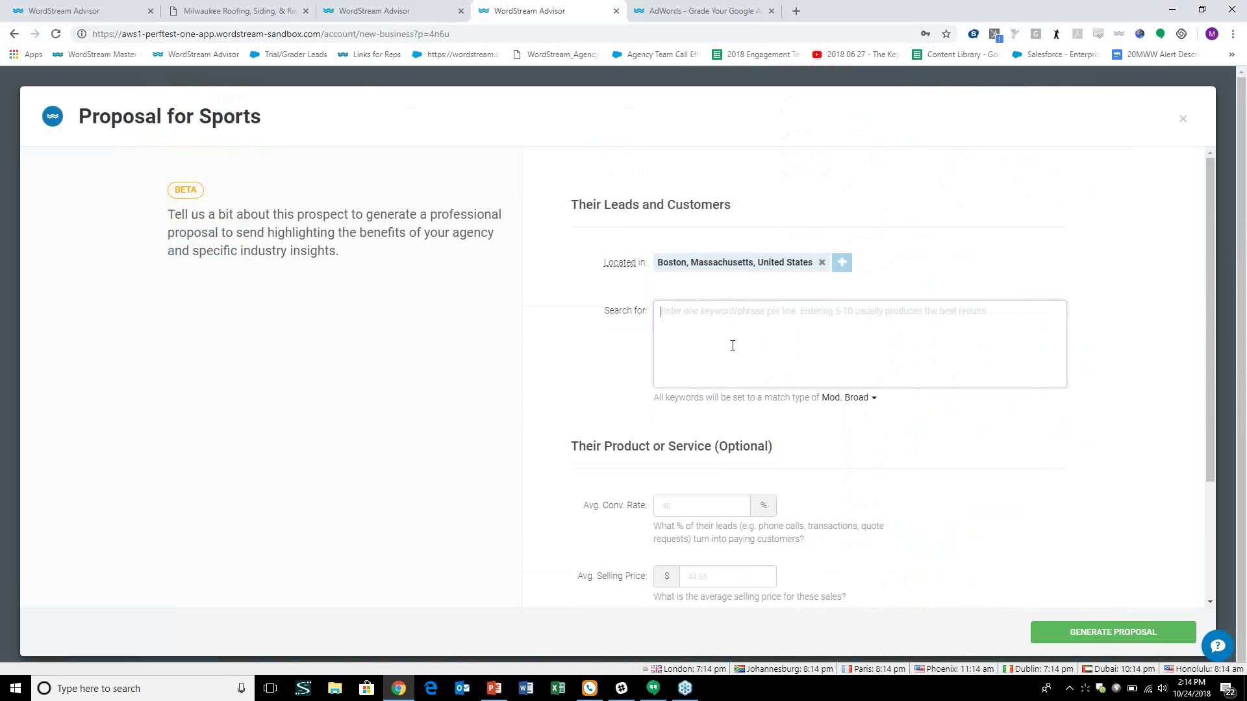
# Enter the keywords Dentist Dental Services, Dental Services and Dentists near me.
pyautogui.write('Densti')
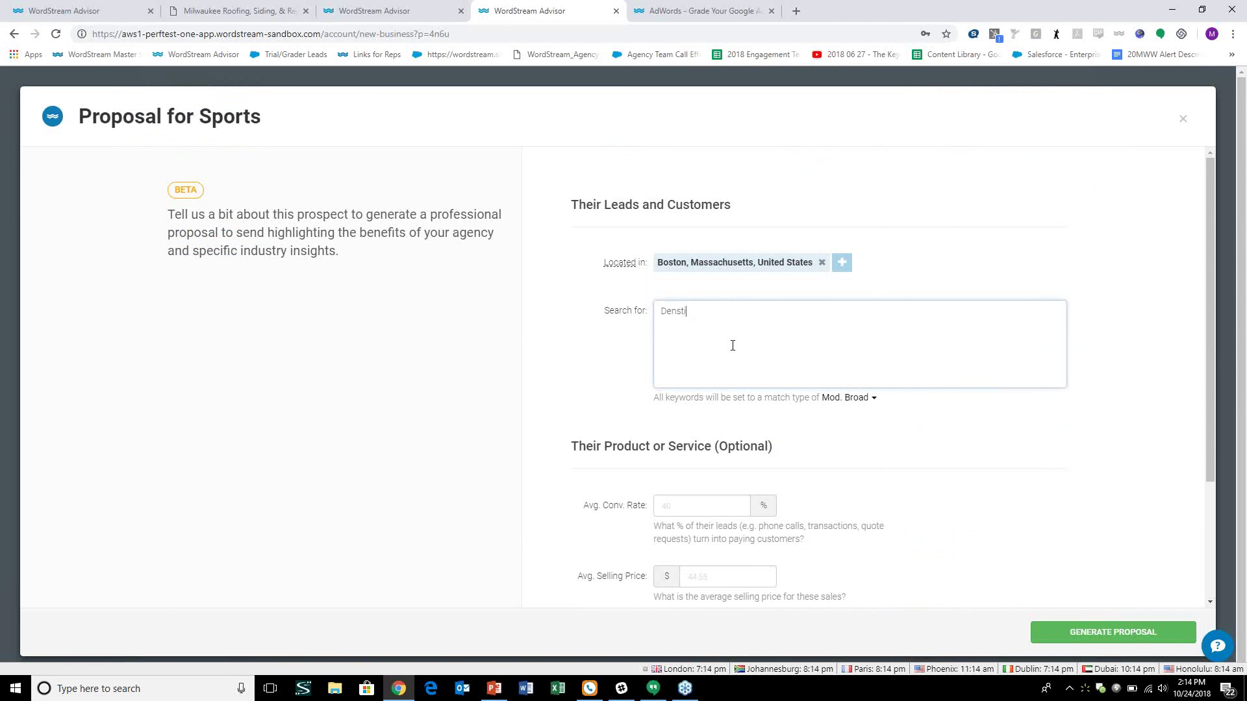
pyautogui.press('BackSpace')
pyautogui.write('tist ')
pyautogui.write('Dental Sr')
pyautogui.write('vices')
pyautogui.press('Return')
pyautogui.write('D')
pyautogui.write('ental Services Denti')
pyautogui.write('sts near me')
# Set a 25% average conversion rate and a $75 selling price, then generate the proposal.
pyautogui.click(700, 501)
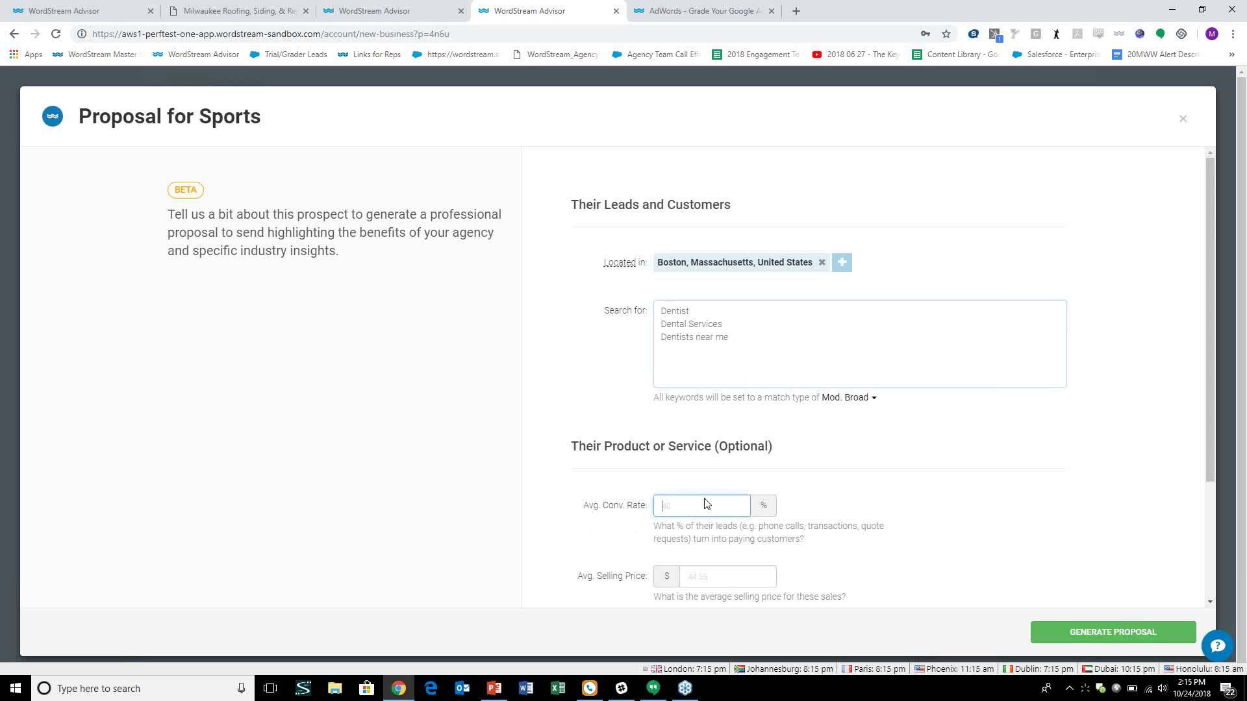
pyautogui.write('25')
pyautogui.click(734, 571)
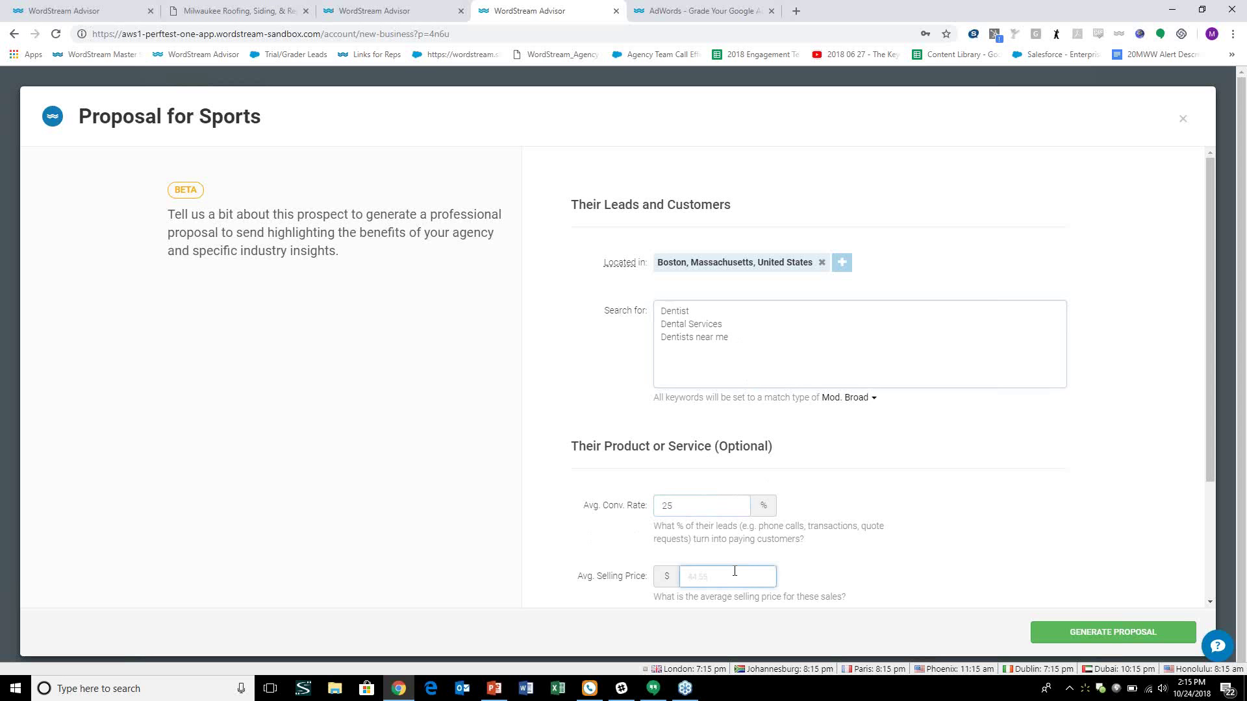
pyautogui.write('75')
pyautogui.click(1090, 636)
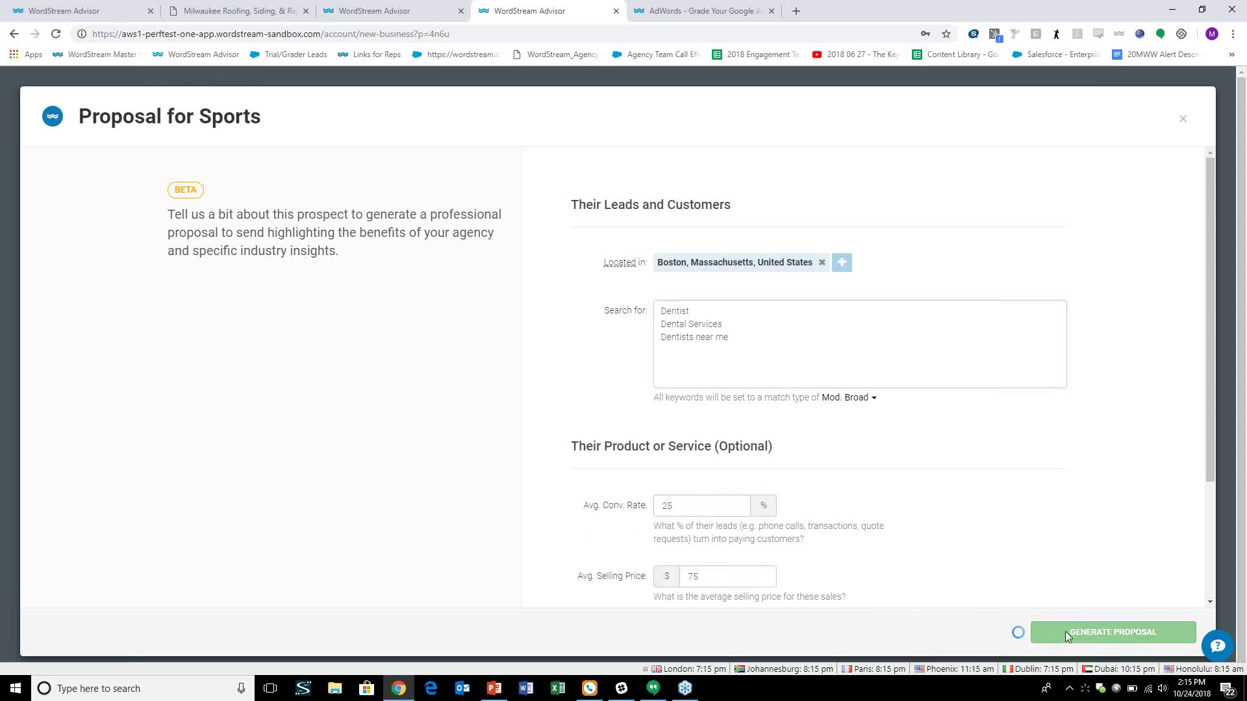
# Close the proposal setup window and scroll through the generated dentist proposal.
pyautogui.click(1182, 122)
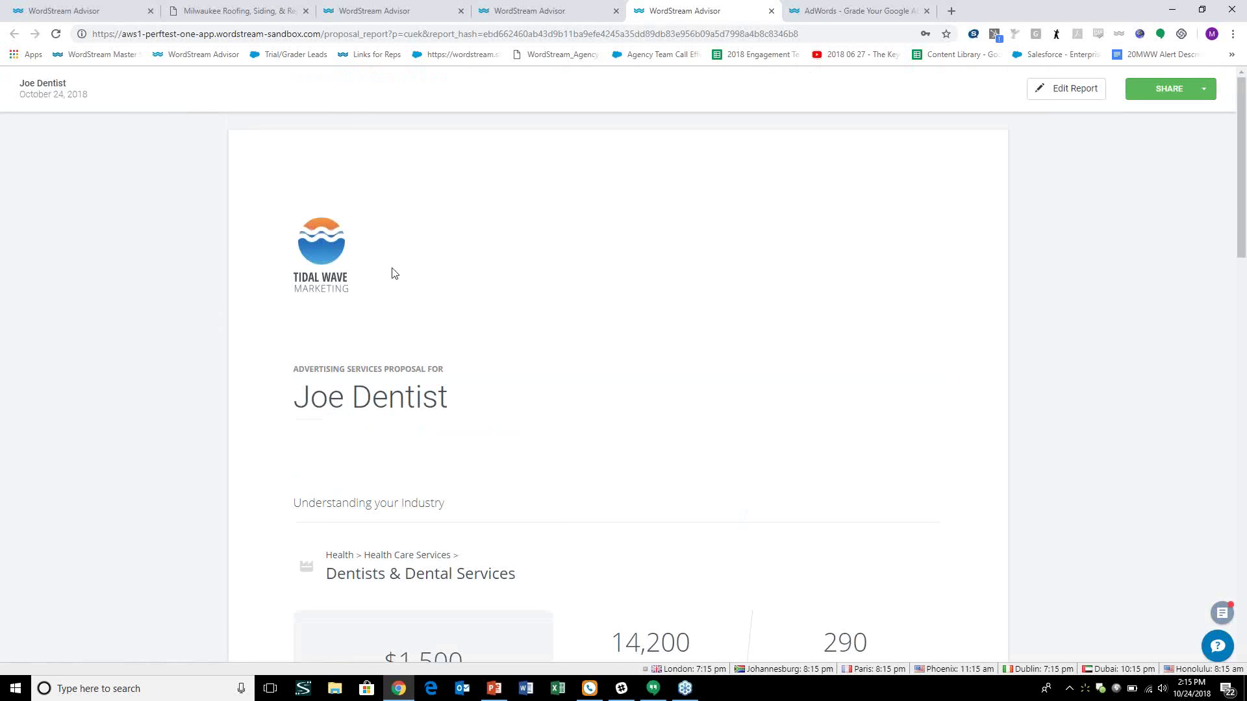
pyautogui.scroll(-6, 321, 373)
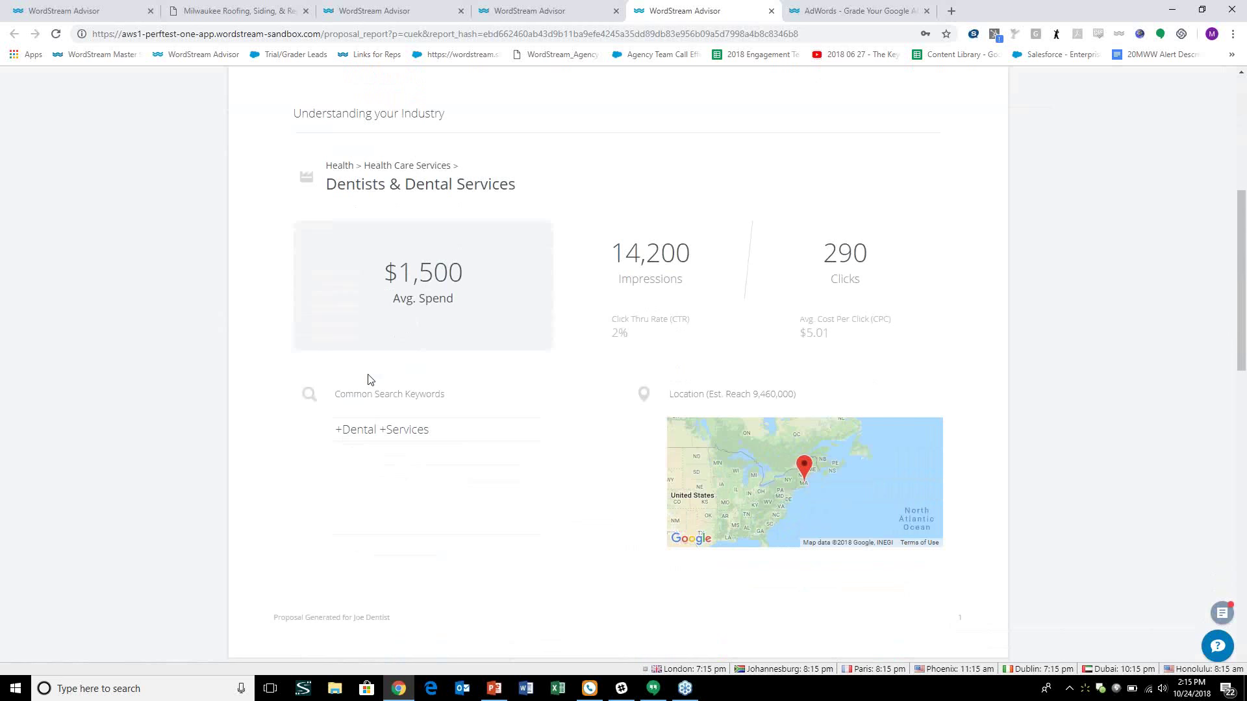
pyautogui.scroll(-4, 454, 247)
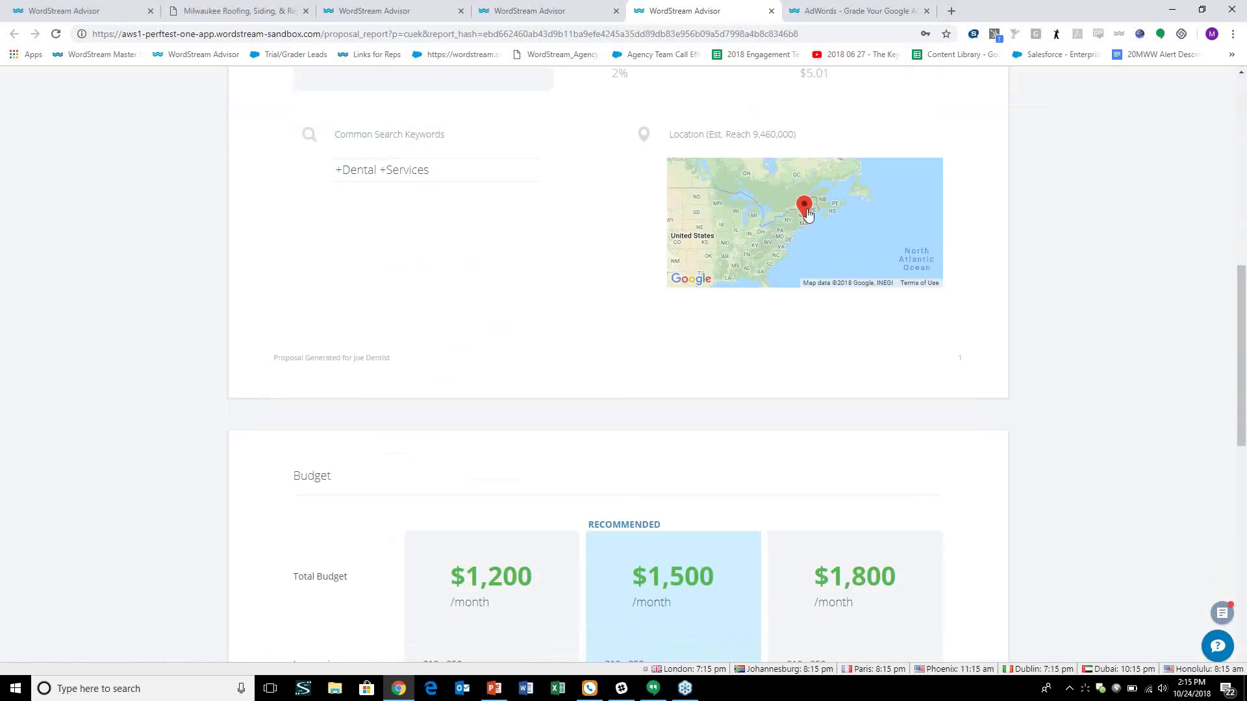
pyautogui.scroll(-11, 782, 219)
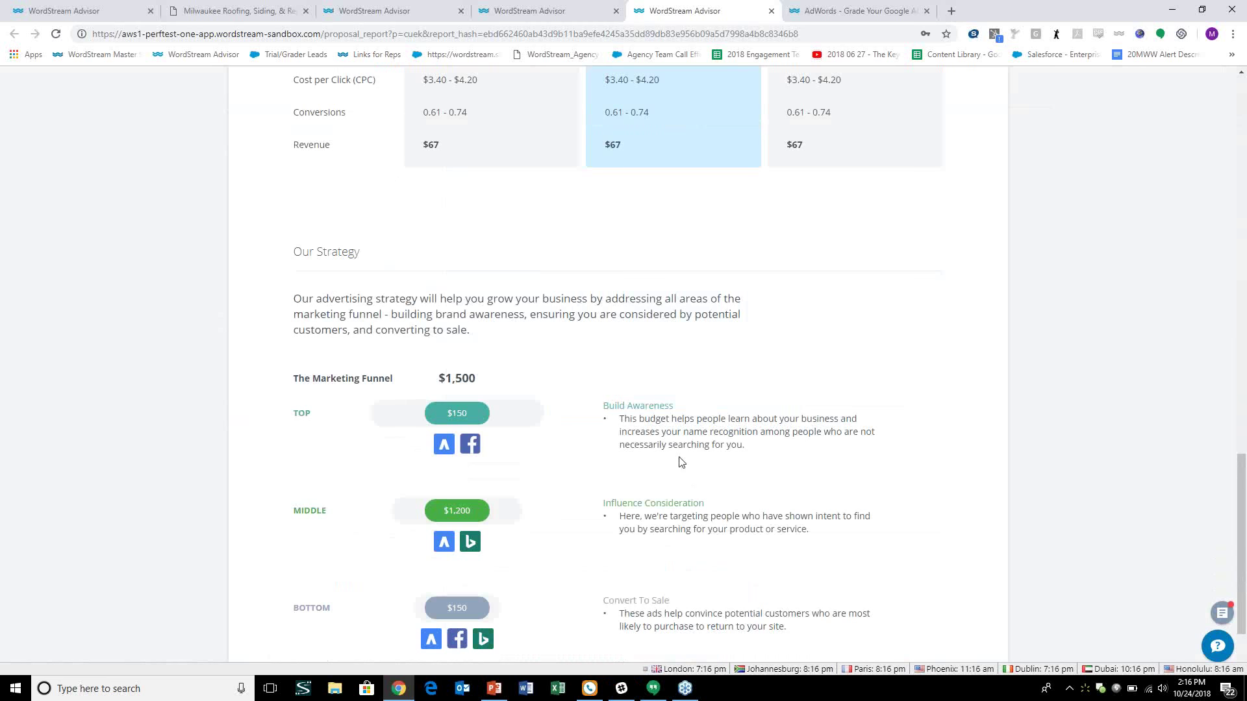
pyautogui.scroll(1, 680, 461)
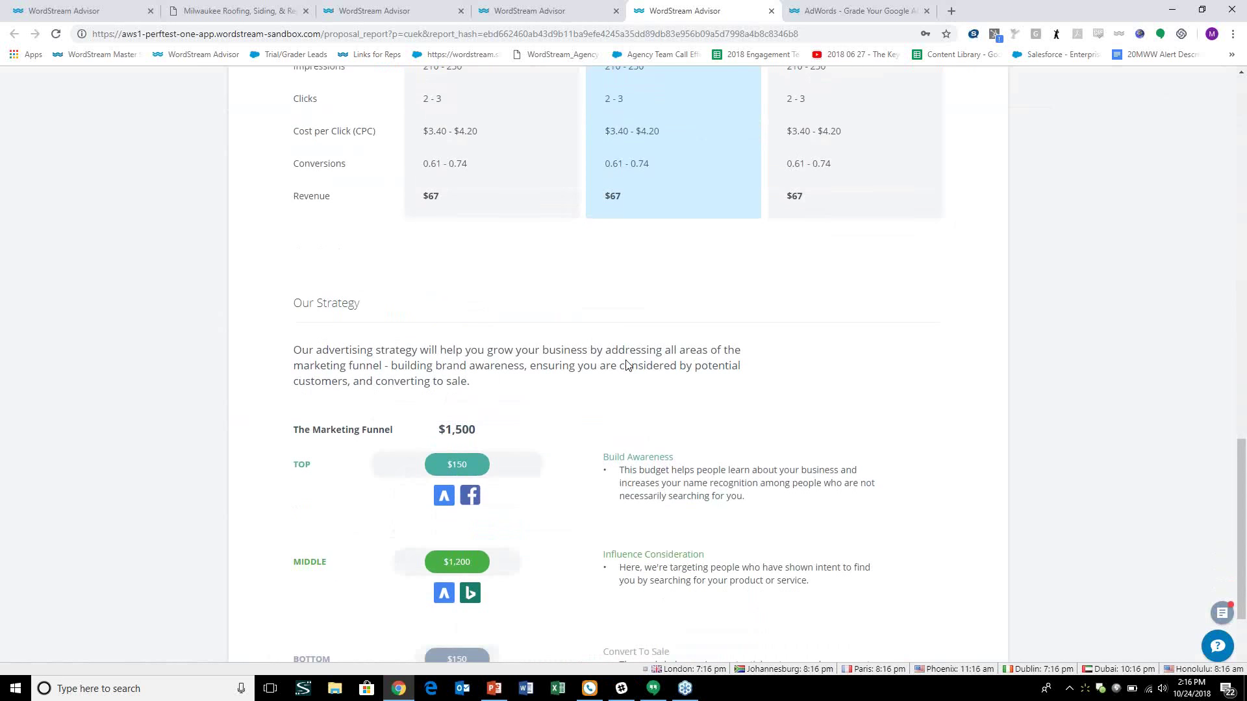
pyautogui.scroll(-2, 873, 416)
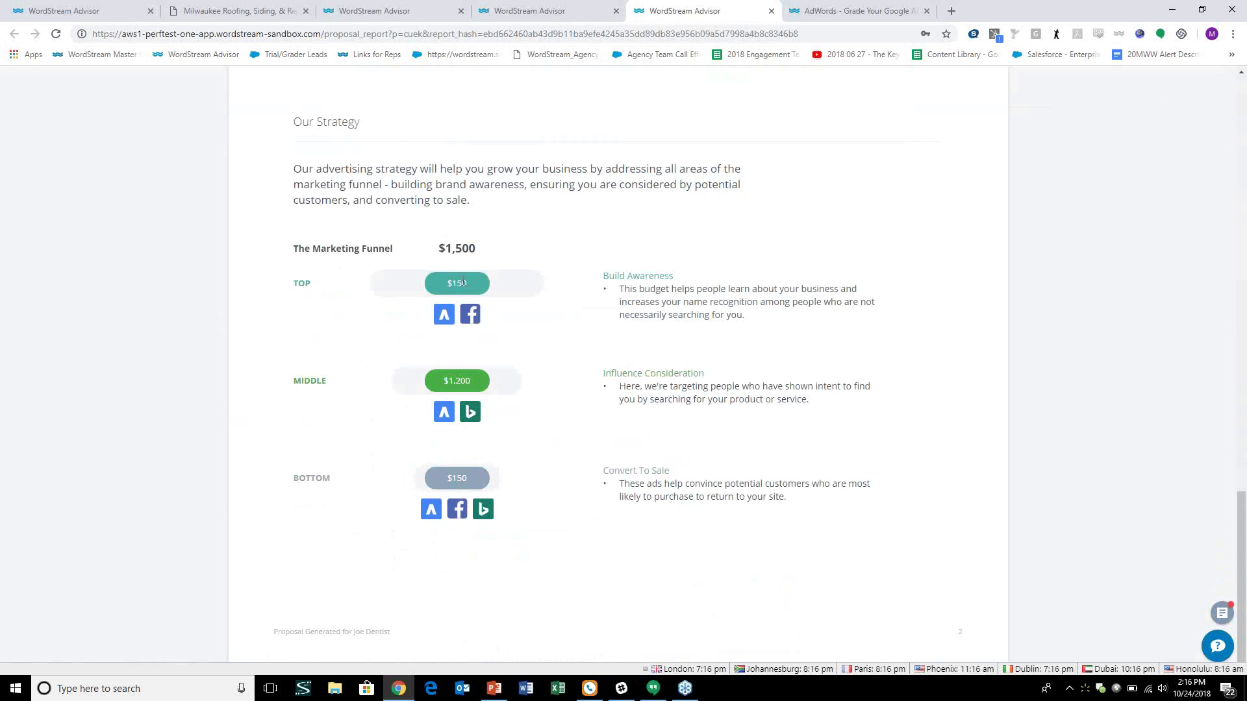
# Return to the New Business leads list, now showing 4 of 19 leads converted.
pyautogui.scroll(20, 540, 222)
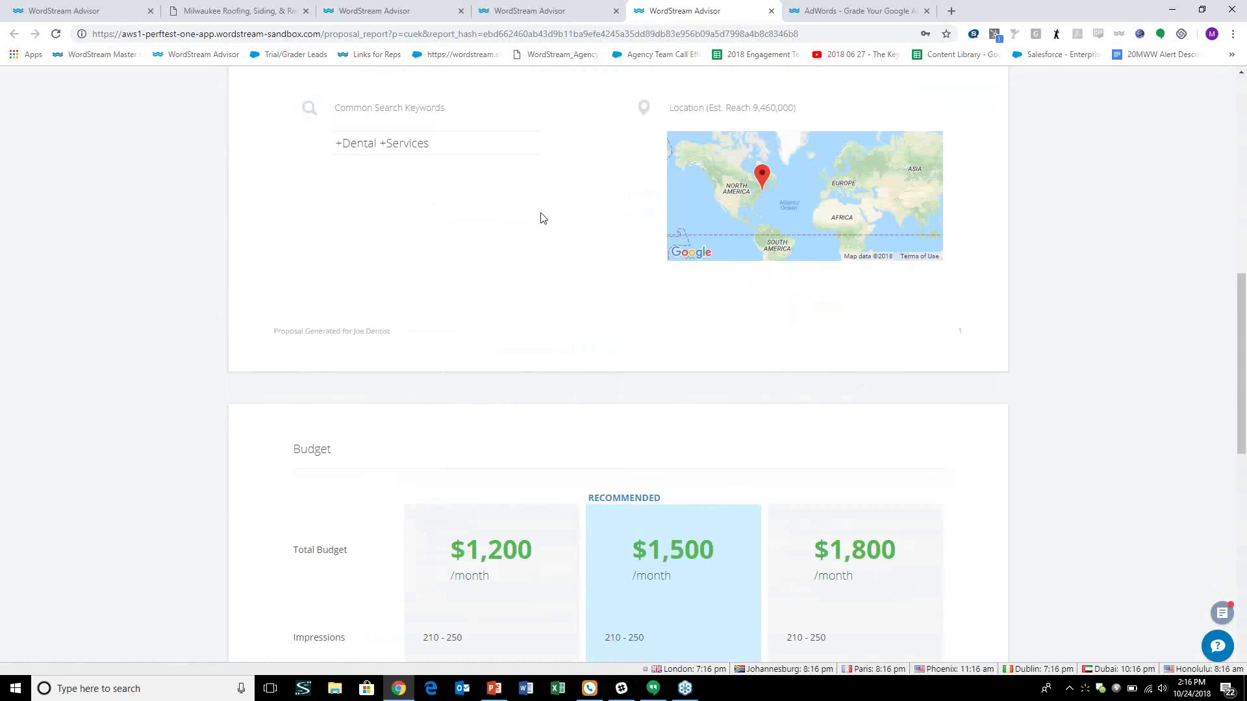
pyautogui.scroll(3, 582, 119)
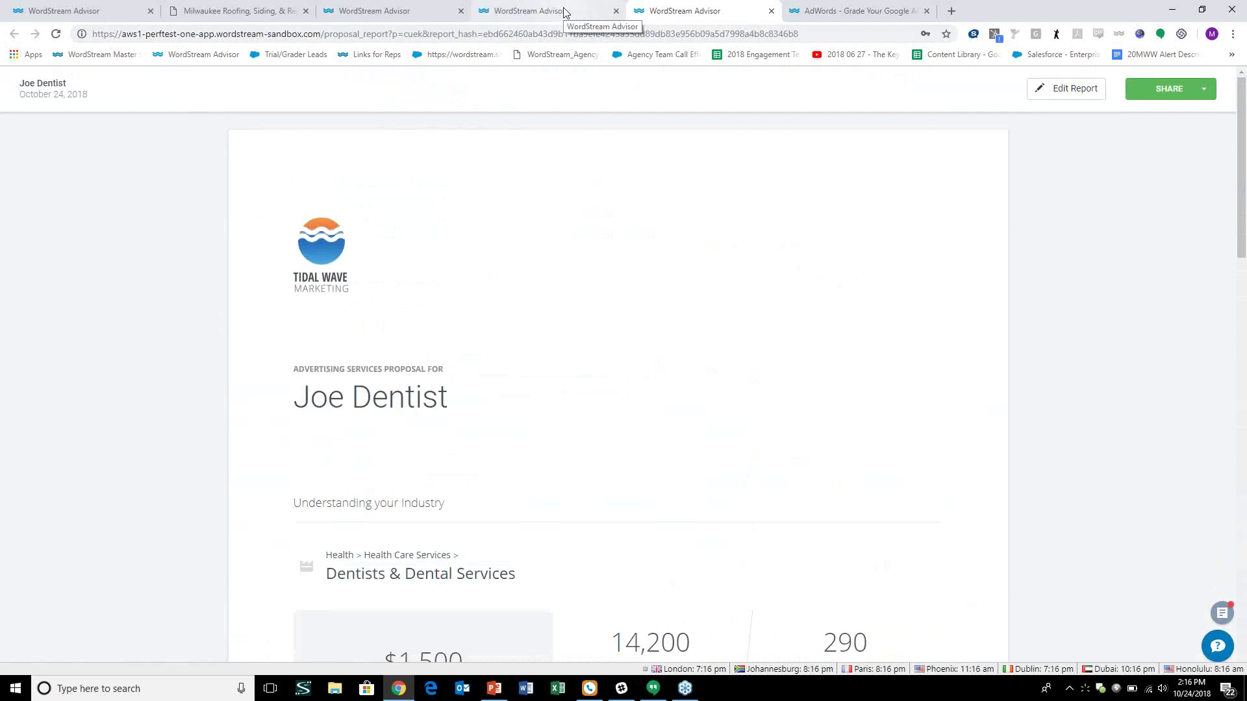
pyautogui.click(565, 11)
pyautogui.scroll(3, 587, 306)
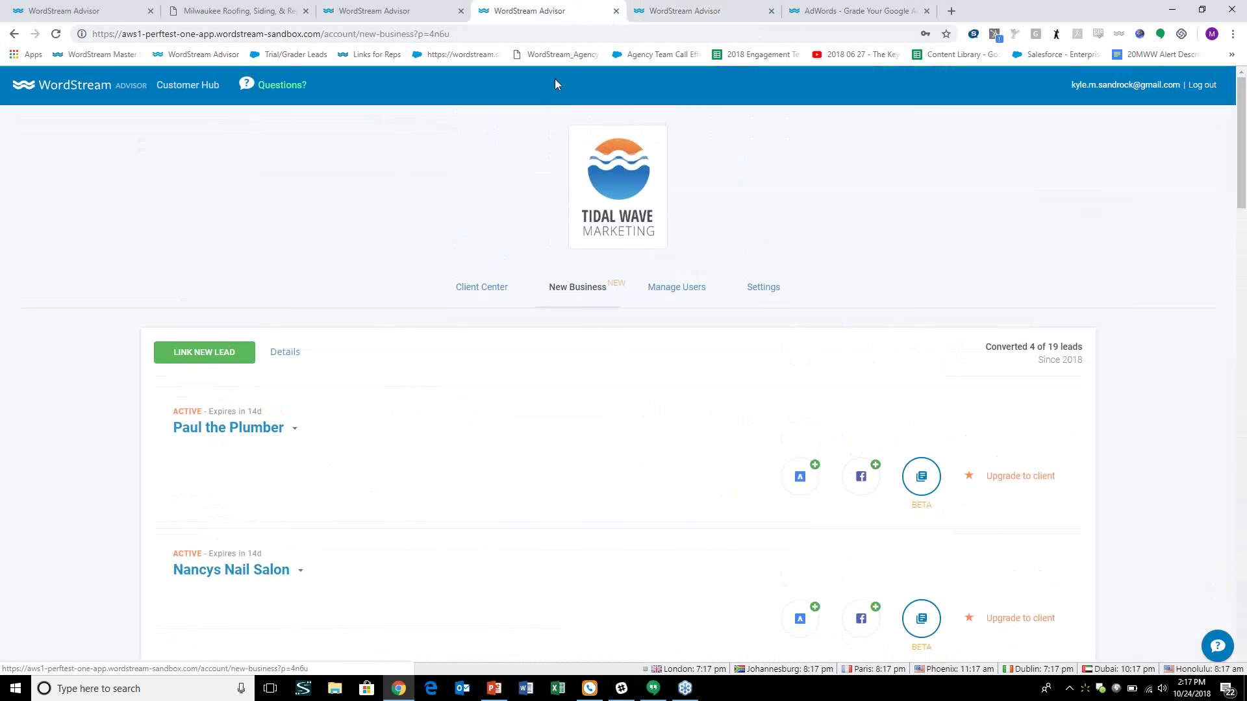
# Return to the AmelioraAds Client Center and expand, then collapse, the WordStream Training and Sales Demo Account rows.
pyautogui.click(423, 9)
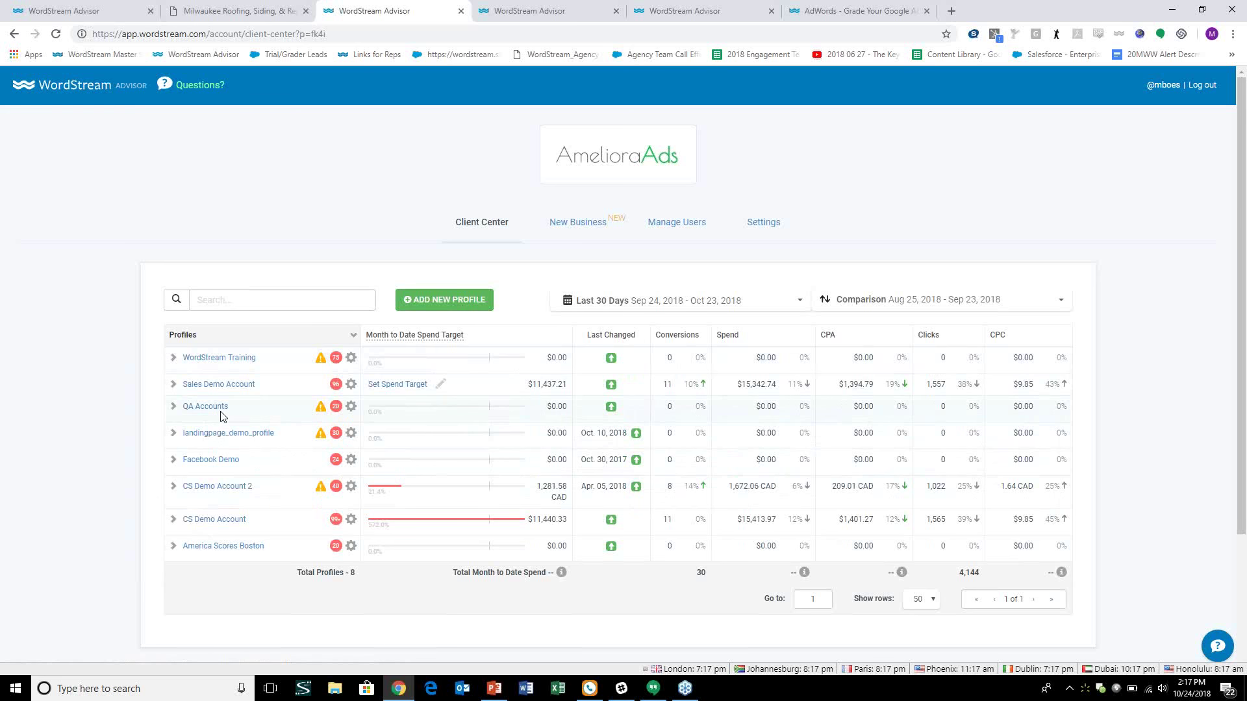
pyautogui.click(172, 358)
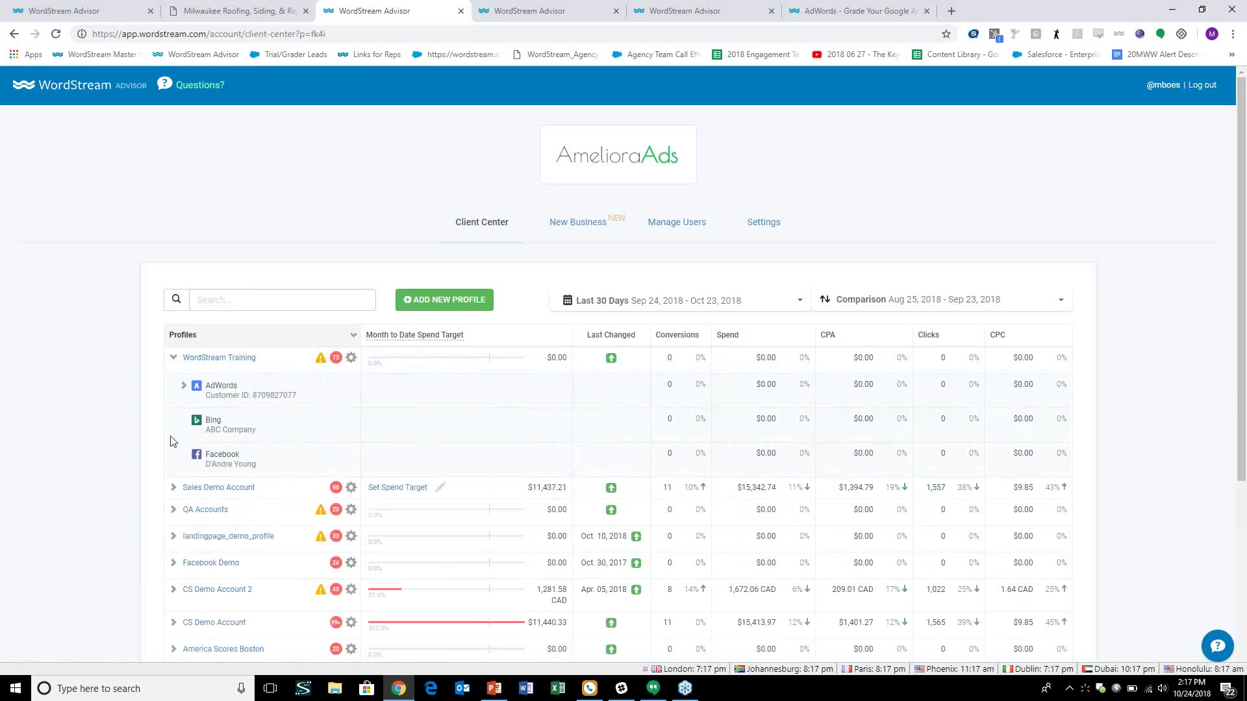
pyautogui.click(173, 488)
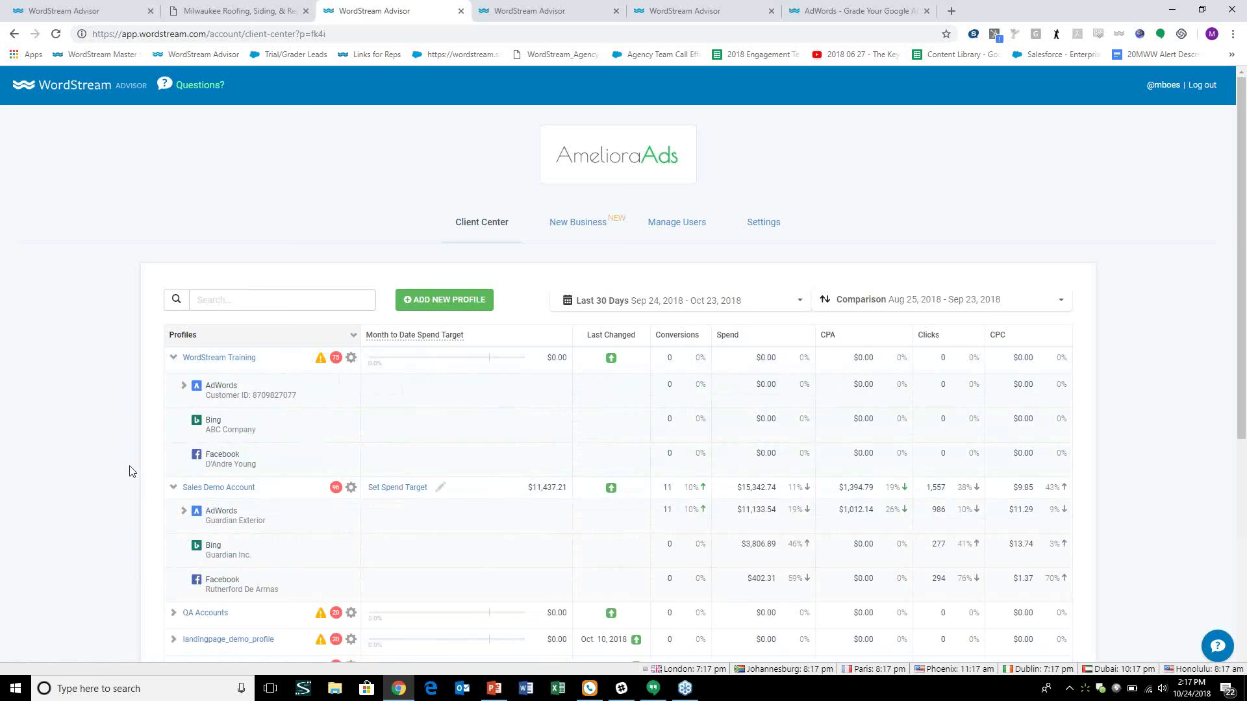
pyautogui.click(174, 490)
pyautogui.click(172, 358)
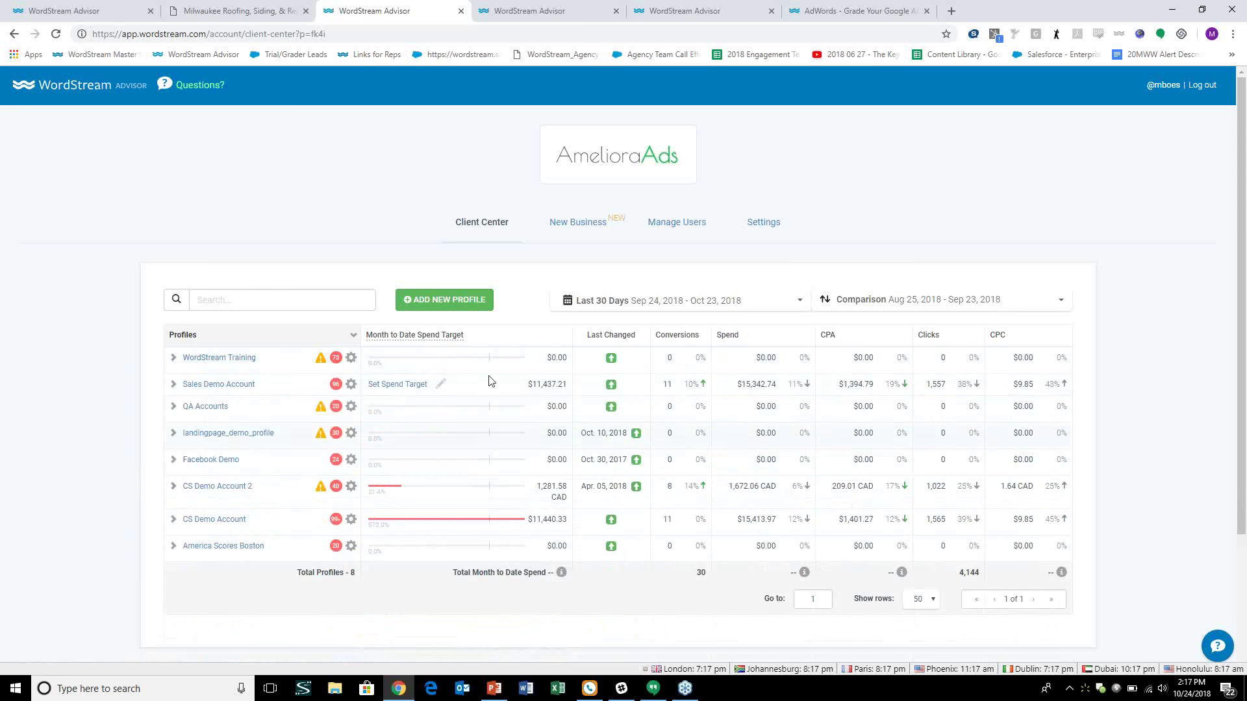
# Enter 15000 as Sales Demo Account's month-to-date spend target and save it.
pyautogui.click(408, 384)
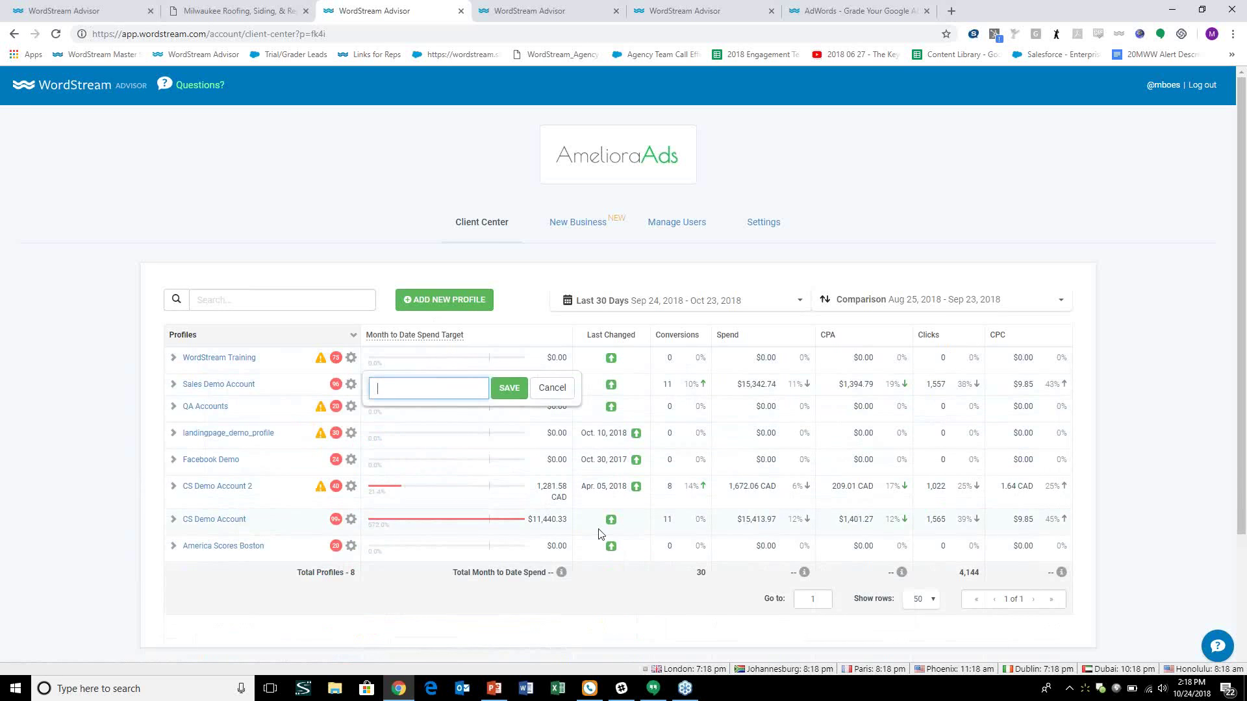
pyautogui.write('15000')
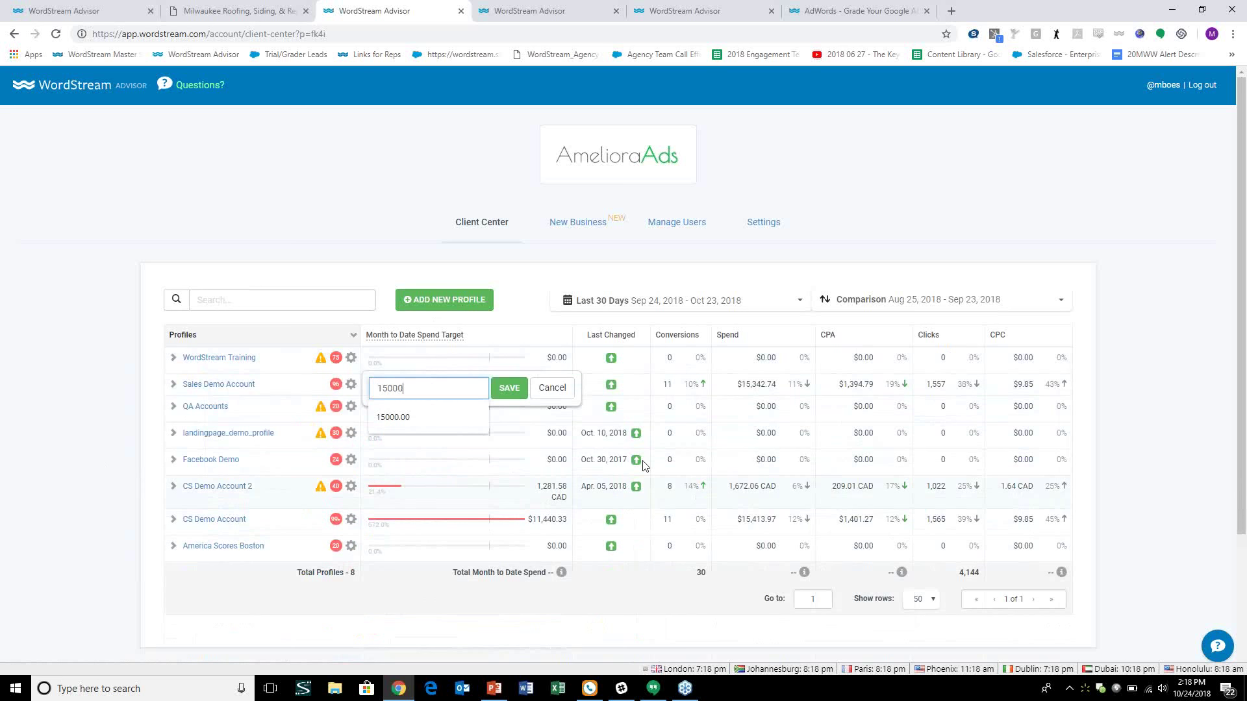
pyautogui.press('Return')
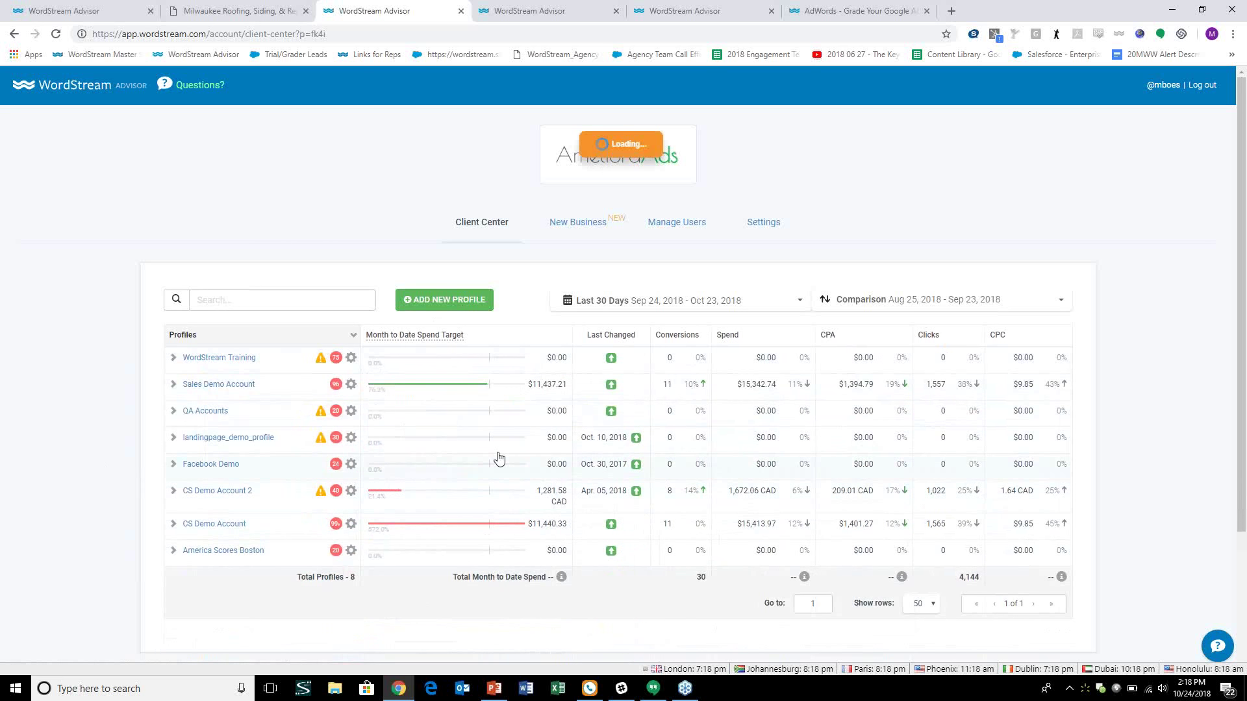
pyautogui.moveTo(501, 470)
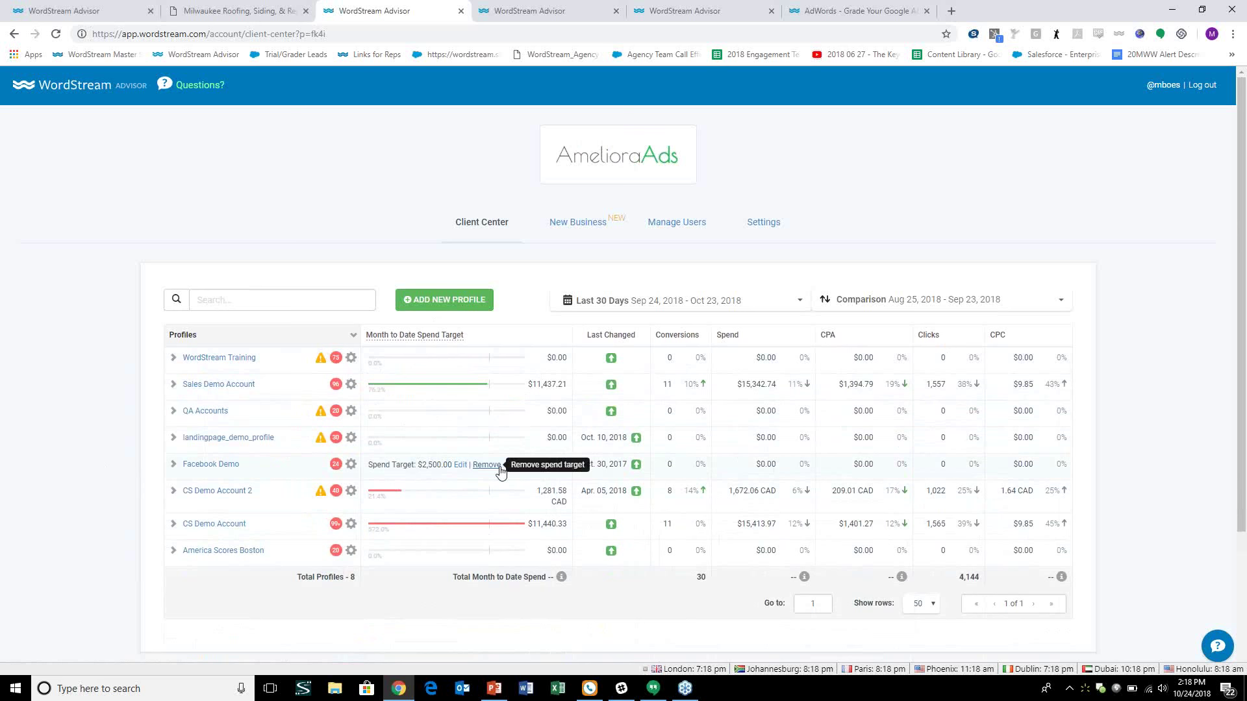
# Clear the $2,500 spend target from Facebook Demo's spend bar.
pyautogui.click(499, 467)
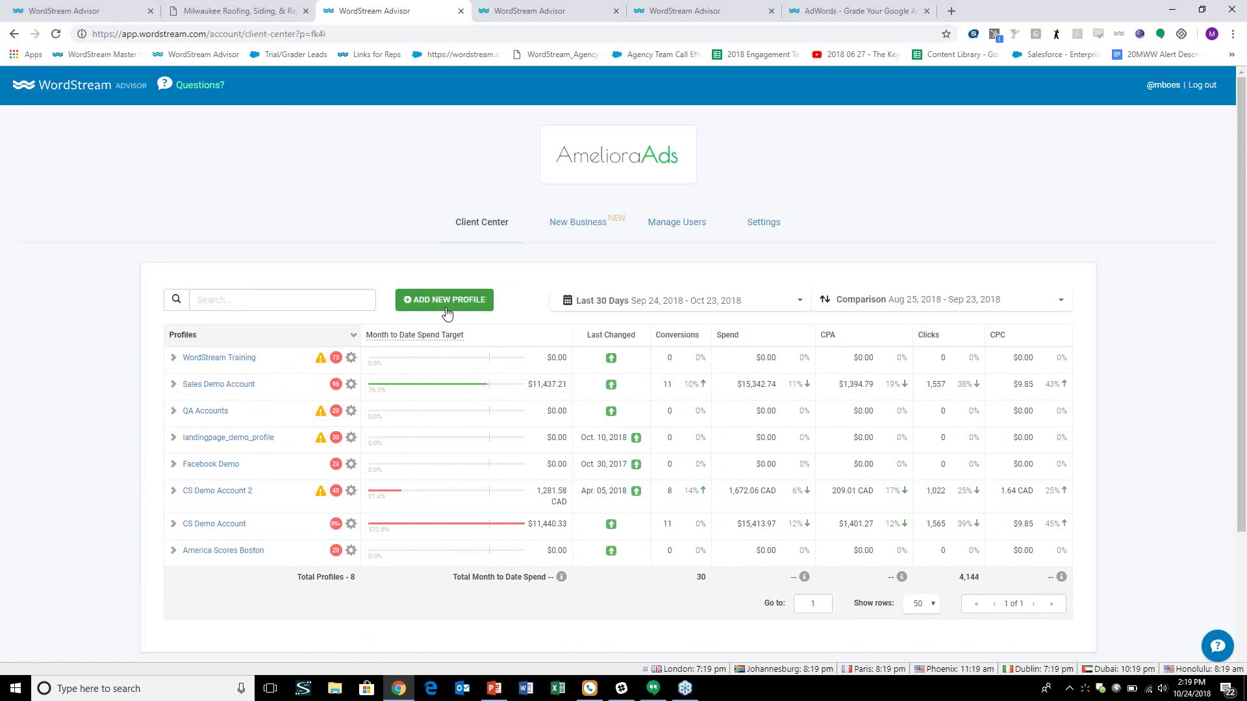
pyautogui.moveTo(439, 335)
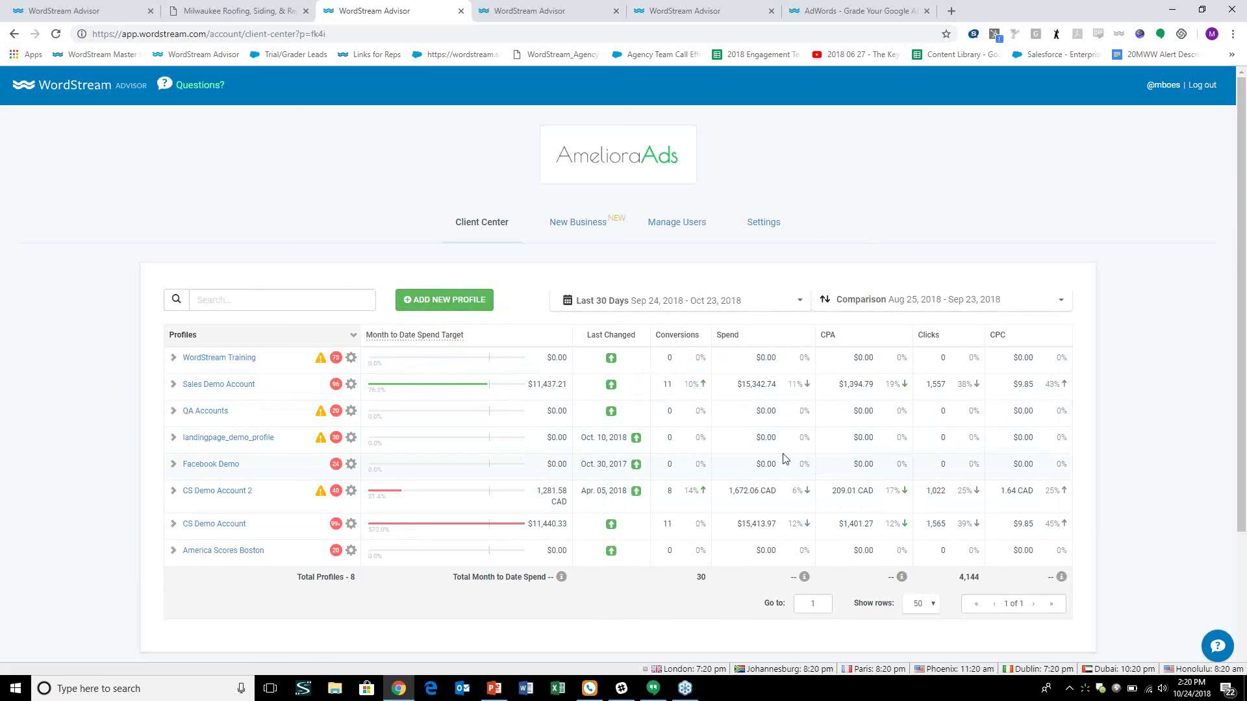
# Open Sales Demo Account and view its dashboard showing a $1.3K account CPA.
pyautogui.click(233, 386)
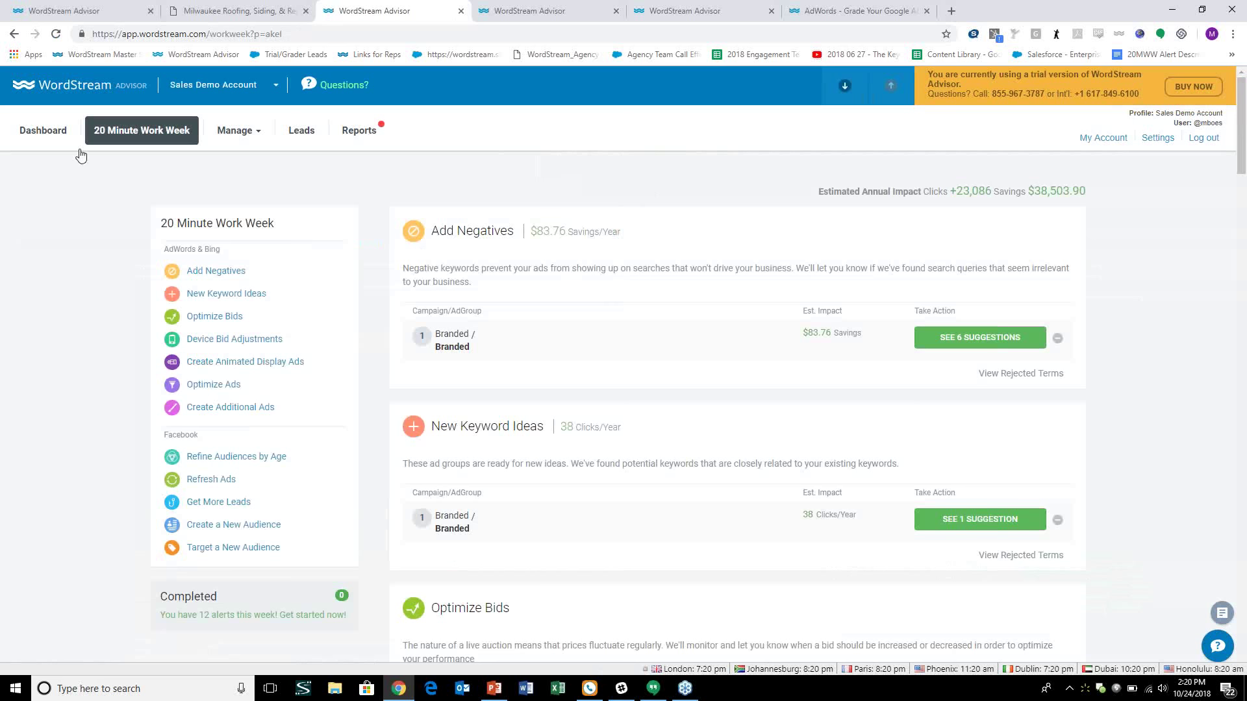
pyautogui.click(65, 136)
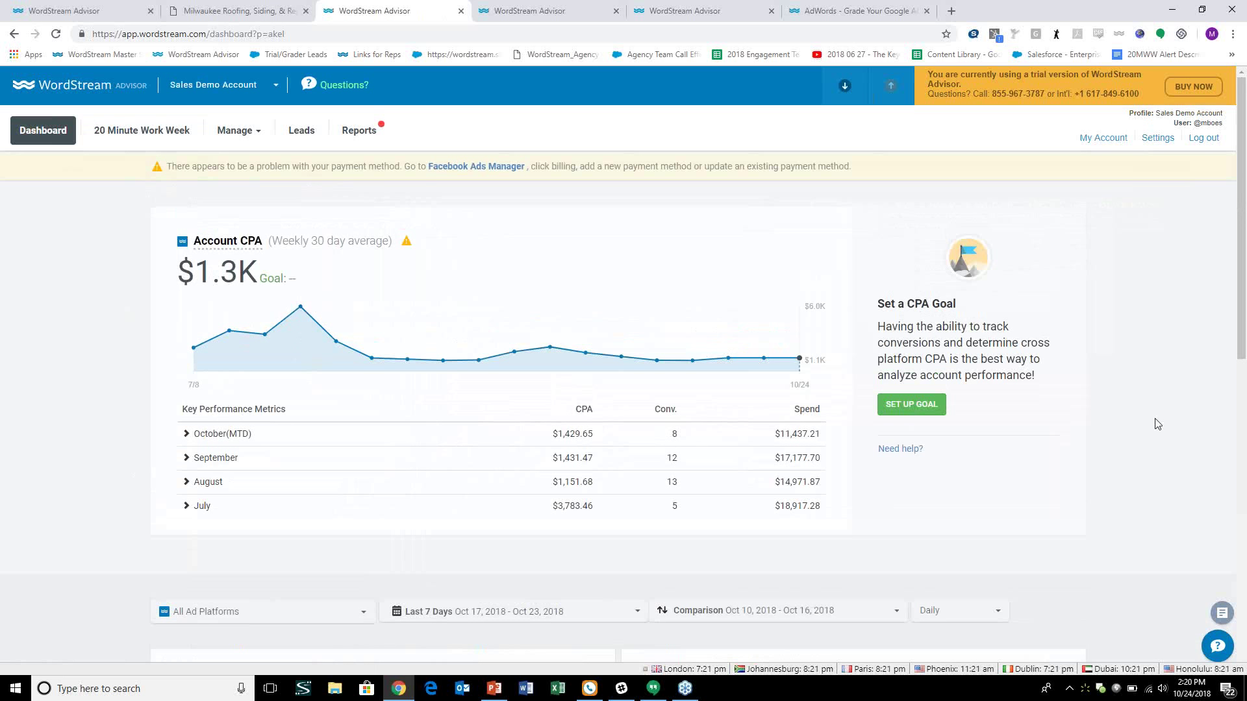
pyautogui.click(154, 146)
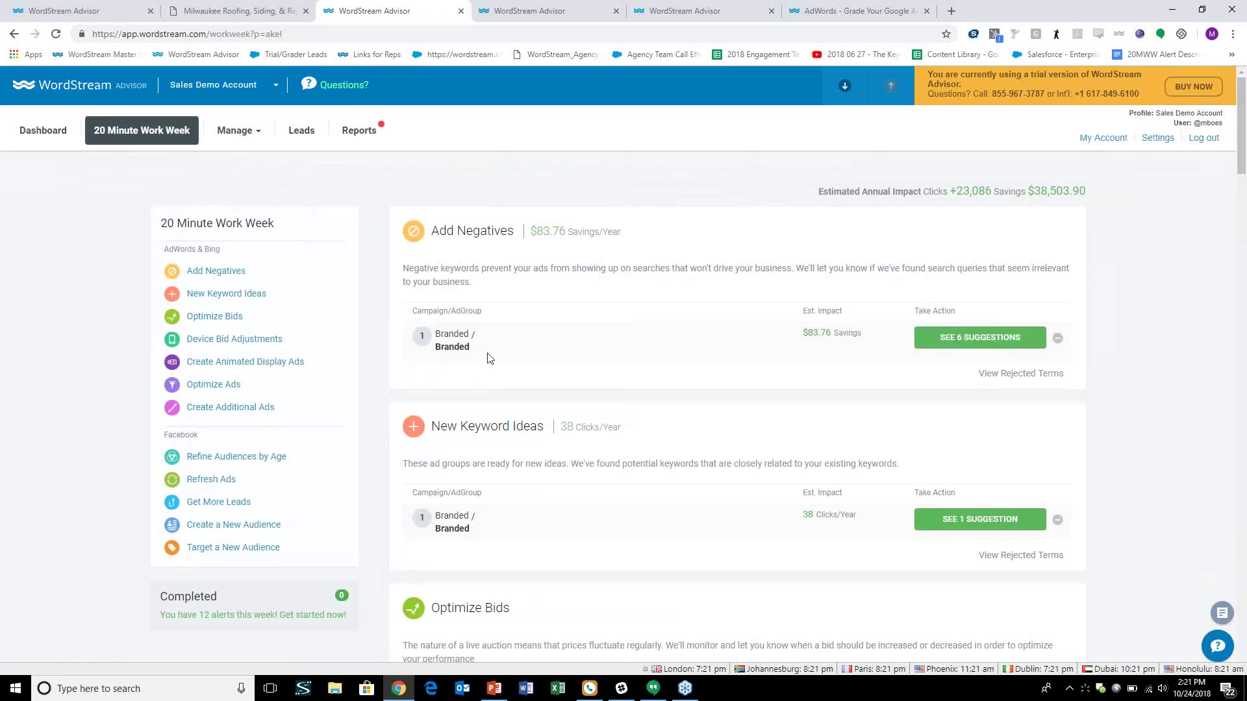
pyautogui.scroll(-4, 619, 389)
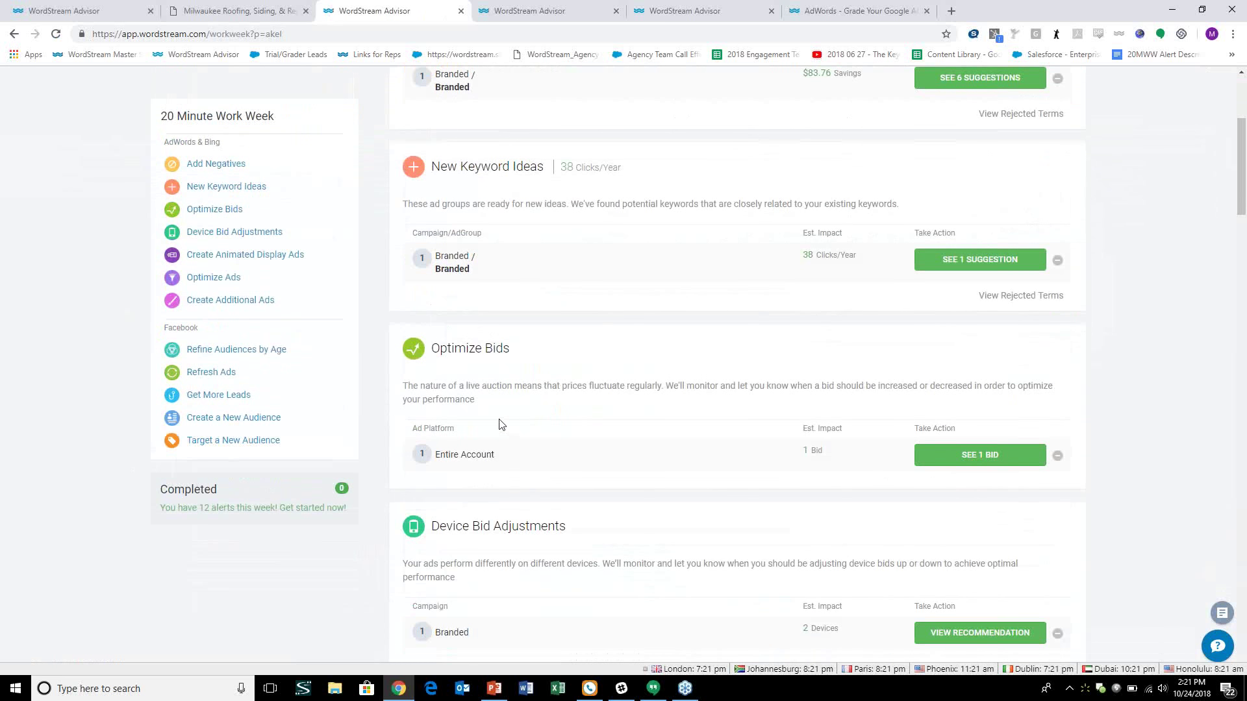
pyautogui.scroll(-8, 609, 486)
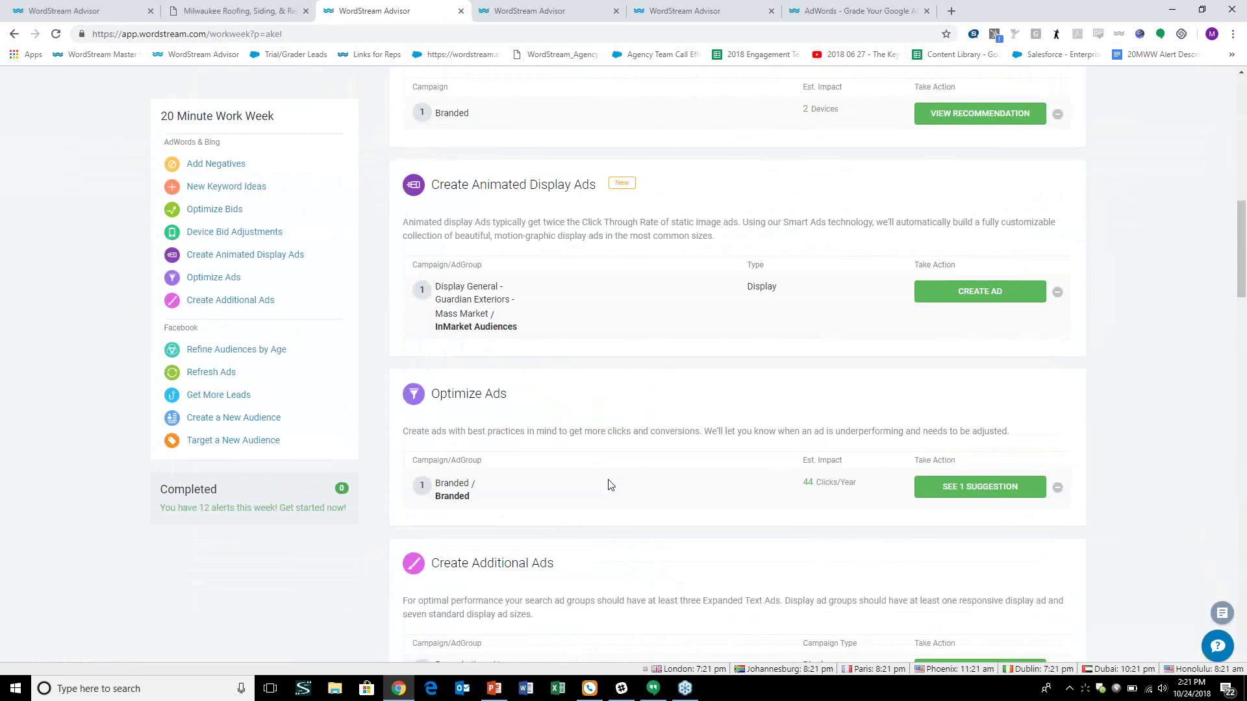
pyautogui.scroll(-15, 609, 485)
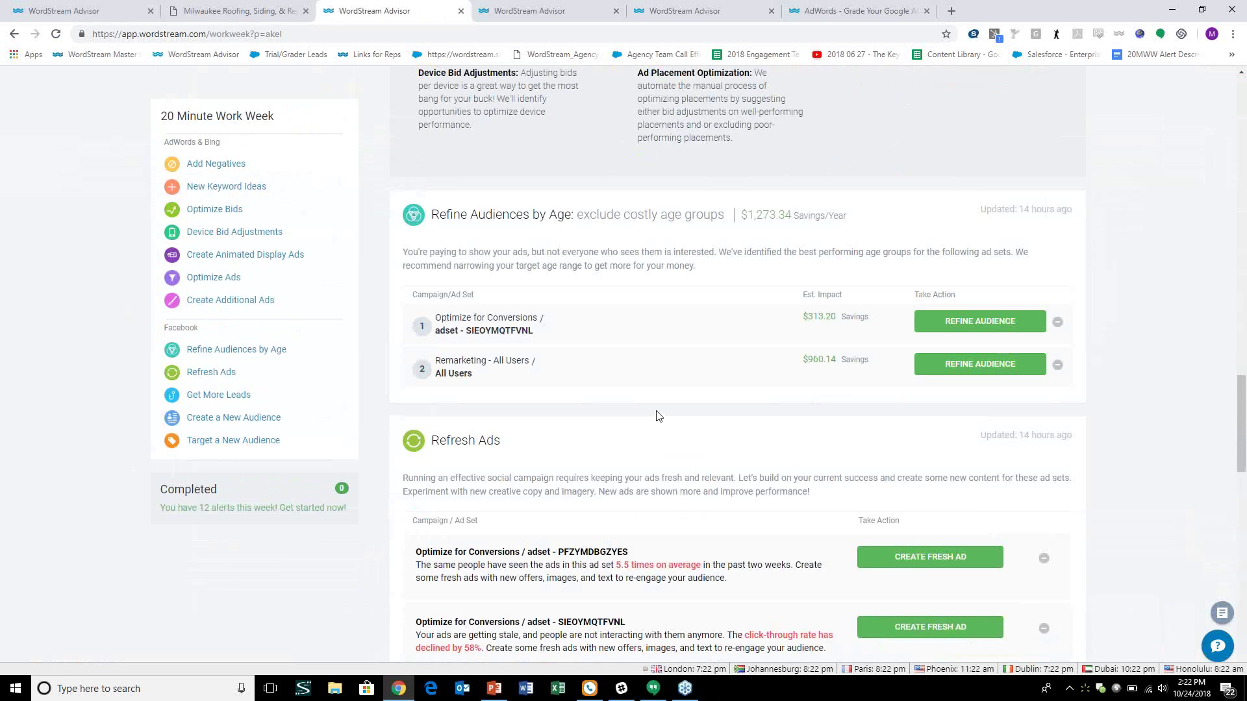
pyautogui.scroll(20, 657, 414)
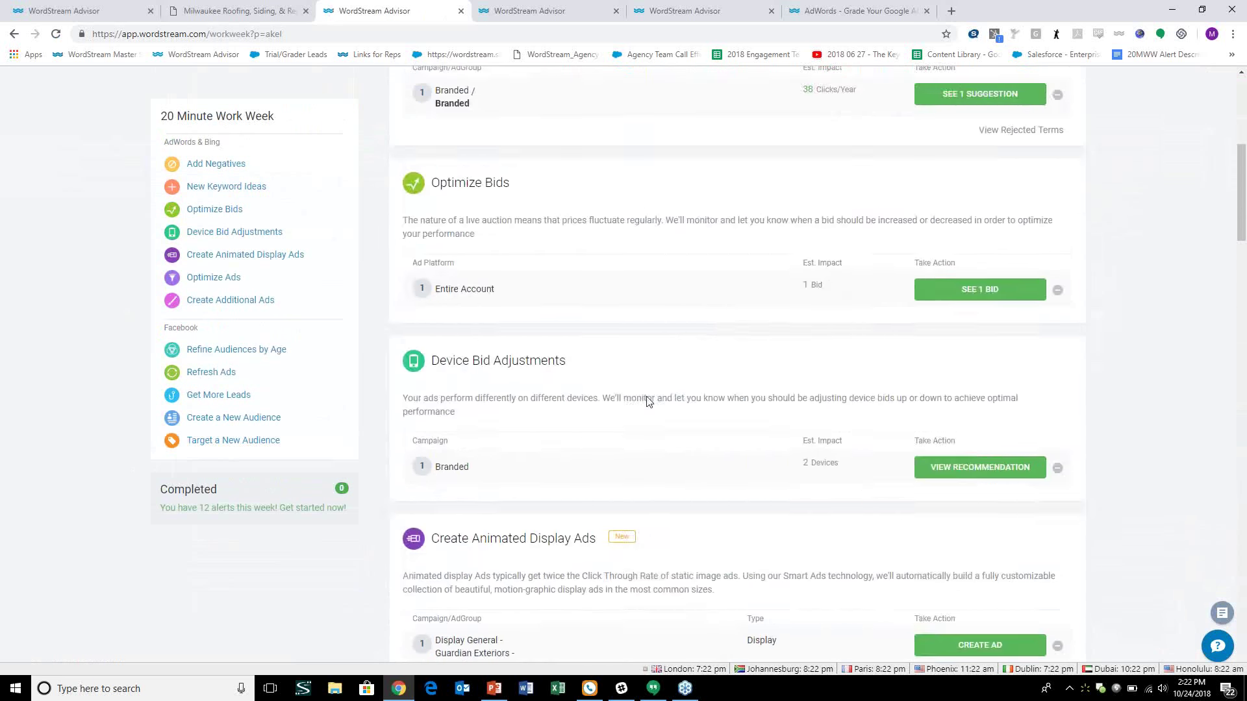
pyautogui.scroll(5, 647, 401)
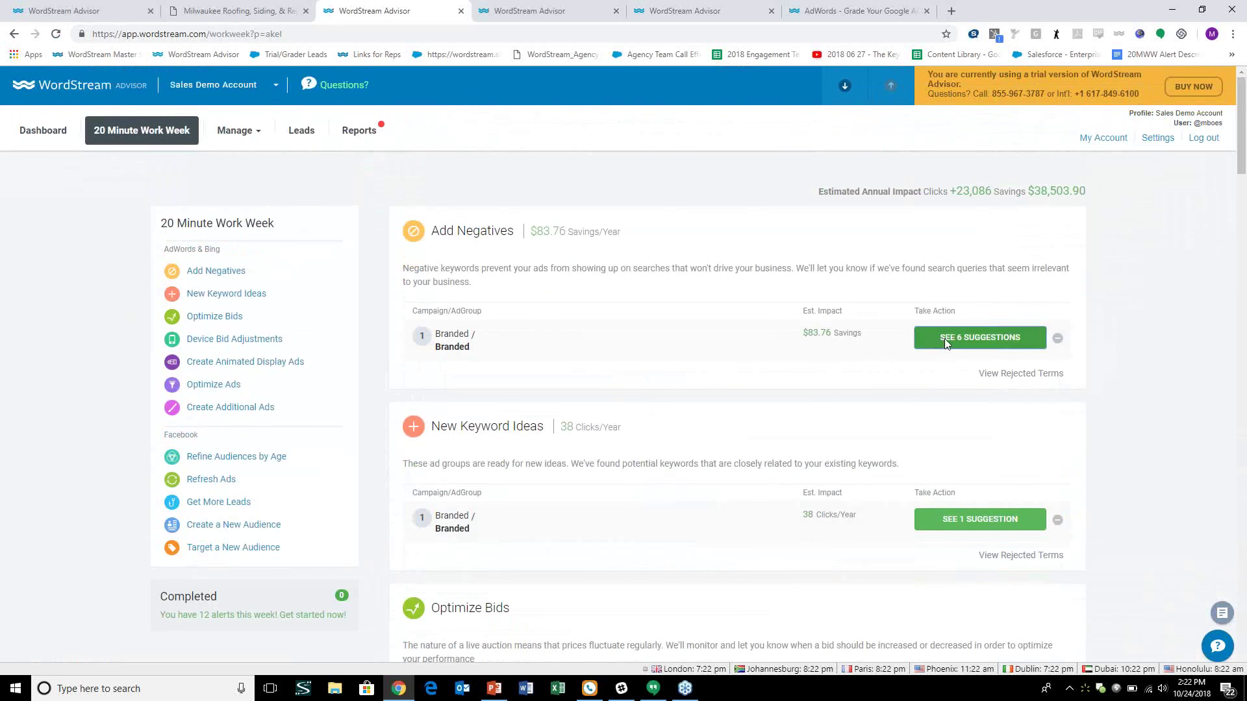
pyautogui.click(944, 338)
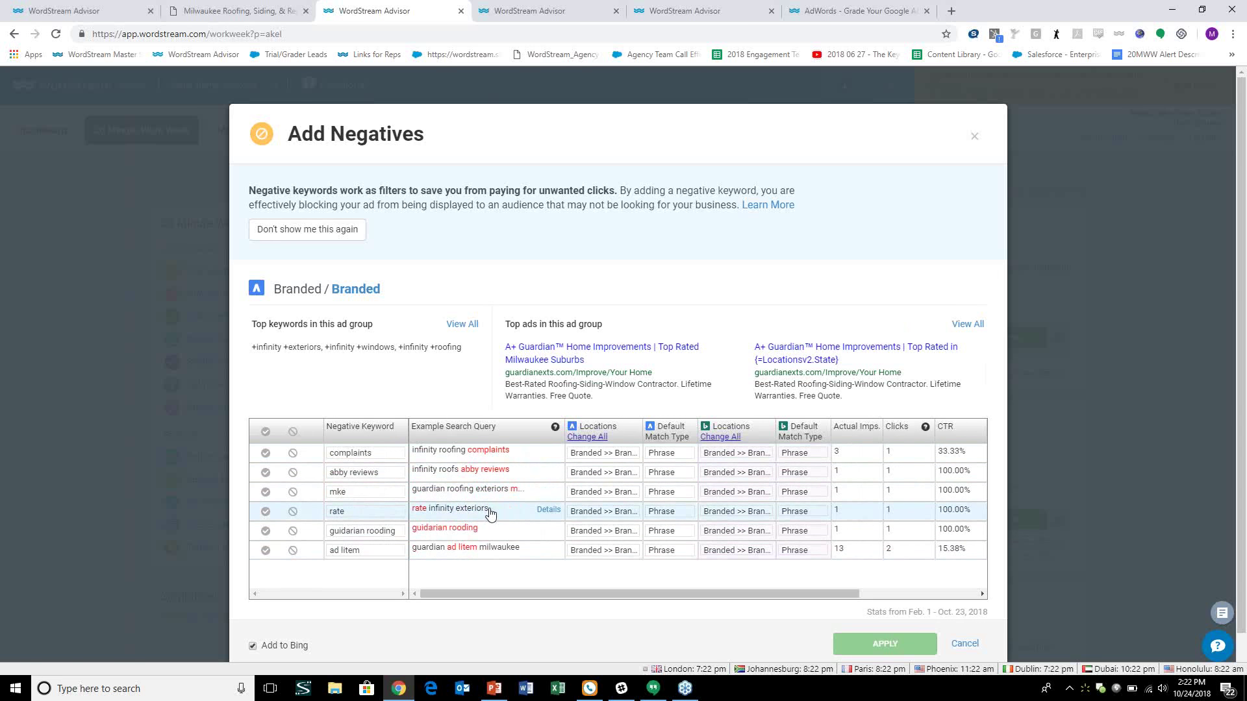
pyautogui.click(265, 511)
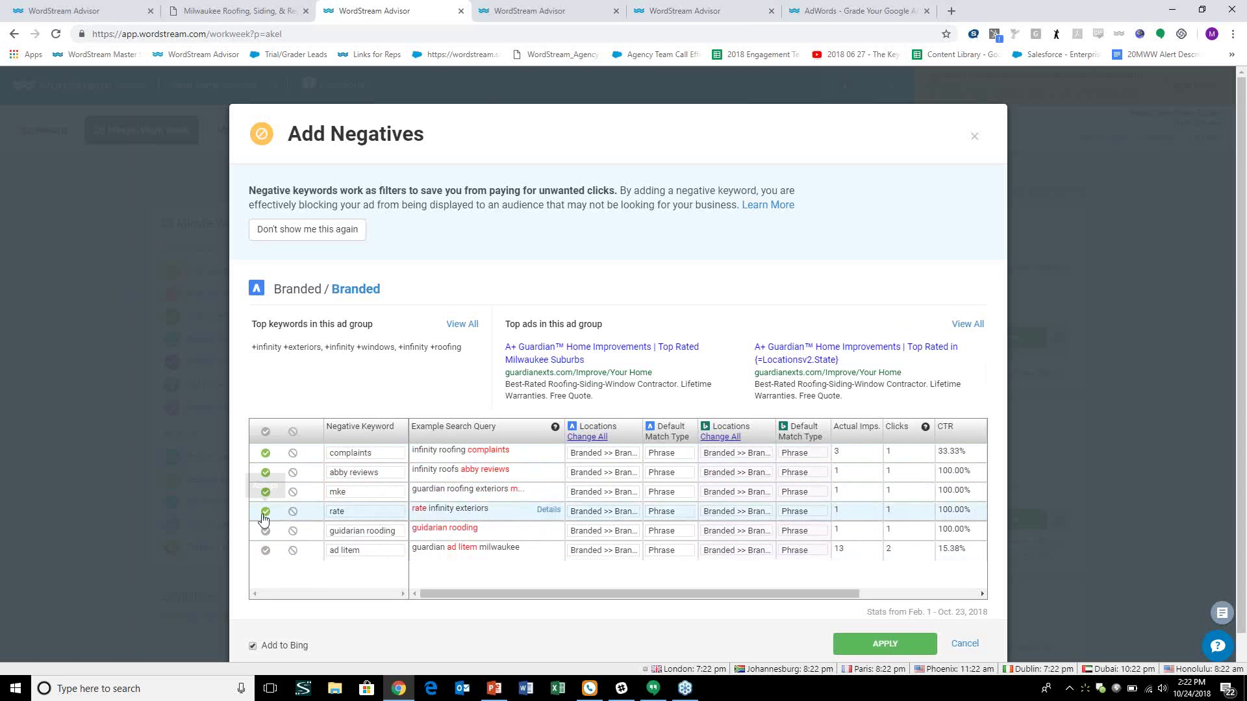
pyautogui.click(293, 532)
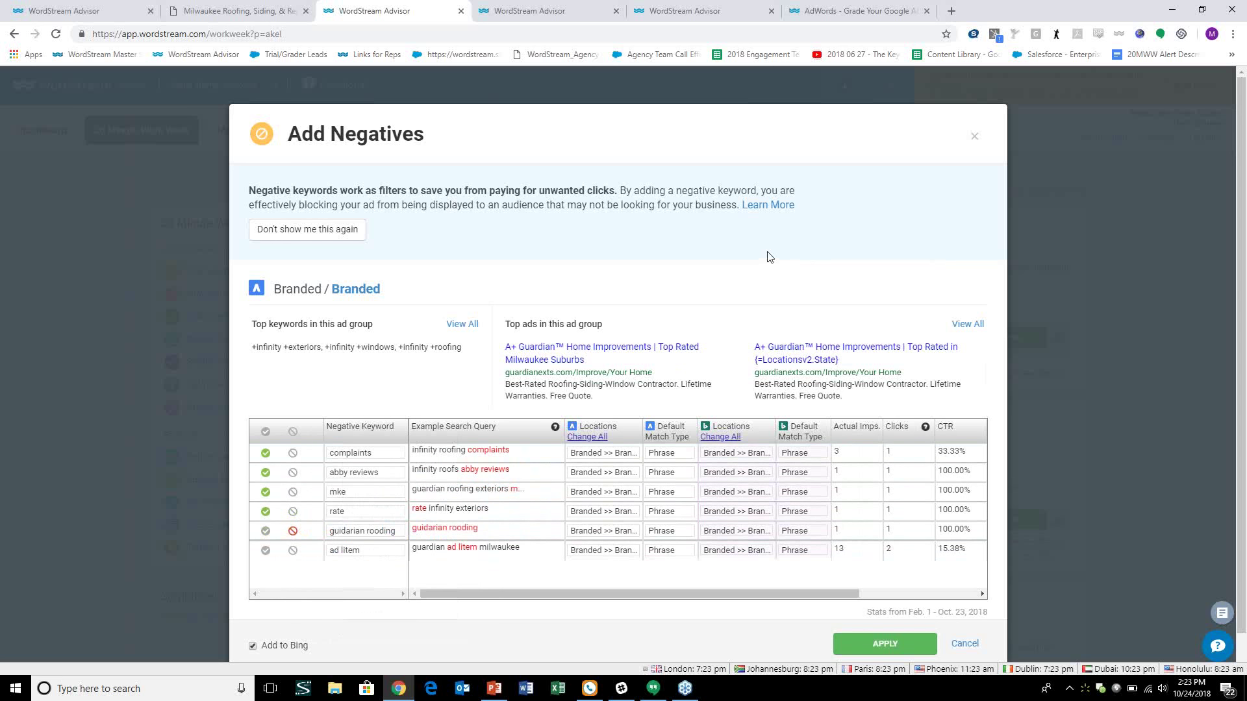
pyautogui.click(978, 132)
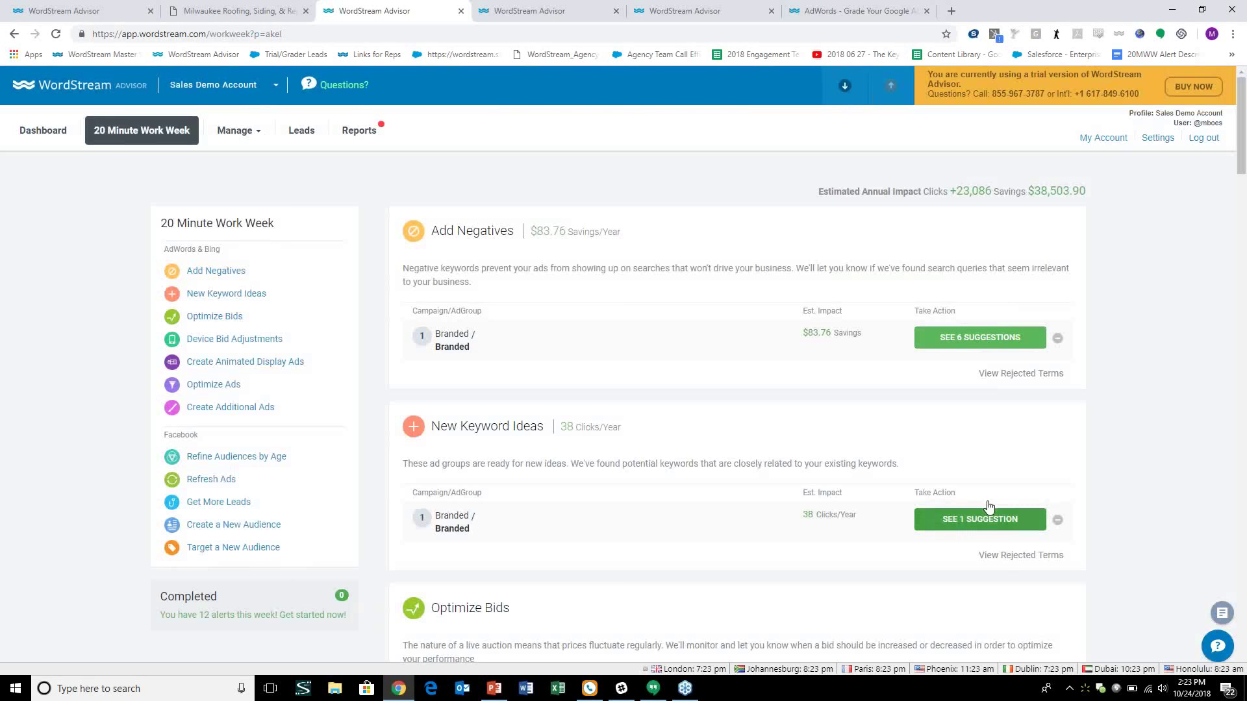
# Open the New Keyword Ideas suggestion for the Branded ad group, showing +kay +builders.
pyautogui.click(984, 518)
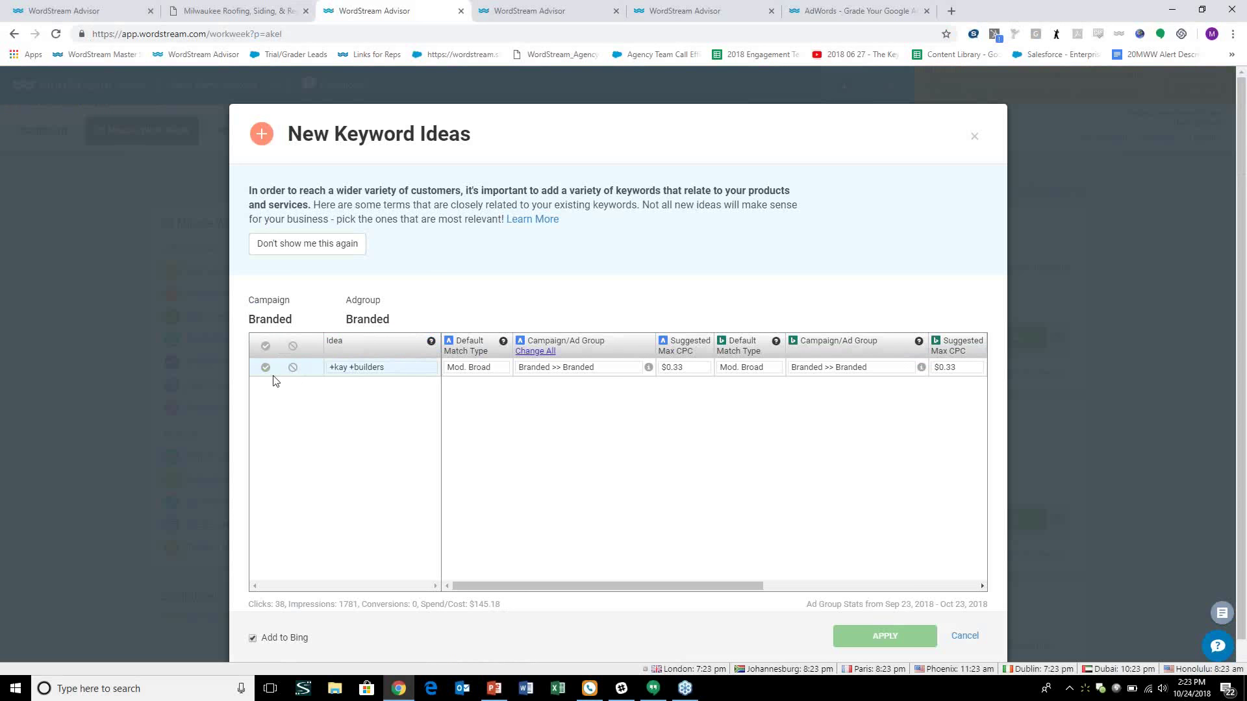
# Approve the kay builders keyword idea with Exact as its default match type.
pyautogui.click(484, 369)
pyautogui.click(484, 369)
pyautogui.click(480, 400)
pyautogui.click(481, 368)
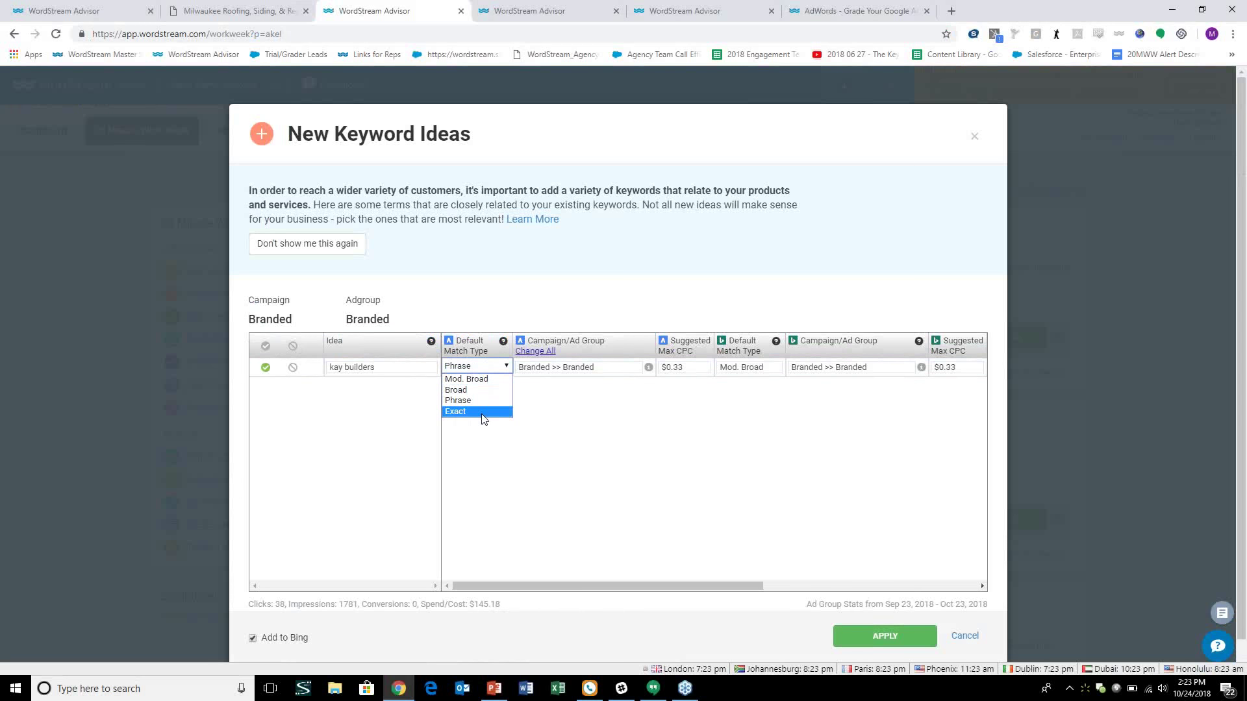
pyautogui.click(481, 411)
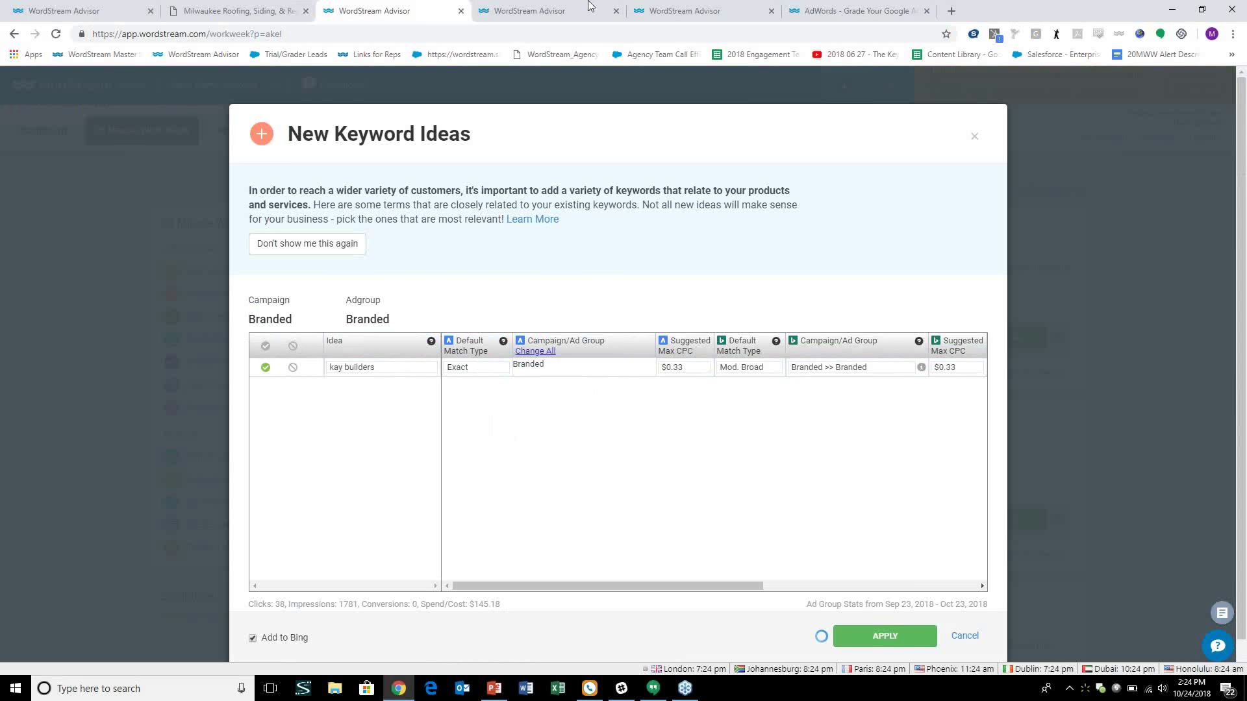
pyautogui.click(557, 375)
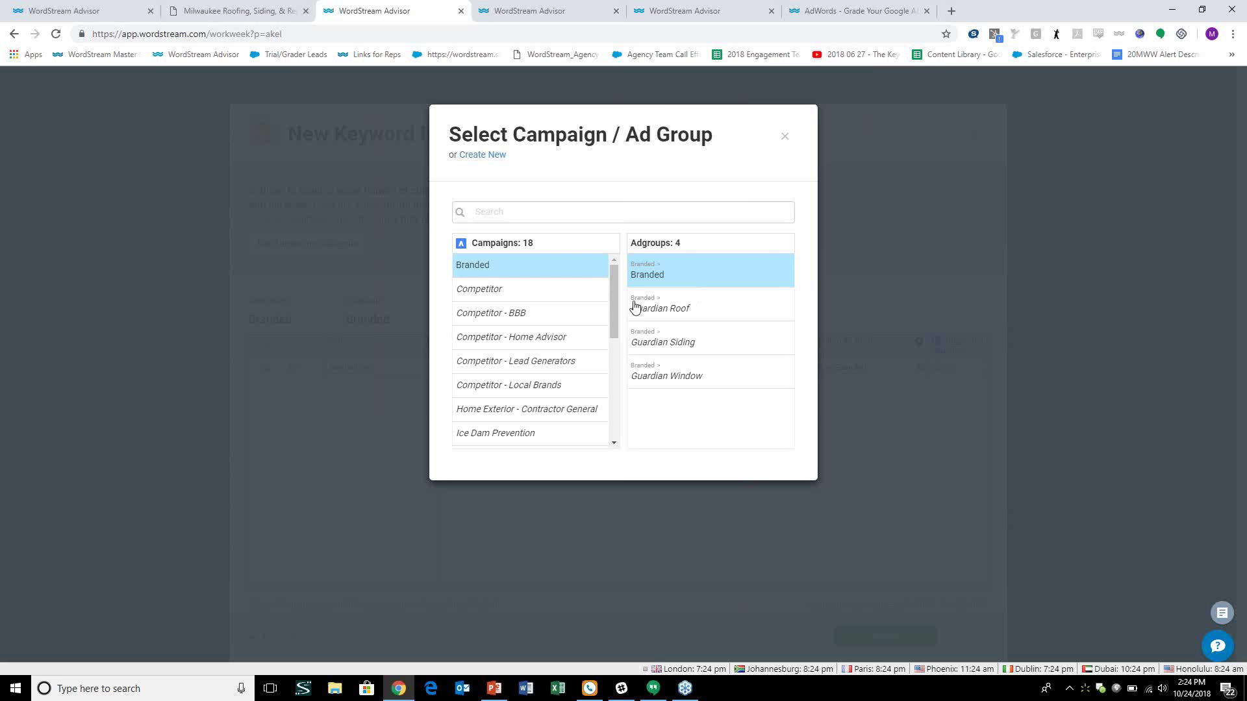
pyautogui.click(483, 155)
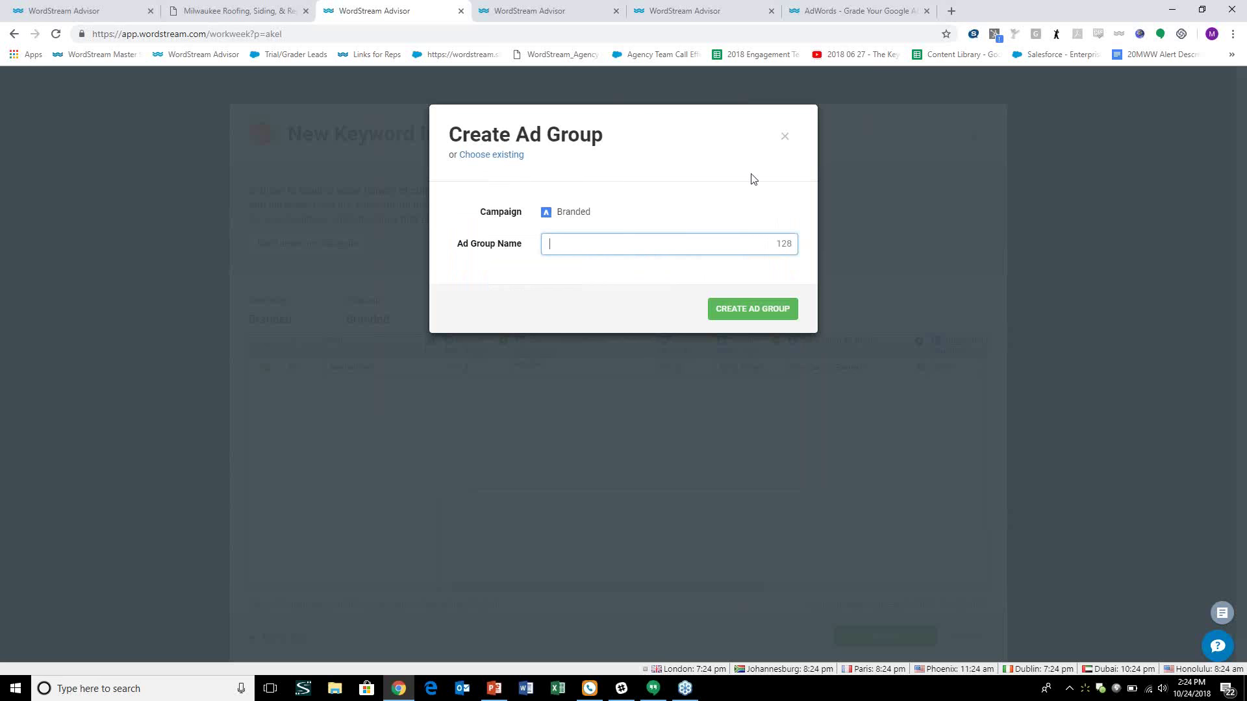
pyautogui.click(786, 137)
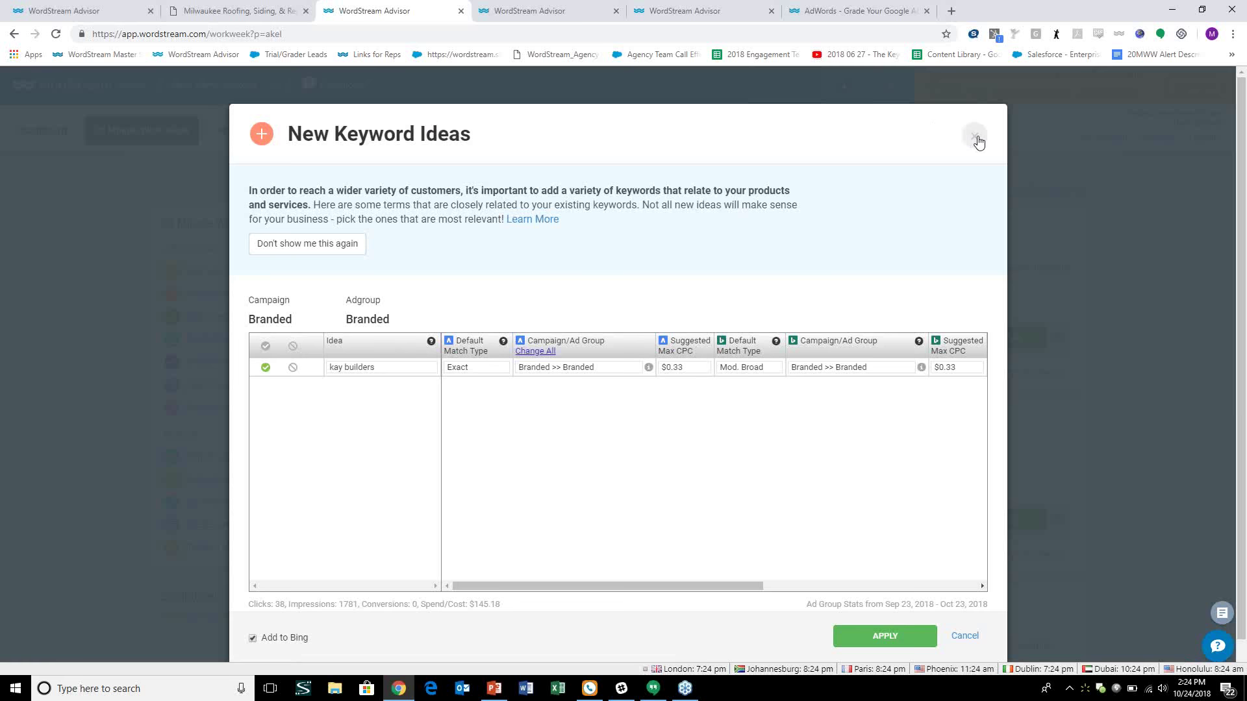
# Dismiss the keyword idea and view the bid suggestion raising +infinity +windows to $10.35.
pyautogui.click(975, 136)
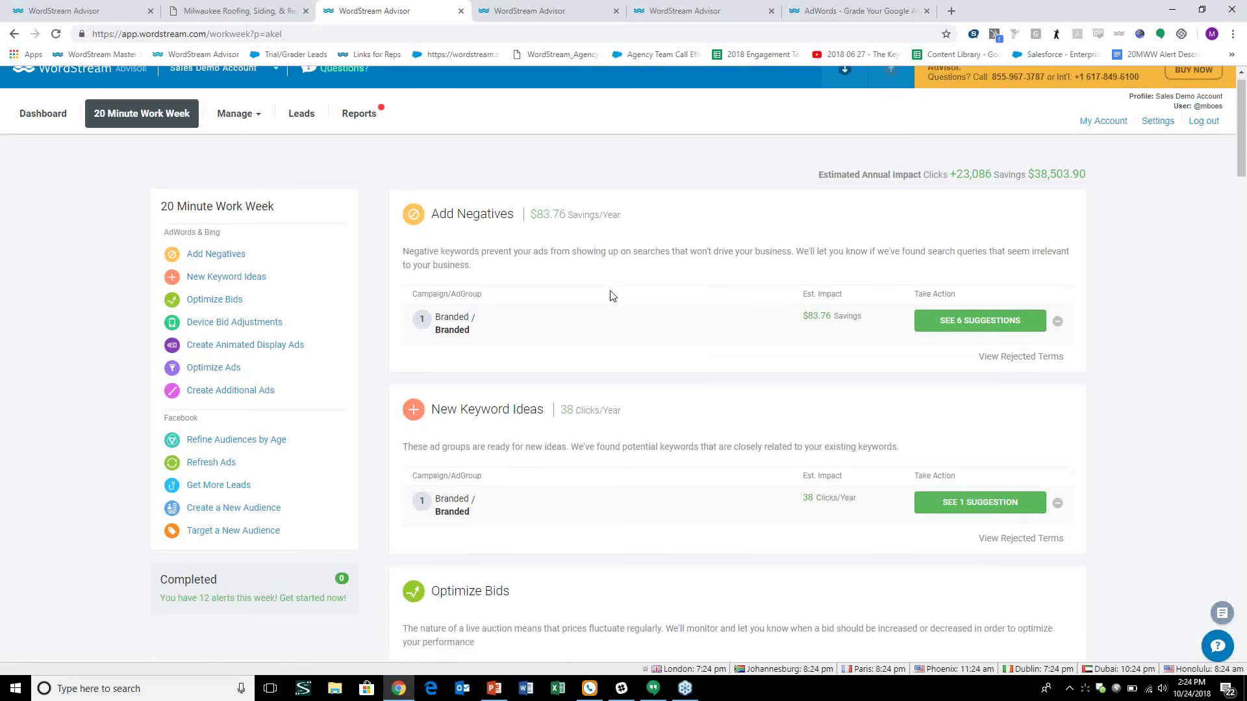
pyautogui.scroll(-4, 610, 296)
pyautogui.click(980, 456)
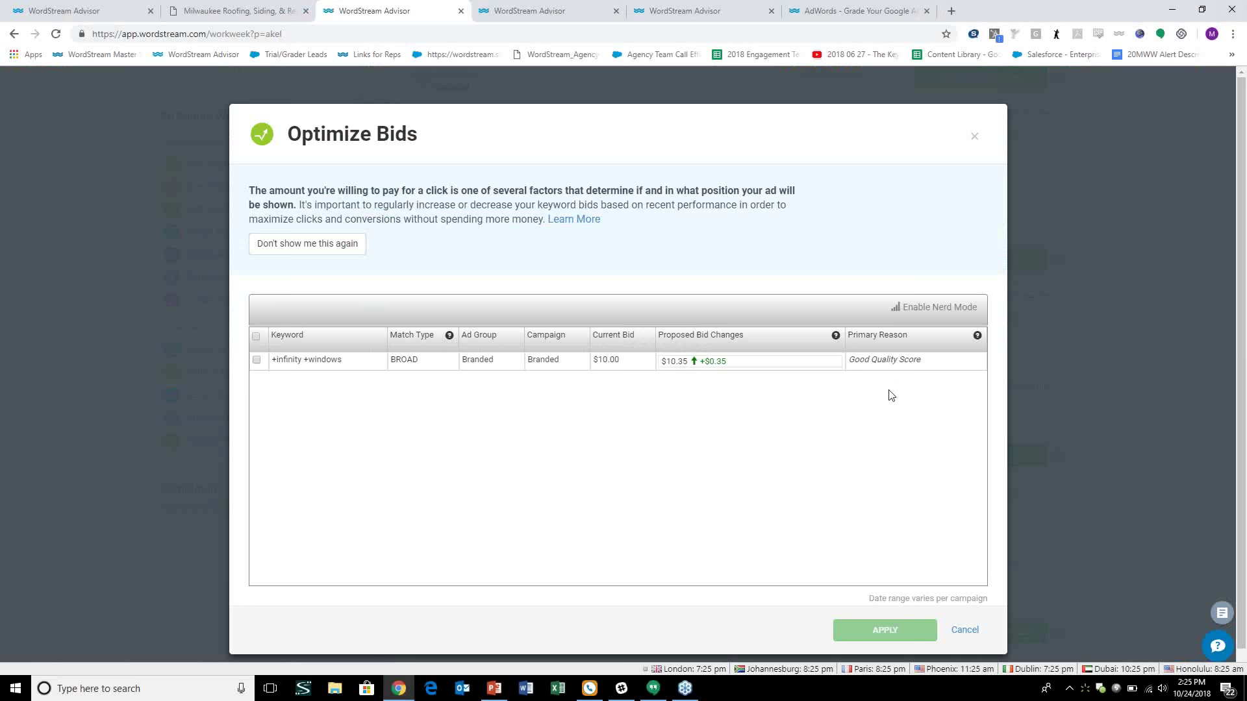
pyautogui.click(986, 137)
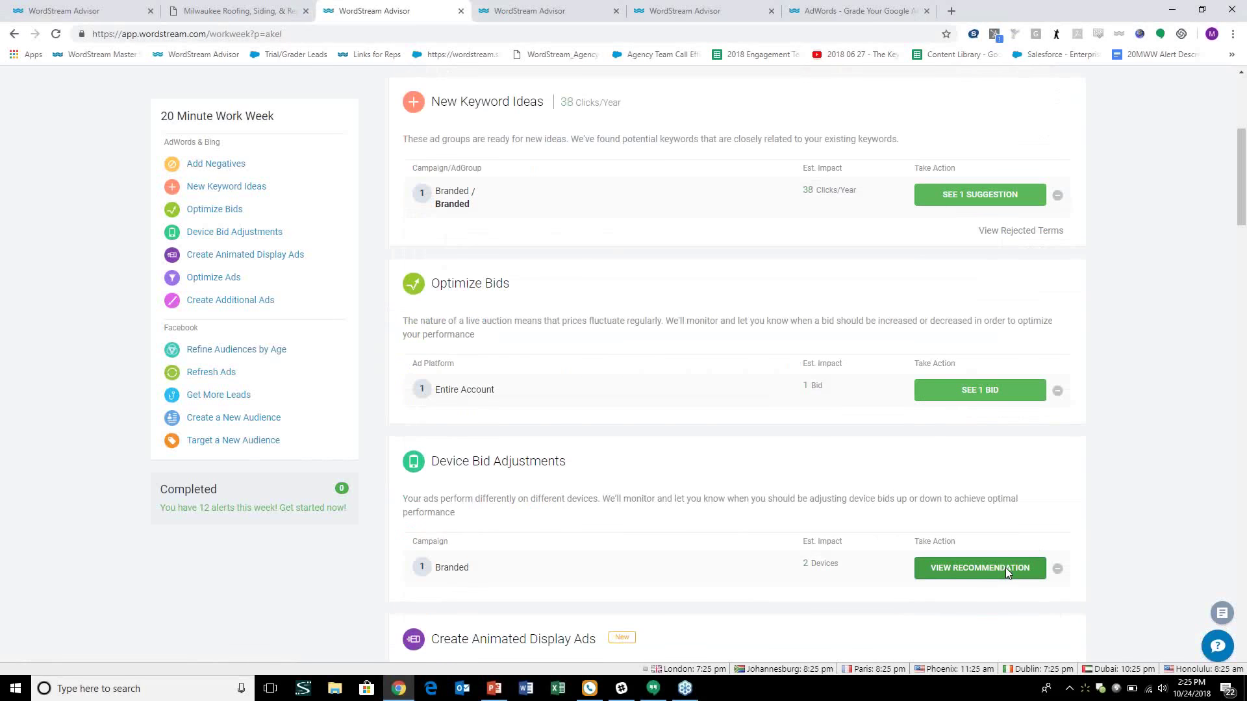
pyautogui.click(1005, 568)
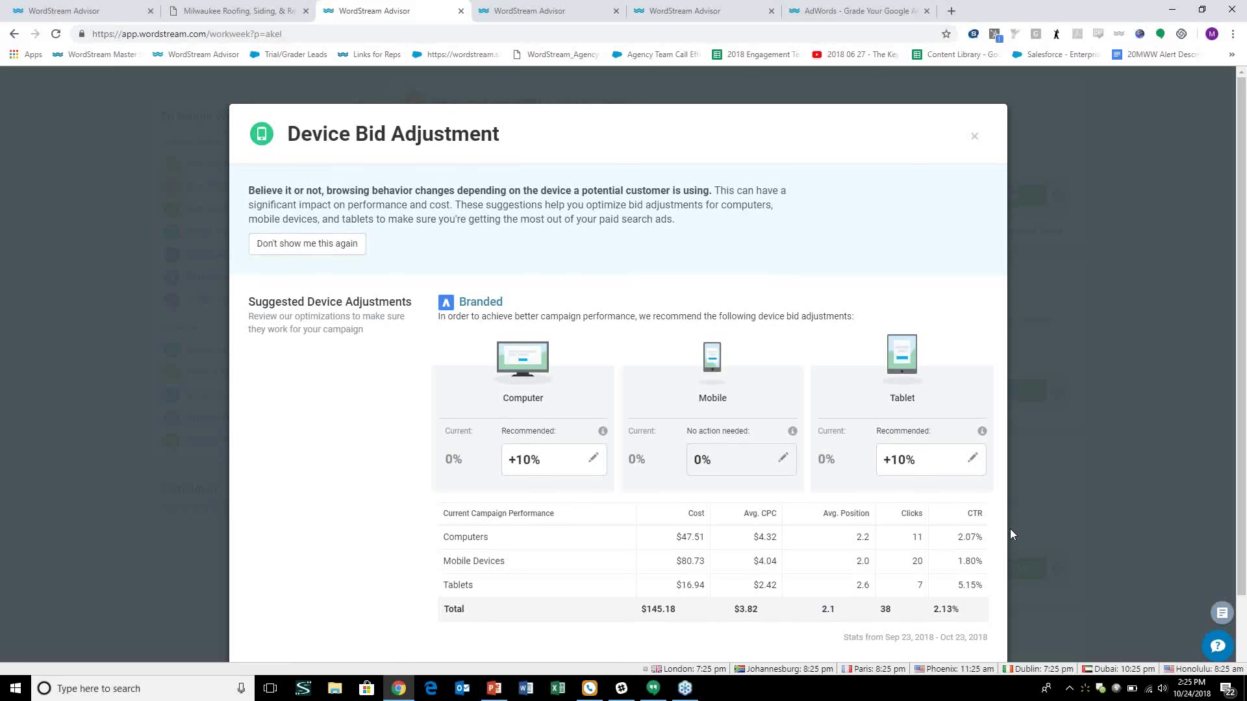
pyautogui.scroll(-1, 1046, 462)
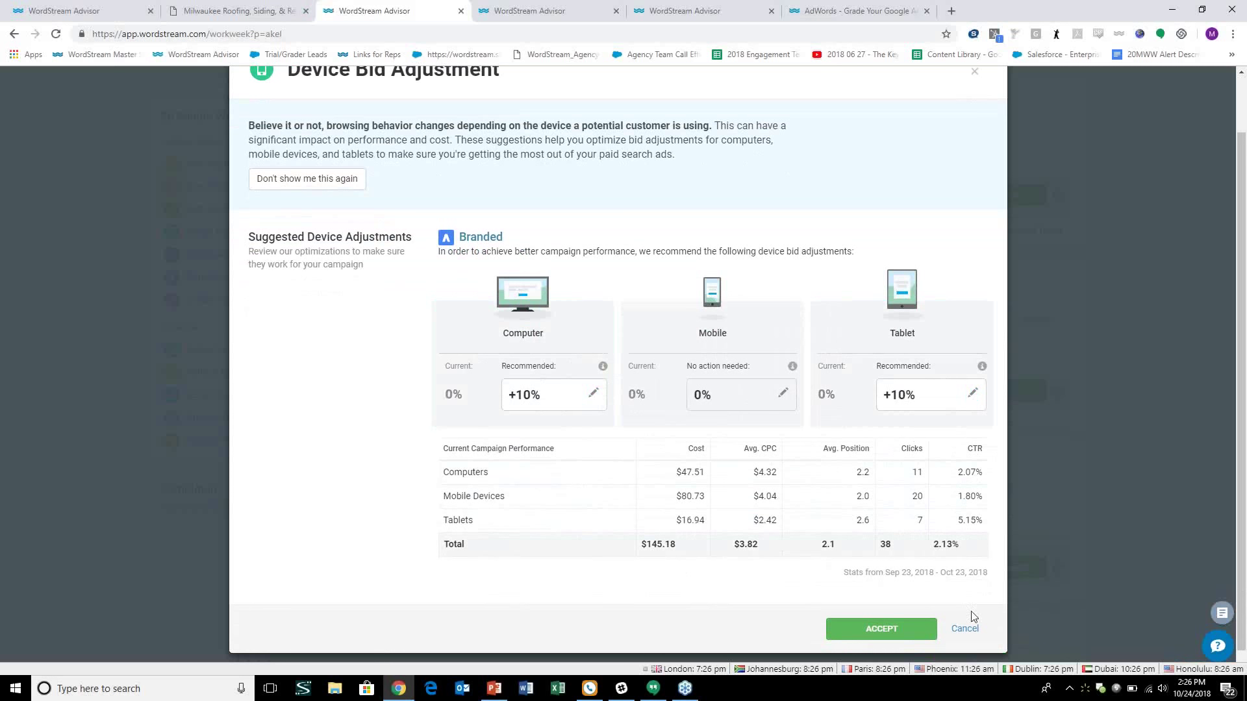
pyautogui.click(965, 629)
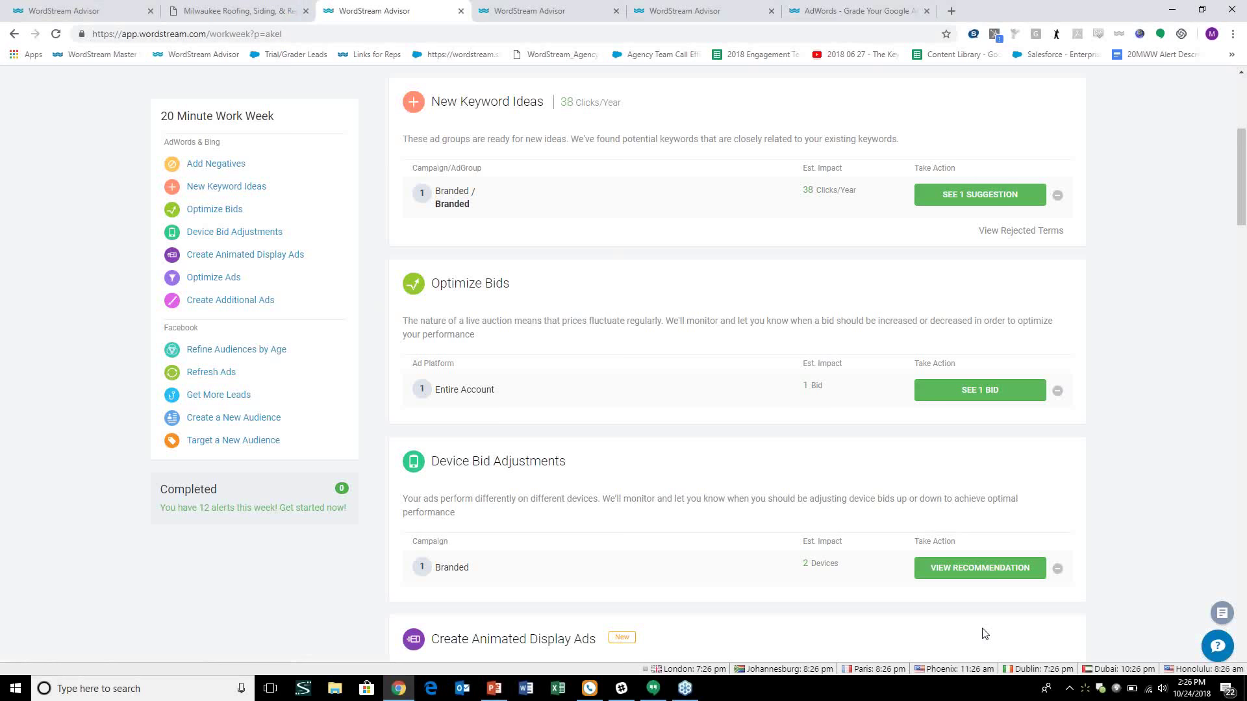
# Scroll to the Create Animated Display Ads card for the InMarket Audiences ad group.
pyautogui.scroll(-4, 844, 542)
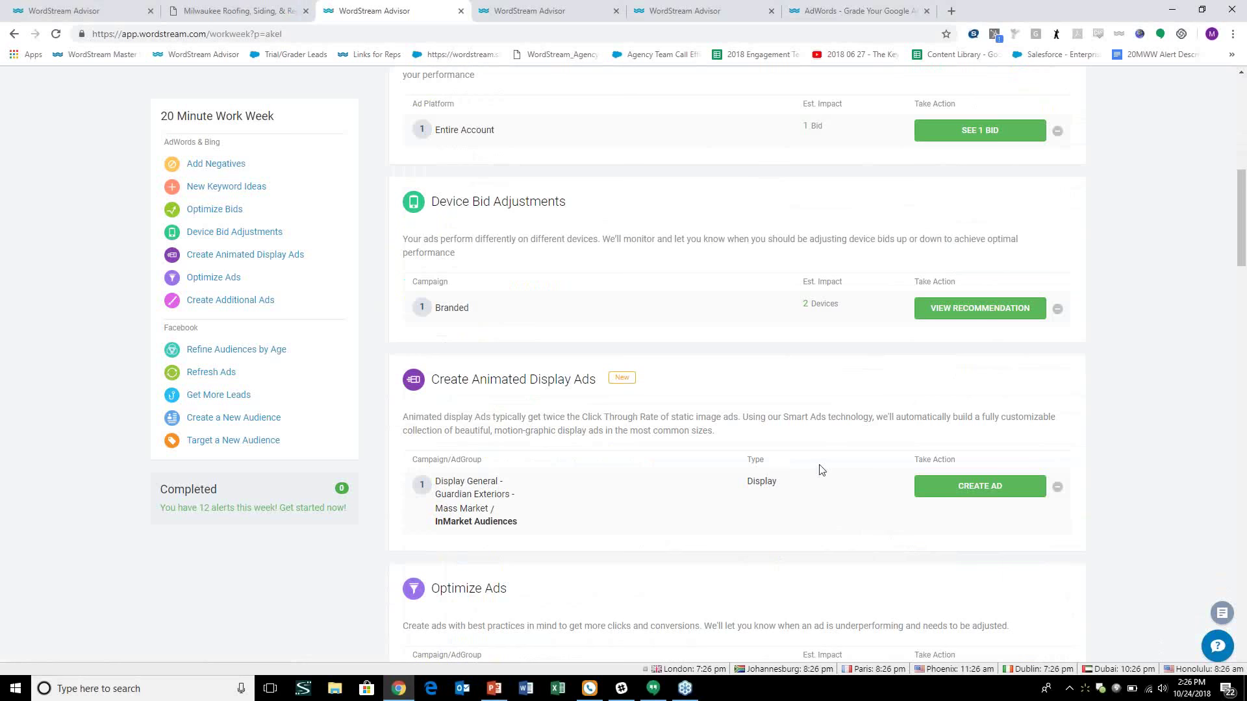
# Build animated display ads for InMarket Audiences with guardianexts.com, copied from the Milwaukee Roofing site, as landing page.
pyautogui.click(958, 485)
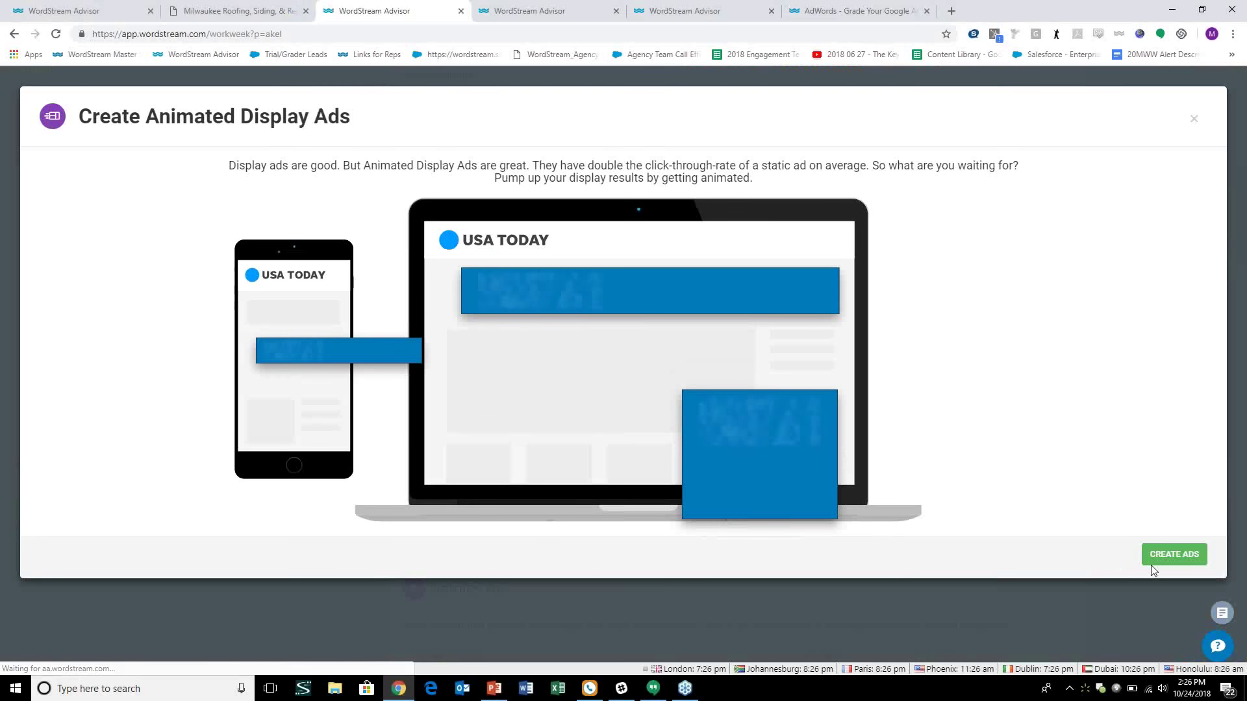
pyautogui.click(1041, 495)
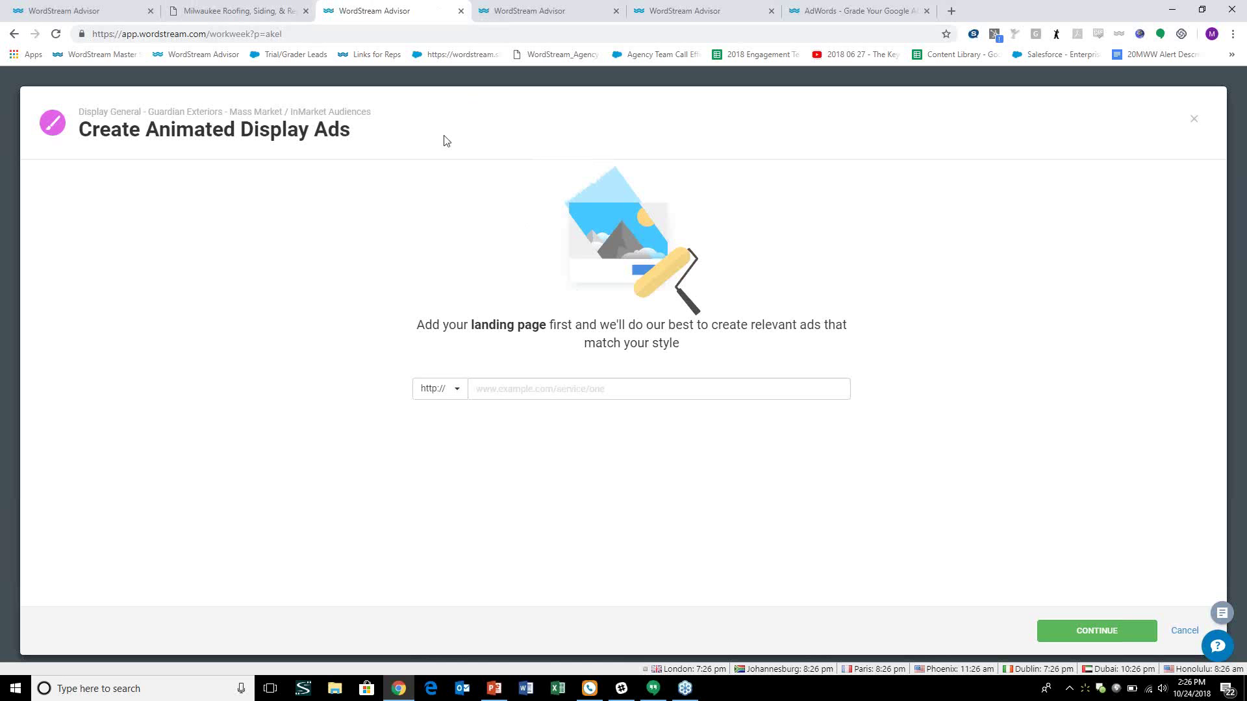
pyautogui.click(233, 10)
pyautogui.moveTo(194, 33); pyautogui.dragTo(123, 37)
pyautogui.rightClick(138, 39)
pyautogui.click(173, 87)
pyautogui.click(383, 10)
pyautogui.rightClick(618, 383)
pyautogui.click(656, 461)
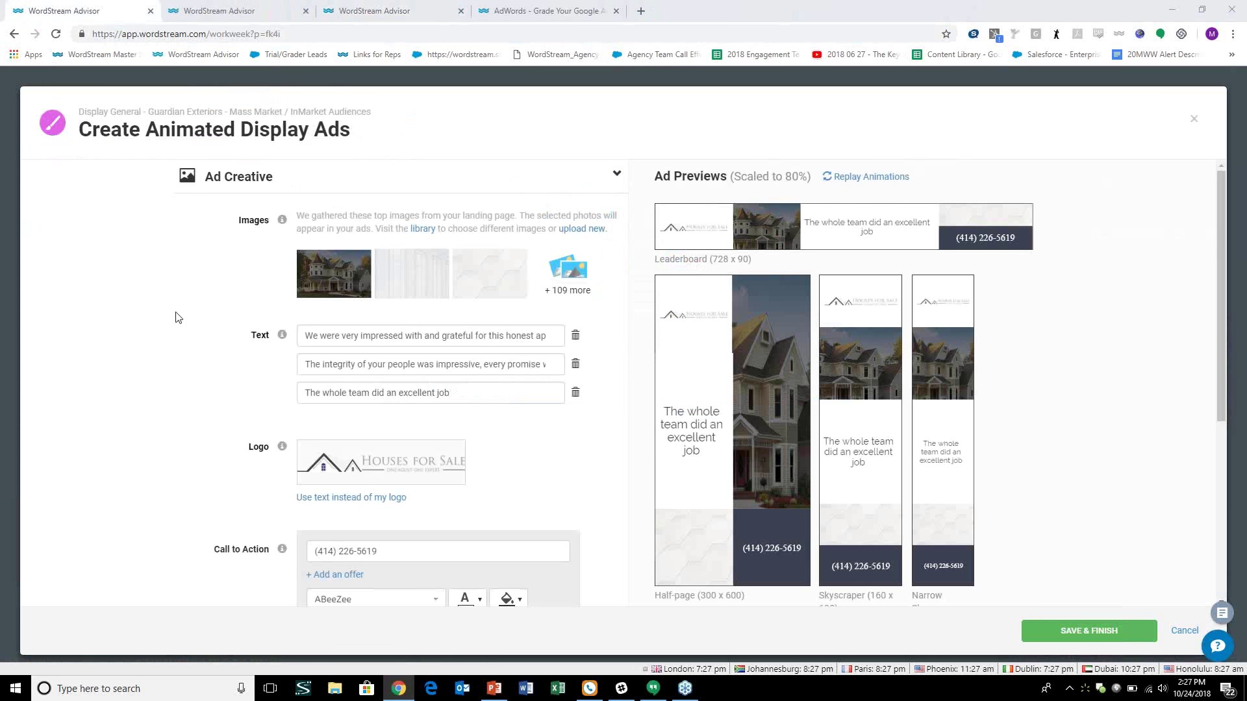
# Browse ad images without changes and set the third text line to 'Milwaukee Roofing, Siding, & Replacement Windows'.
pyautogui.click(568, 300)
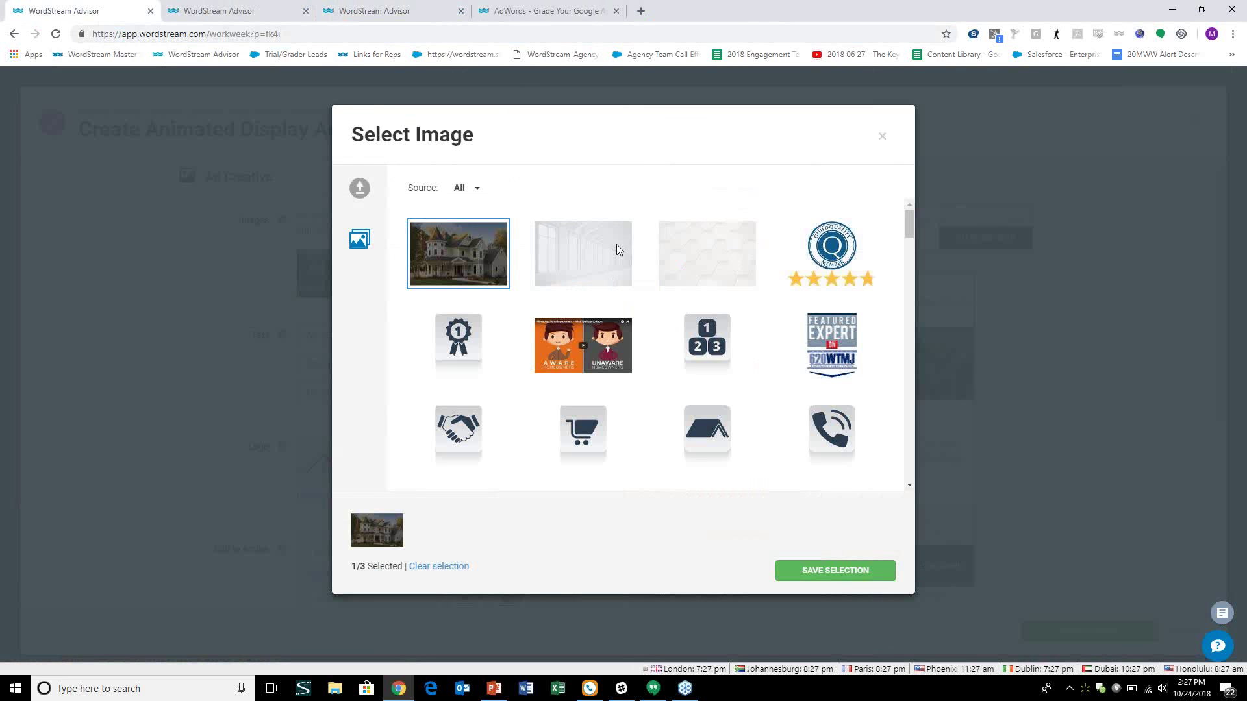
pyautogui.scroll(-4, 766, 242)
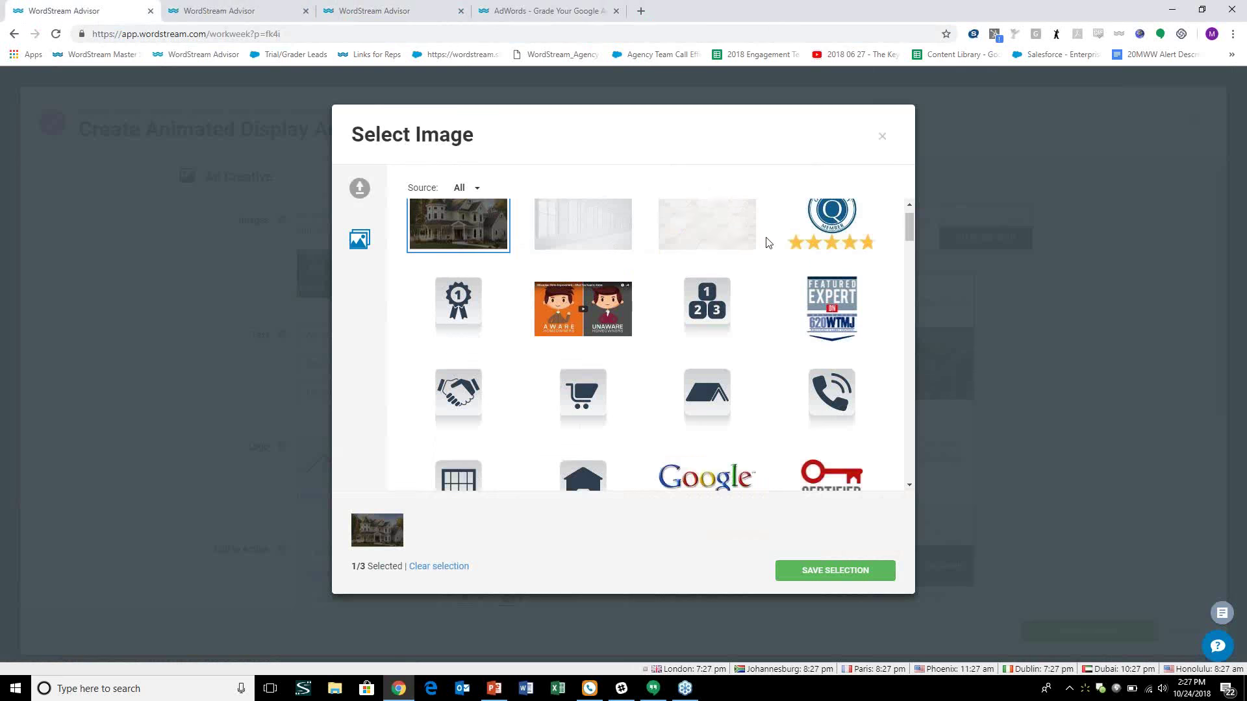
pyautogui.scroll(2, 768, 241)
pyautogui.scroll(2, 769, 241)
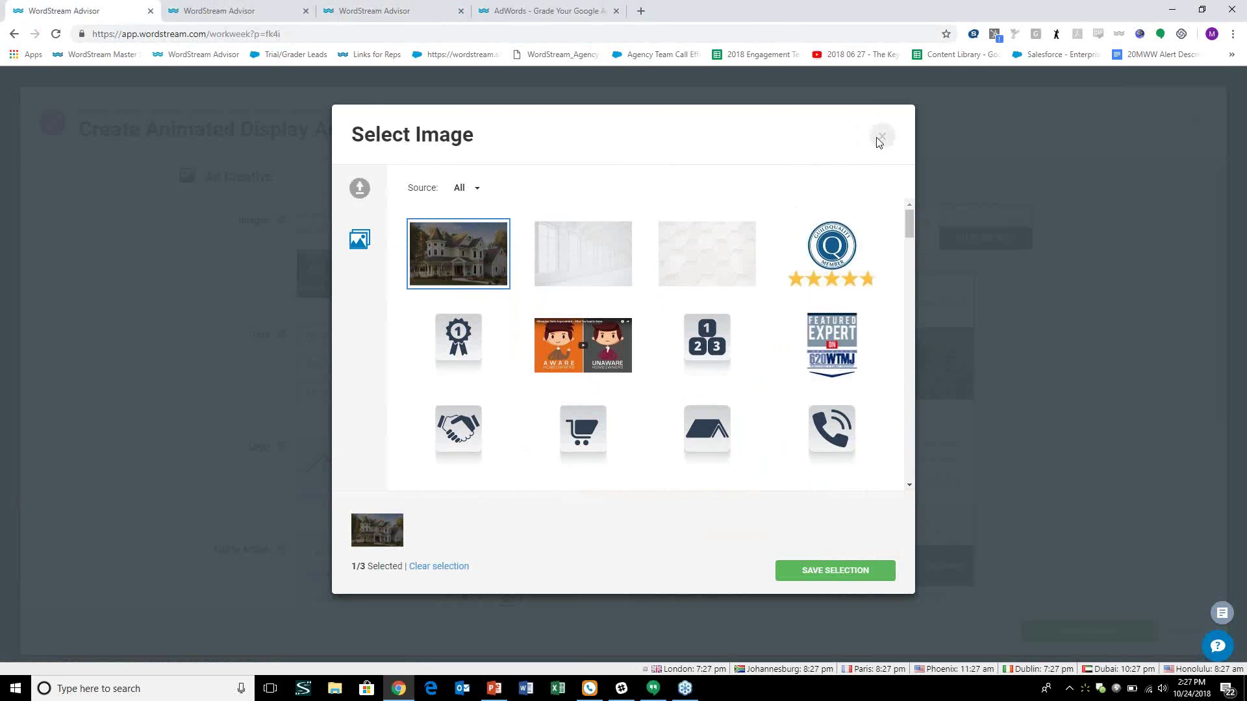
pyautogui.click(882, 136)
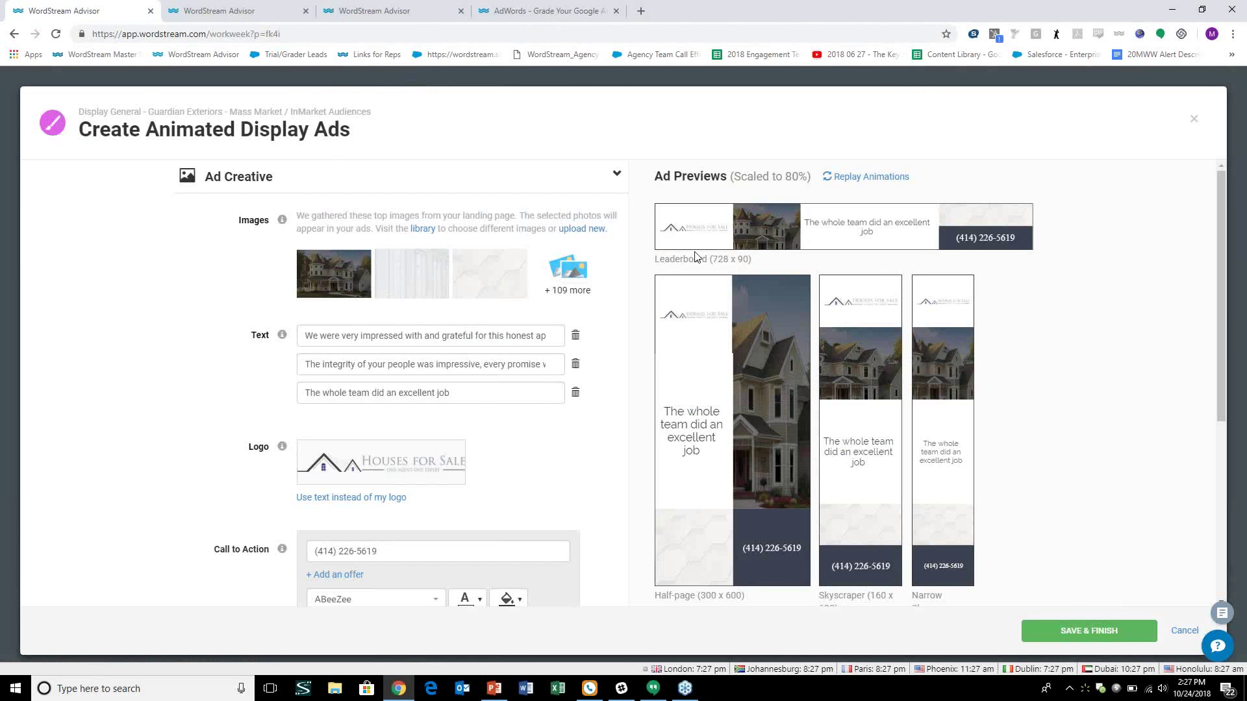
pyautogui.click(428, 392)
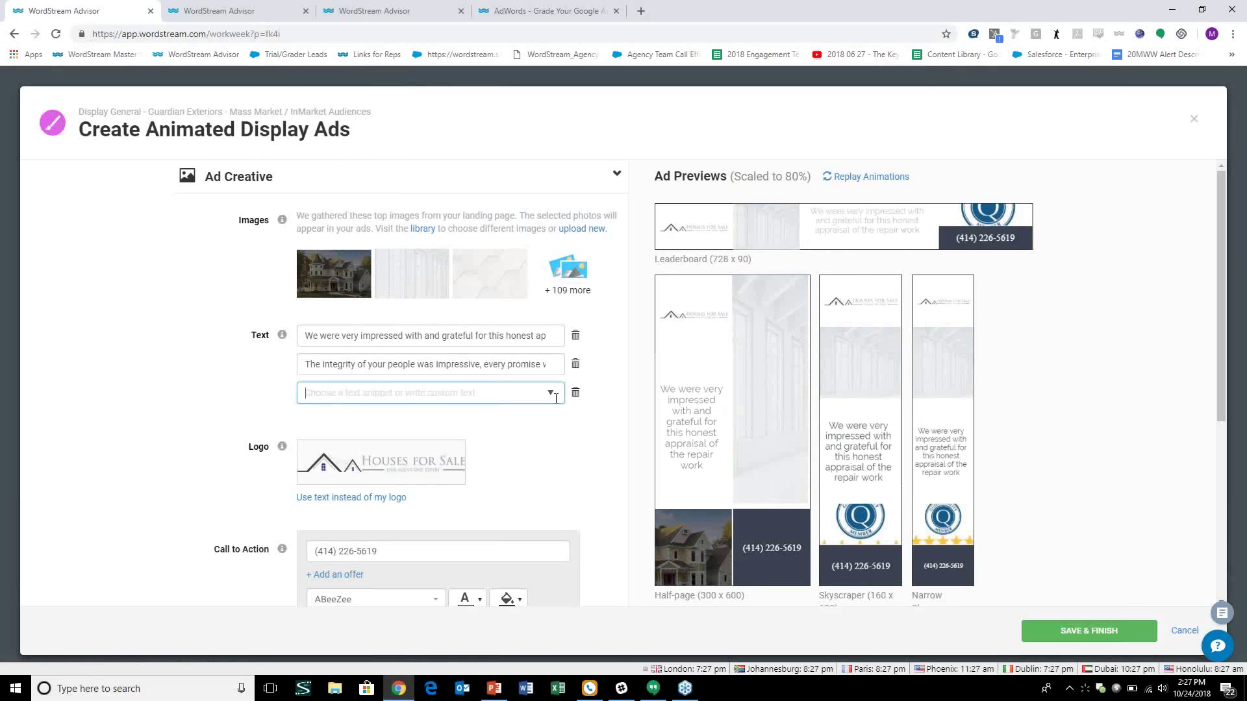
pyautogui.click(390, 422)
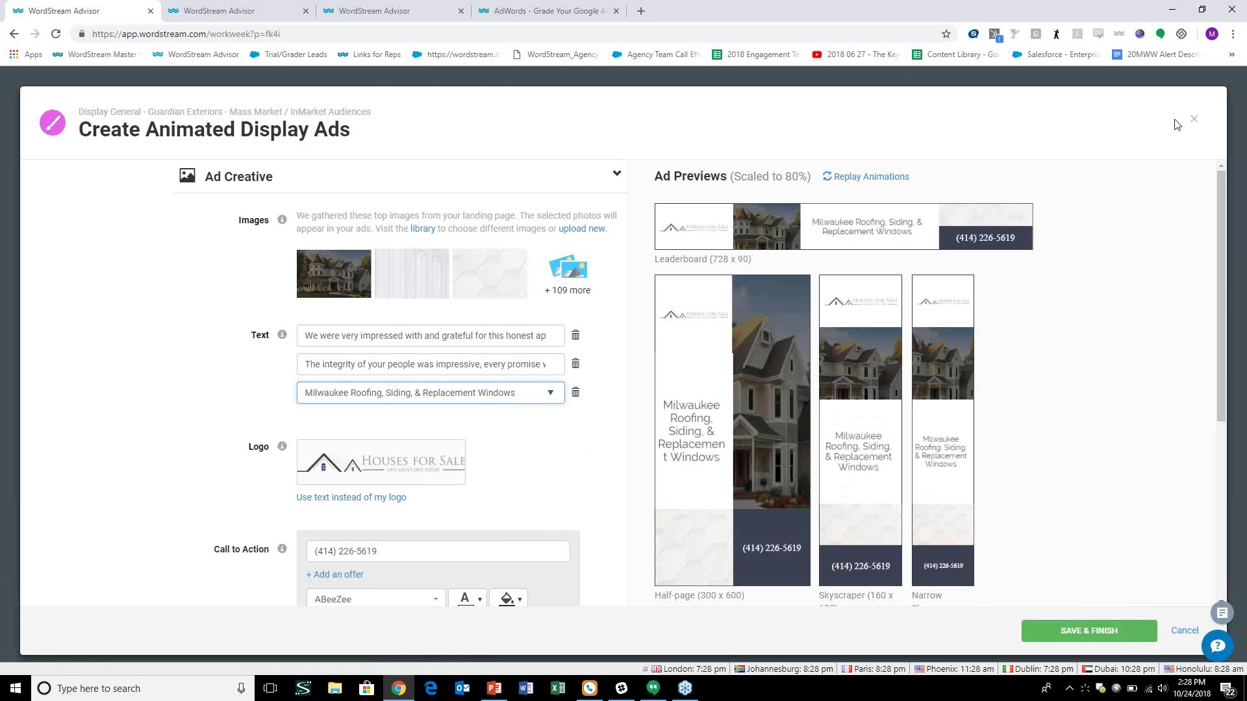
# Close the ad editor and open the Text Ad Opportunity for the underperforming A+ Guardian ad.
pyautogui.press('Escape')
pyautogui.scroll(-5, 921, 229)
pyautogui.click(947, 489)
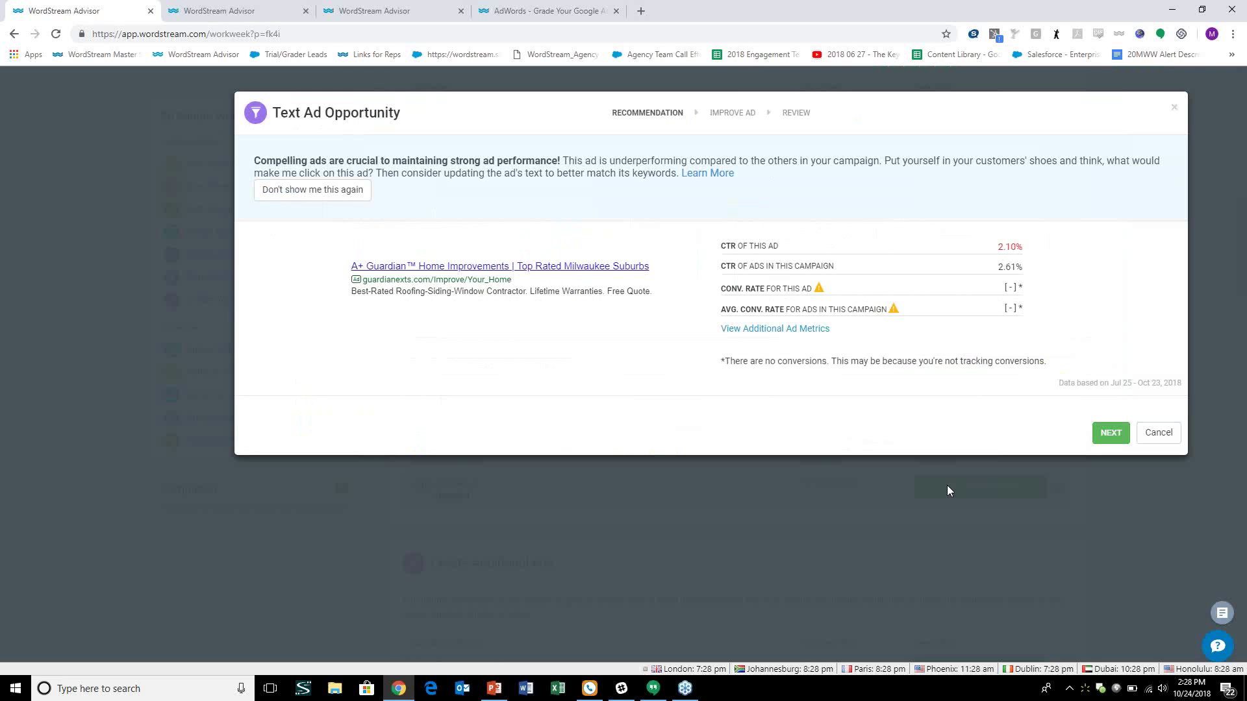
# Advance to Improve Ad for the A+ Guardian ad, check Top Keywords, then return to Best Practices.
pyautogui.click(1098, 432)
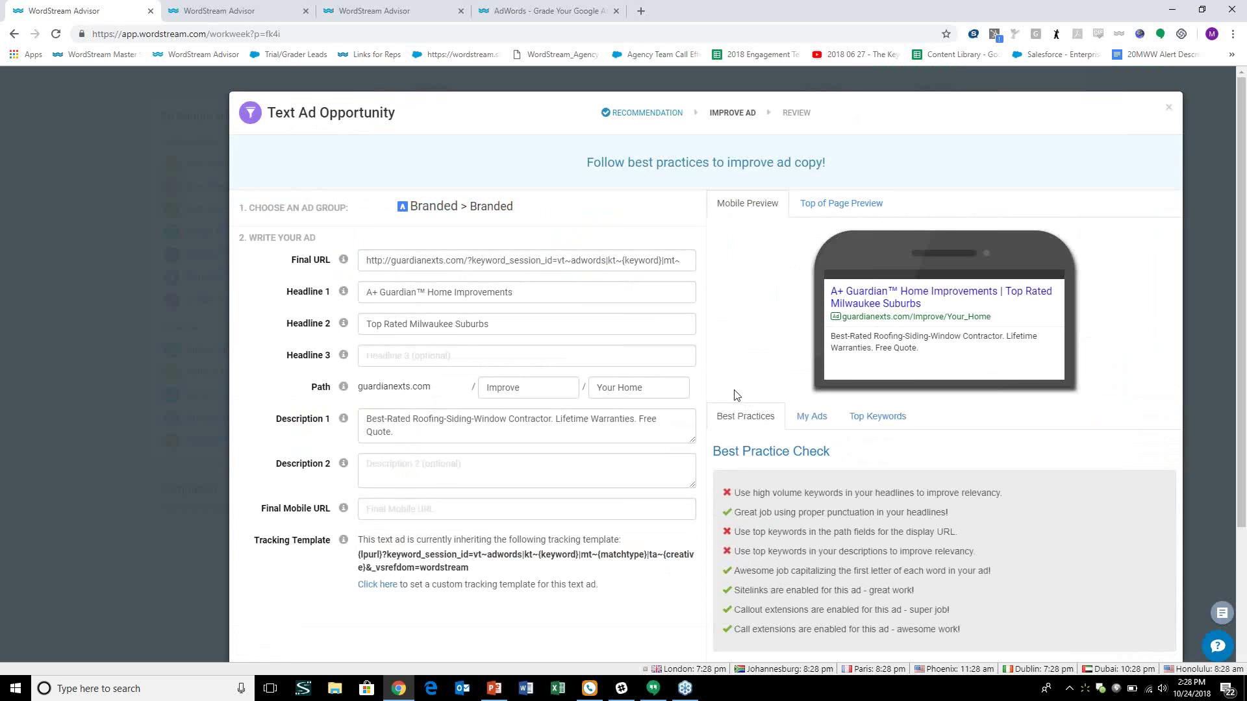
pyautogui.scroll(-1, 740, 429)
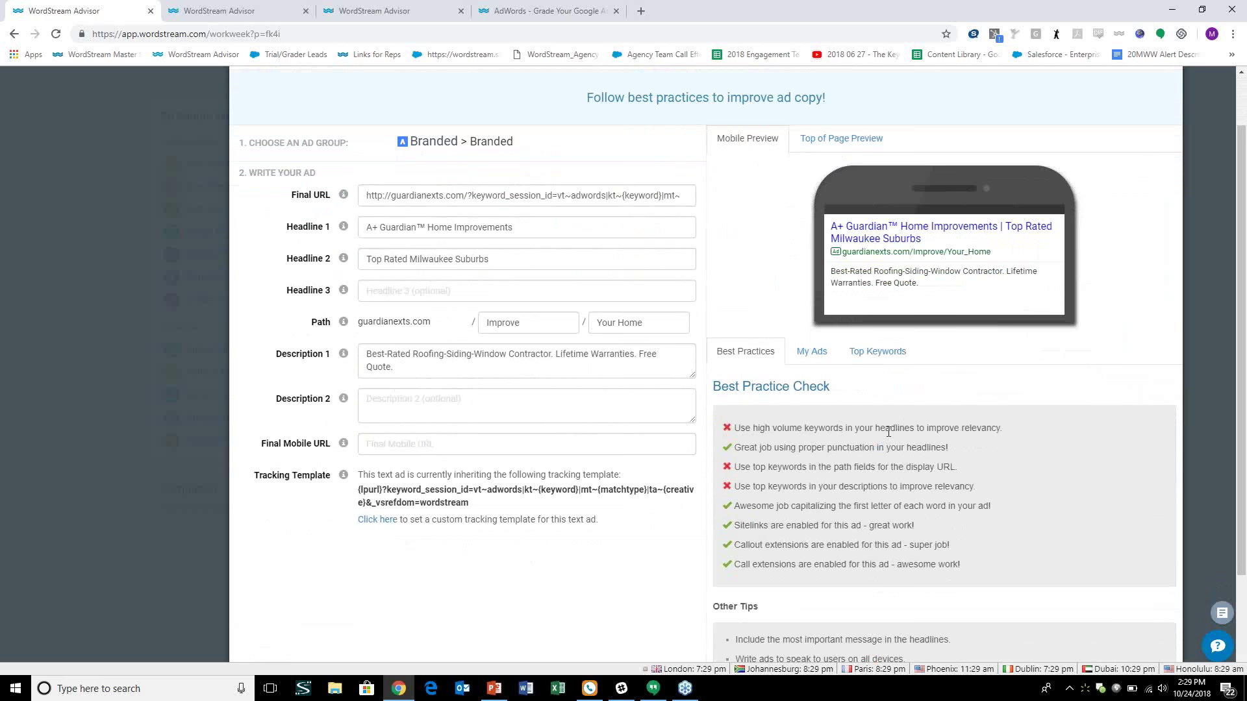
pyautogui.click(878, 351)
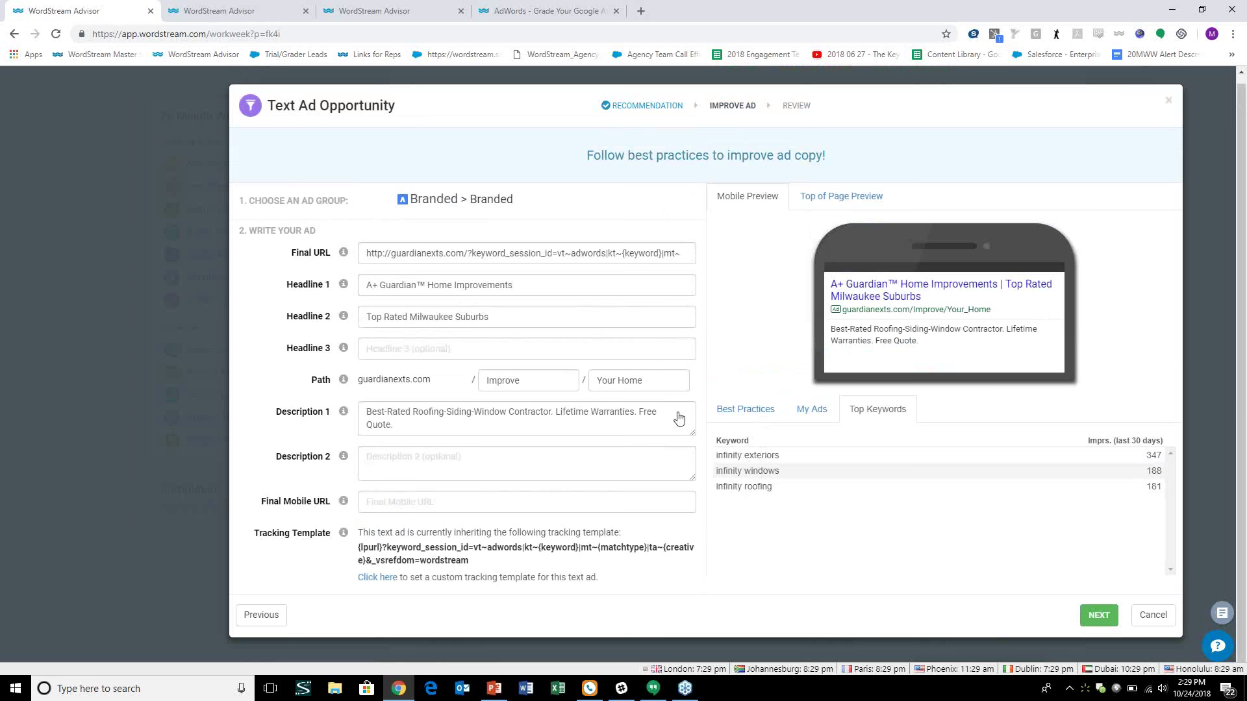
pyautogui.click(743, 414)
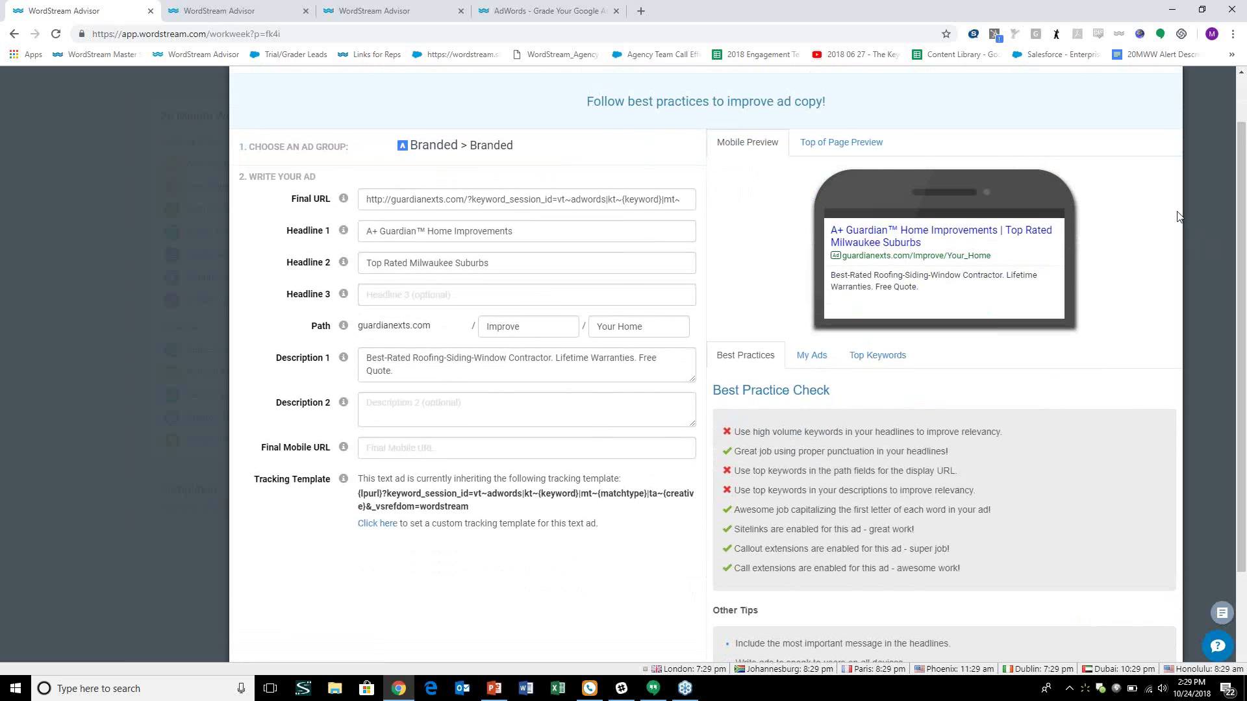
# Close the text ad editor, try narrowing adset SIEOYMQTFVNL's ages to 43–64, then dismiss unchanged.
pyautogui.scroll(2, 1180, 218)
pyautogui.click(1170, 109)
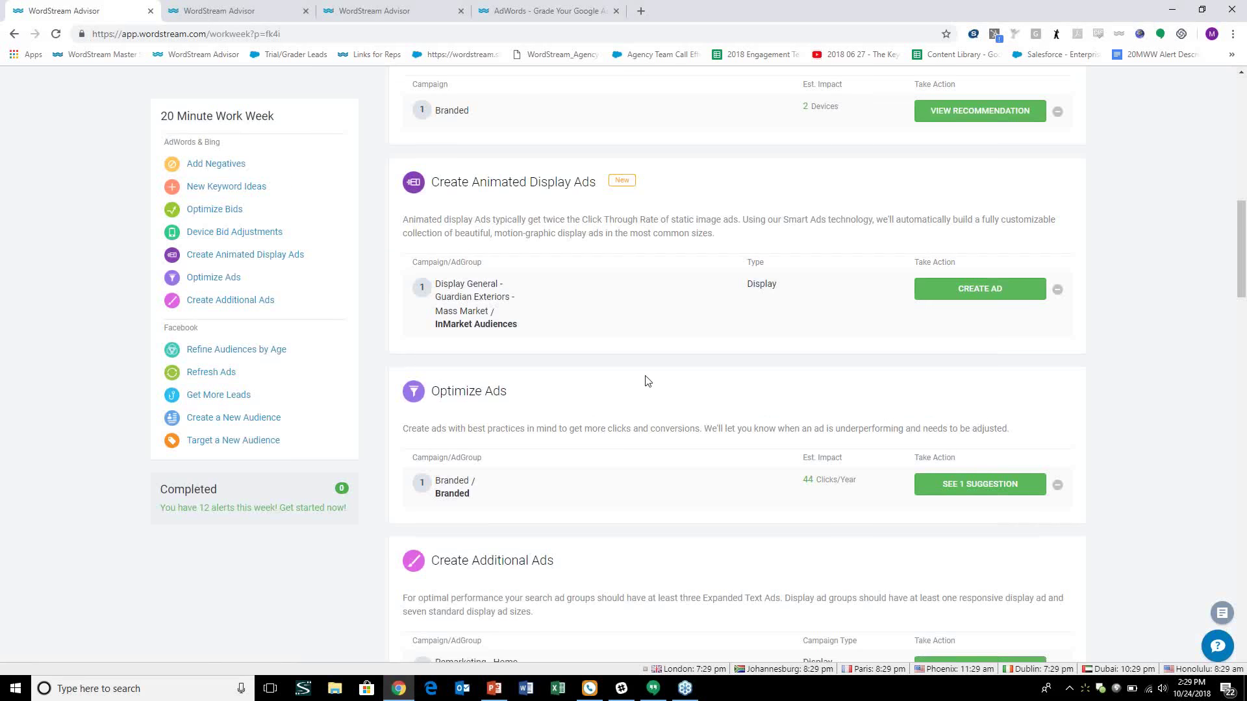
pyautogui.scroll(-6, 649, 383)
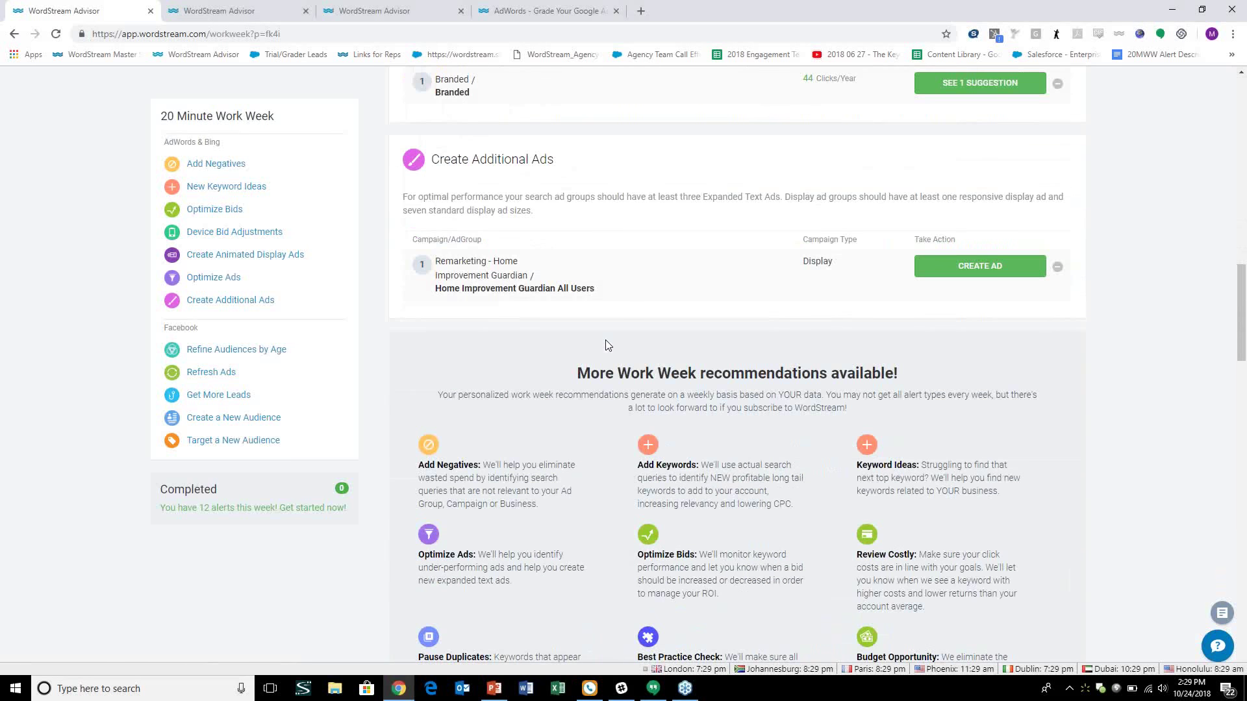
pyautogui.scroll(-10, 608, 344)
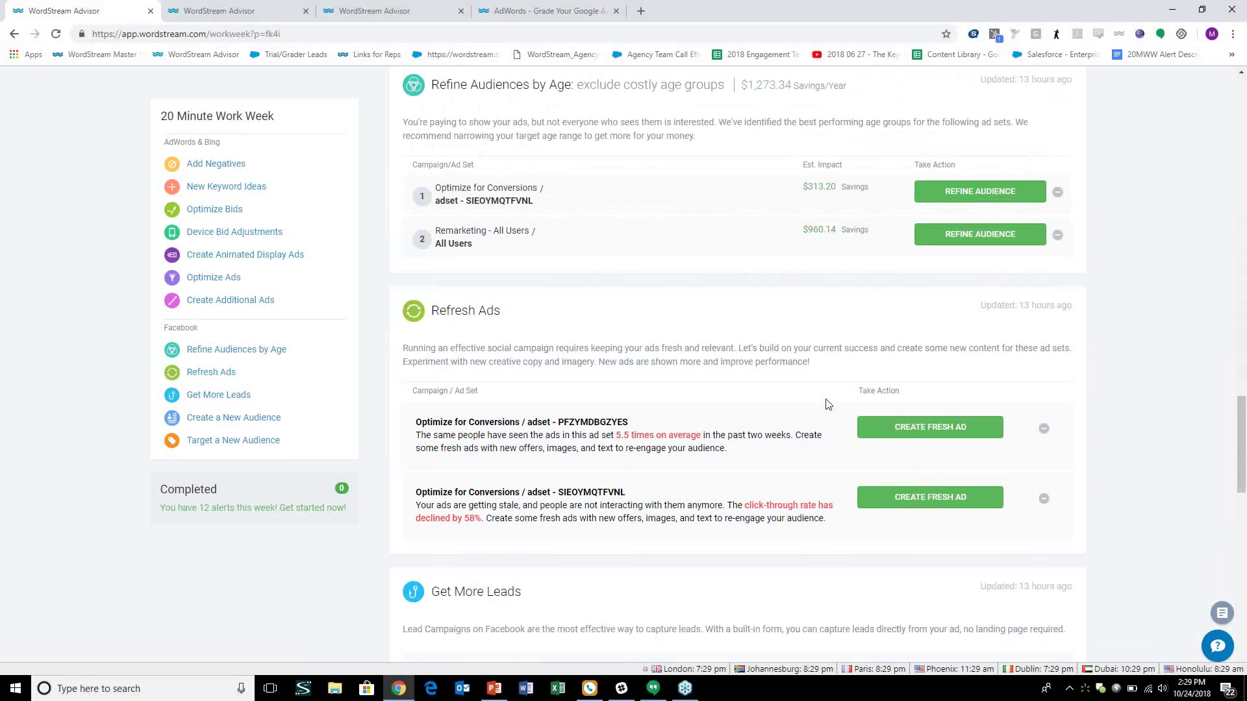
pyautogui.click(980, 191)
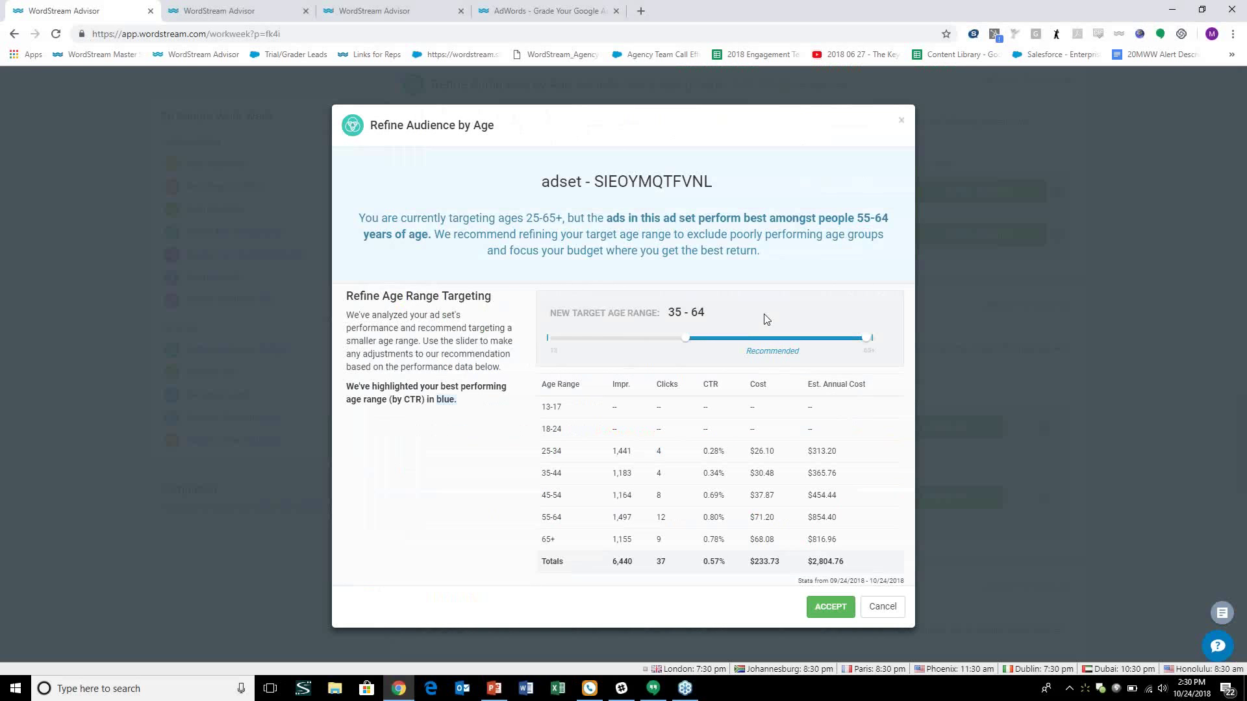
pyautogui.moveTo(685, 338); pyautogui.dragTo(813, 345)
pyautogui.click(903, 122)
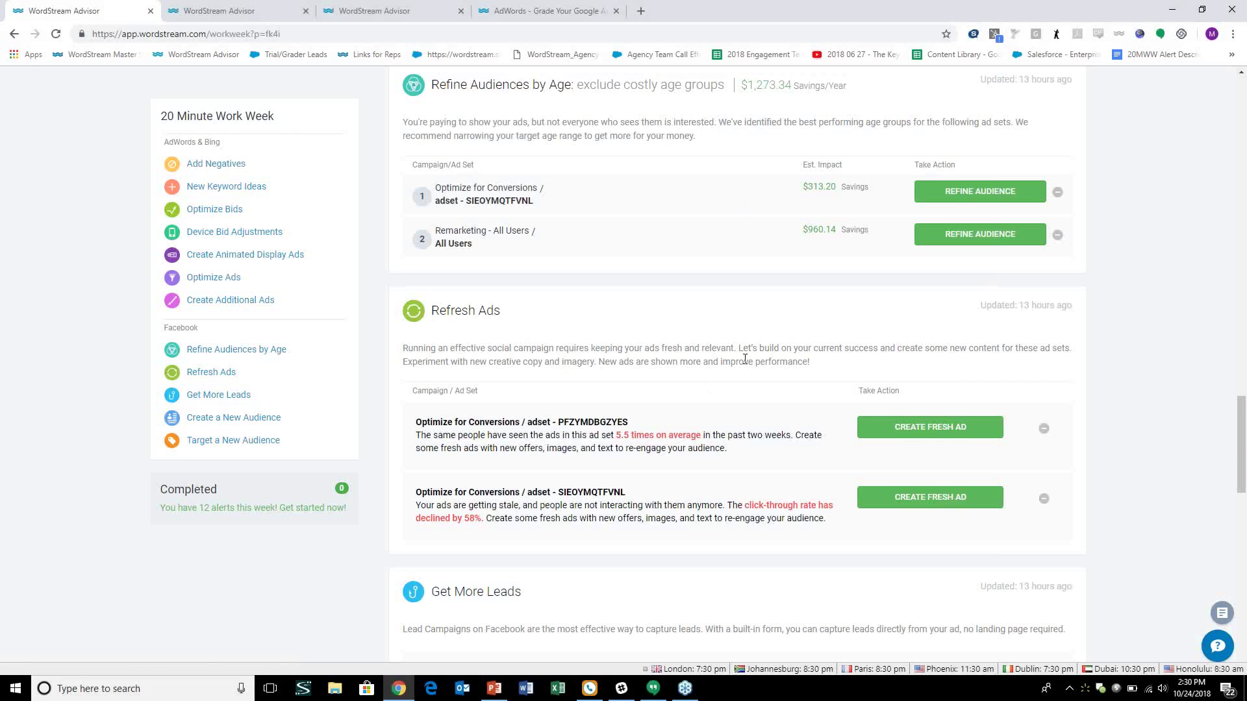
pyautogui.click(901, 428)
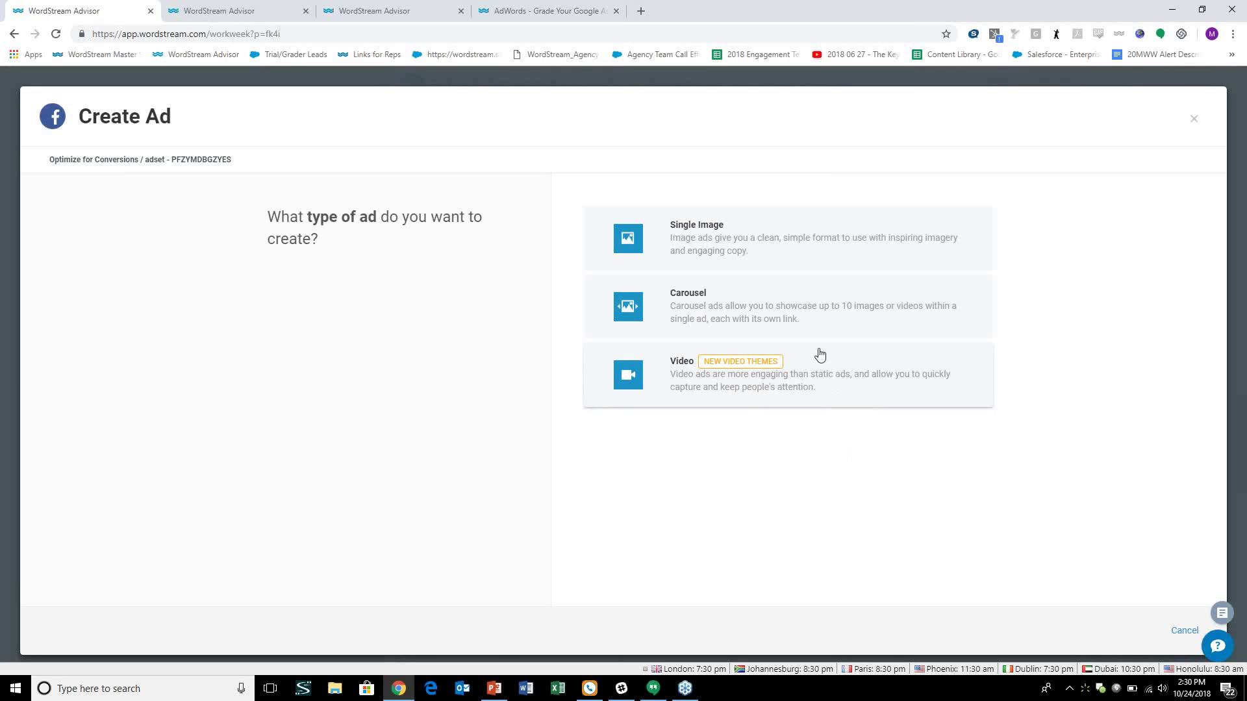
pyautogui.click(725, 321)
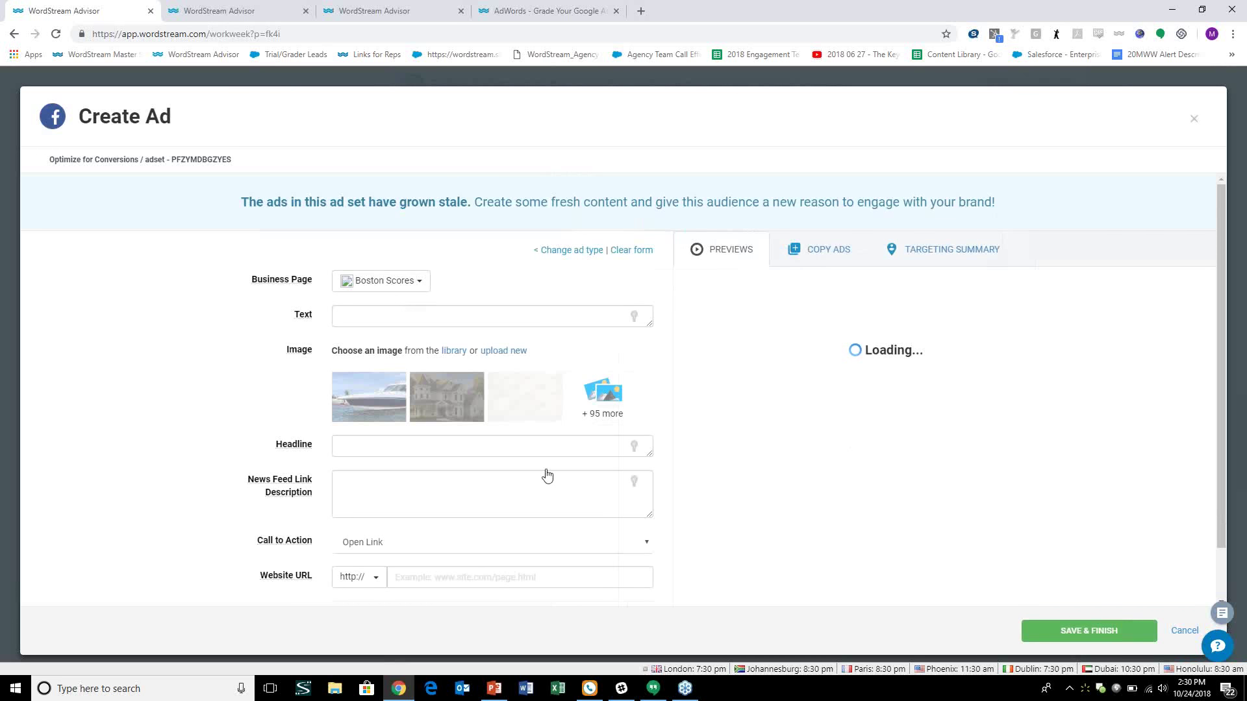
pyautogui.click(600, 404)
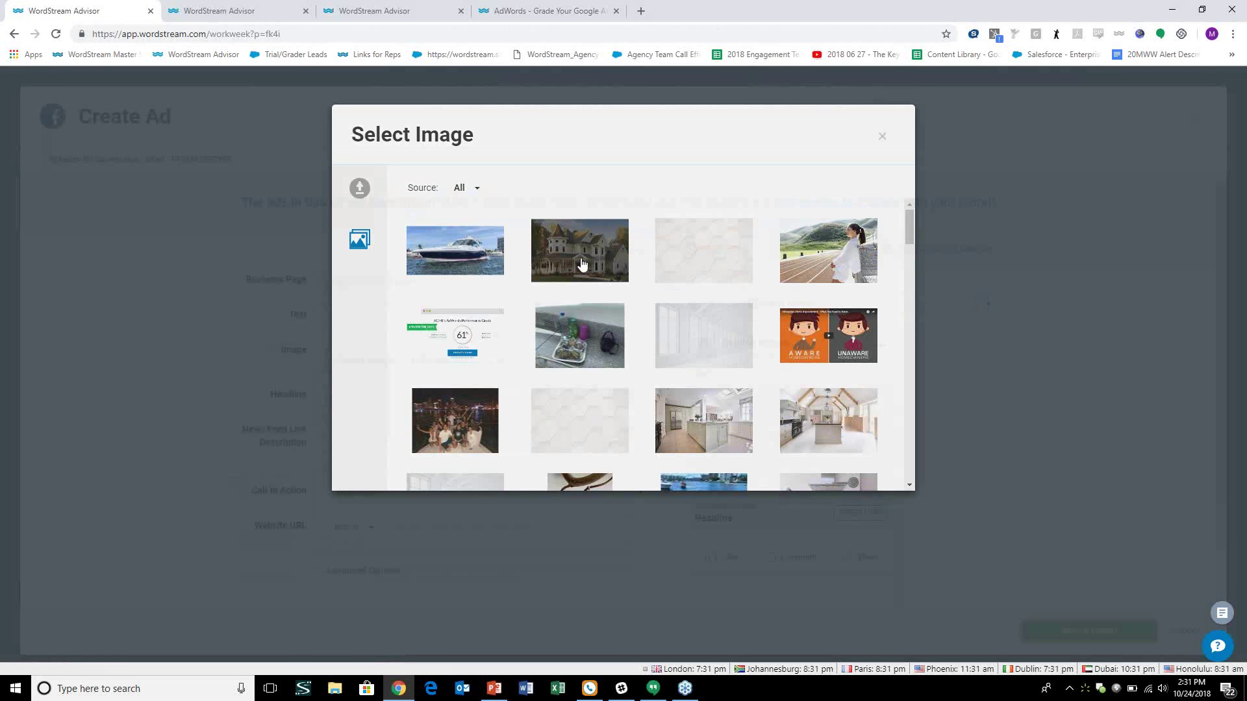
pyautogui.click(583, 264)
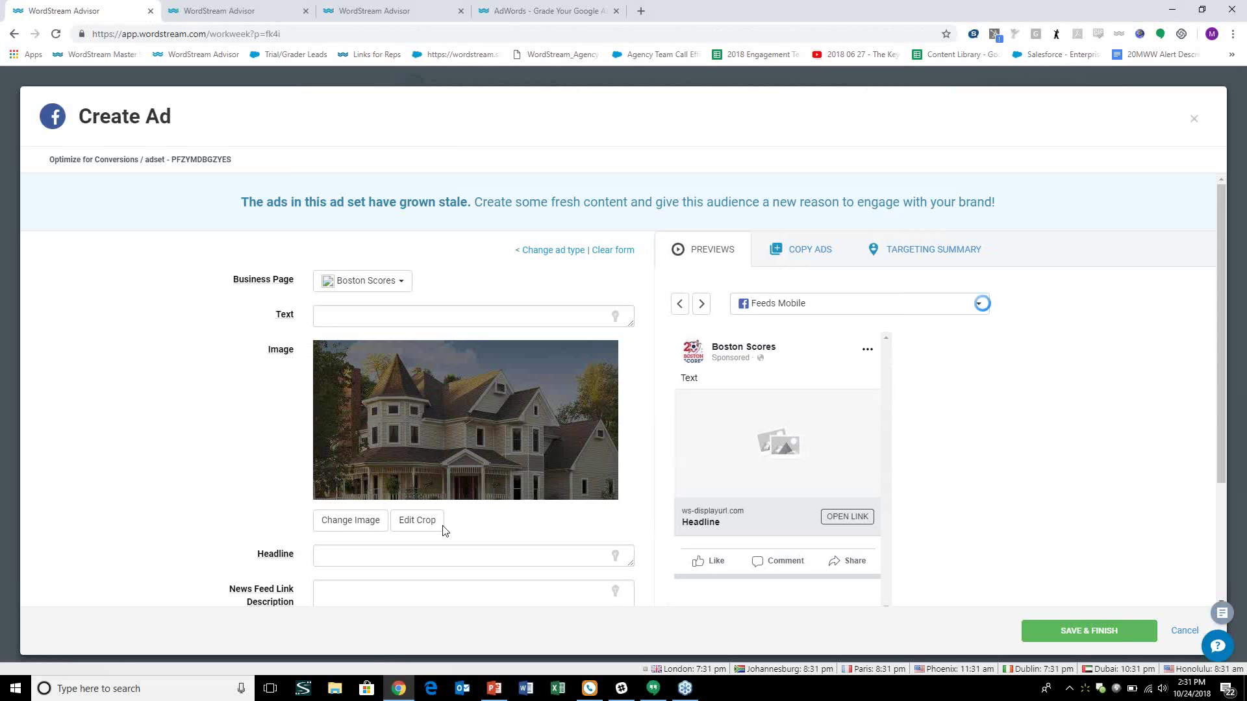
pyautogui.scroll(-1, 398, 273)
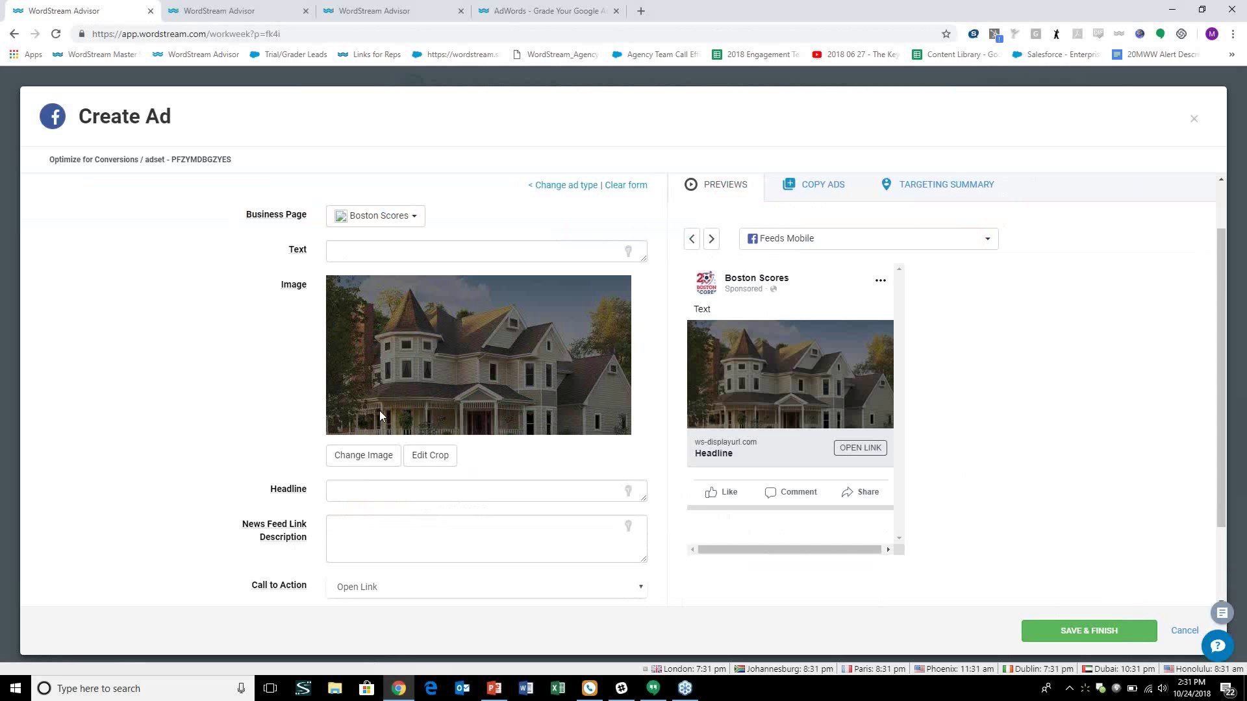
pyautogui.click(1189, 125)
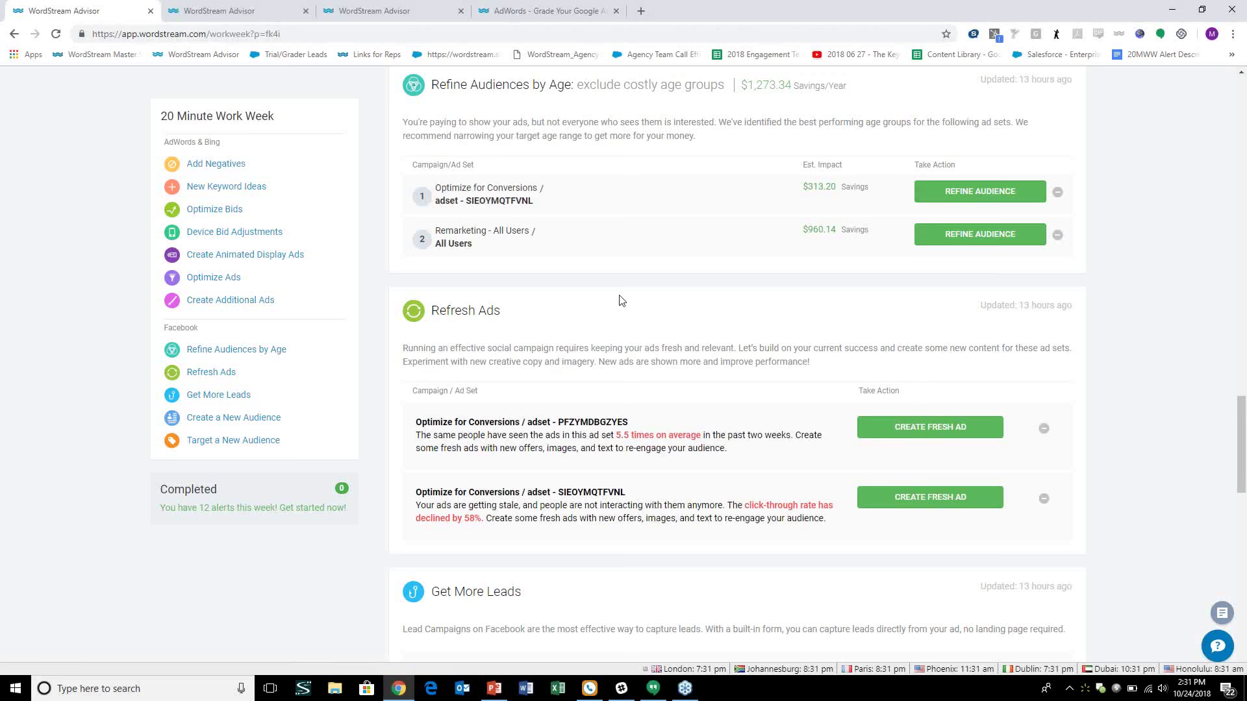
pyautogui.scroll(-11, 376, 381)
pyautogui.scroll(2, 376, 383)
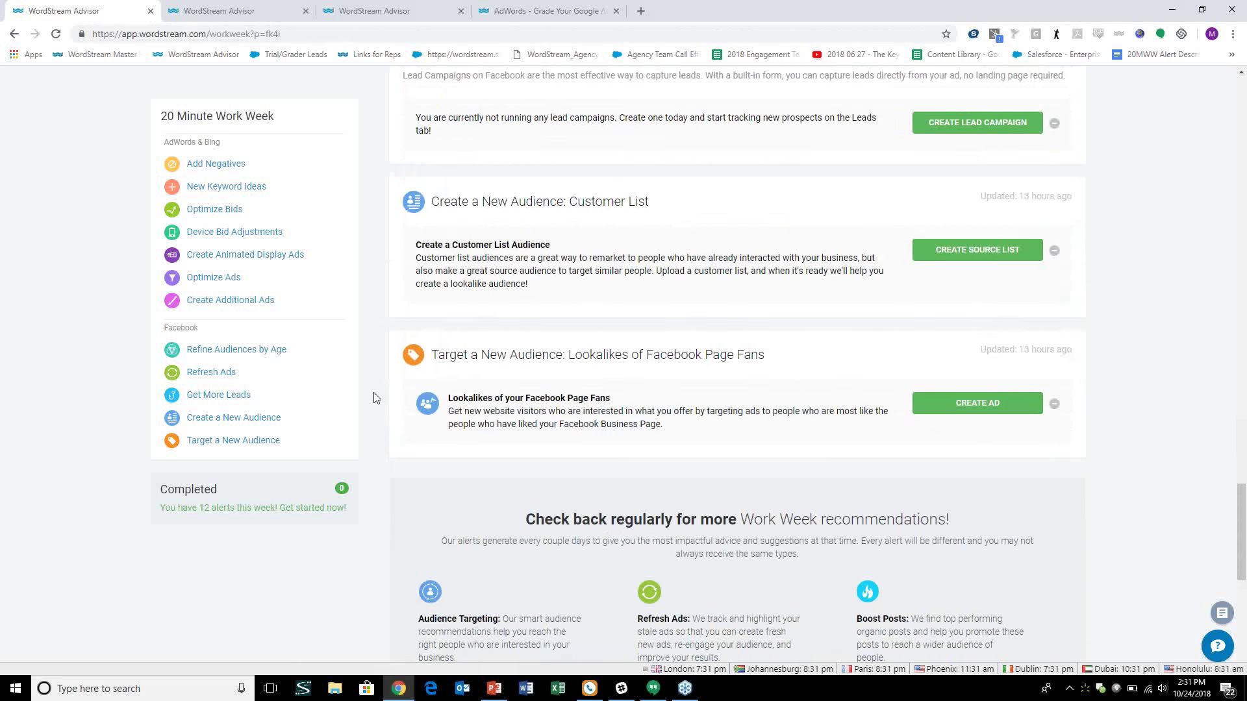
pyautogui.scroll(15, 375, 398)
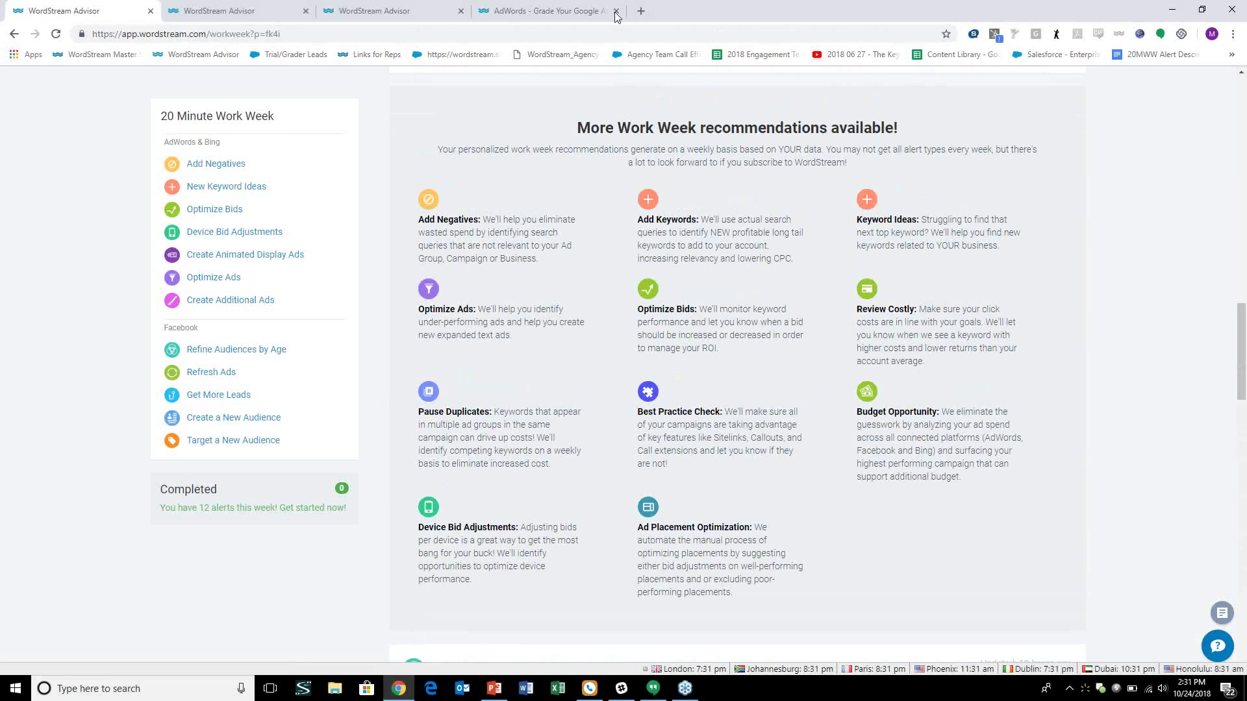
pyautogui.scroll(-8, 578, 328)
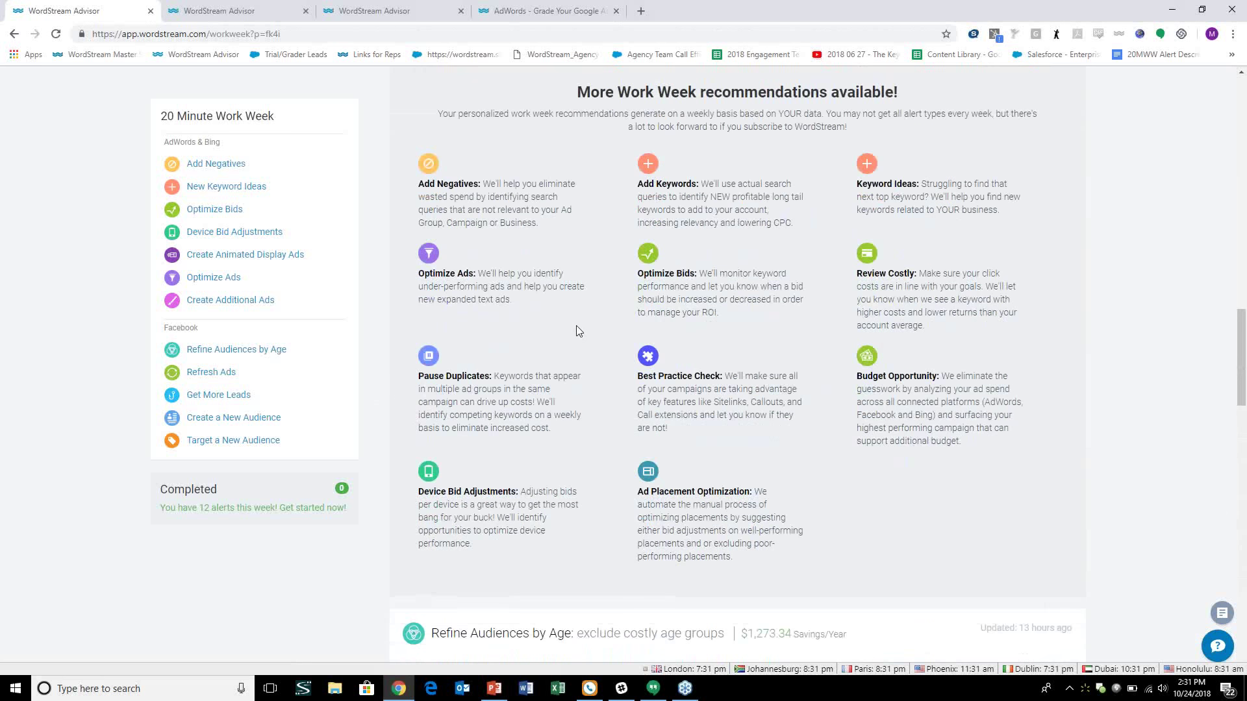
pyautogui.scroll(-10, 581, 344)
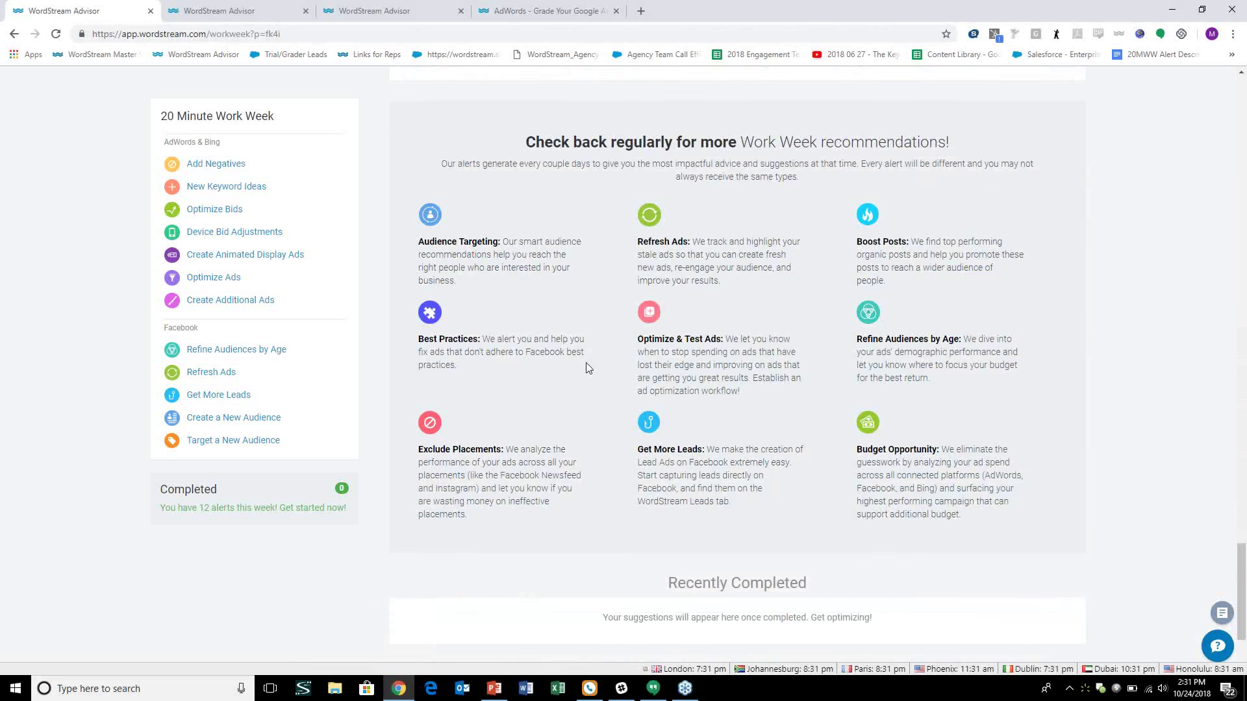
pyautogui.scroll(-1, 591, 368)
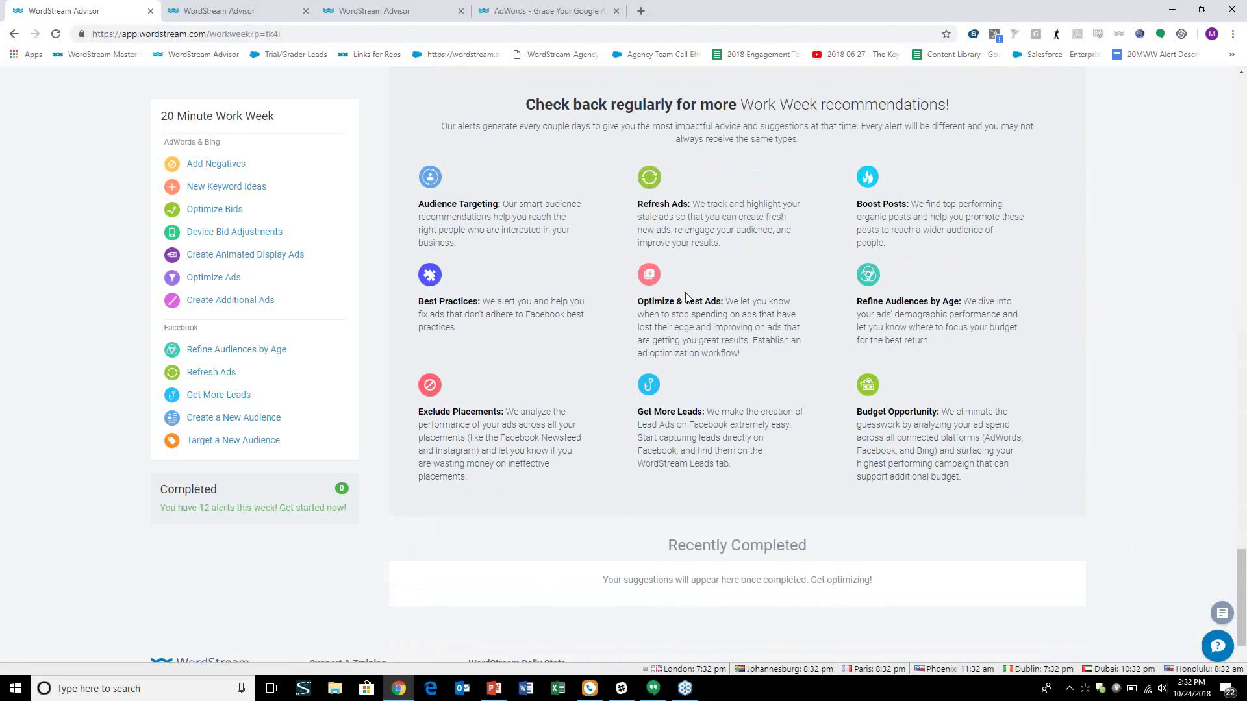
pyautogui.scroll(15, 687, 292)
pyautogui.scroll(13, 744, 292)
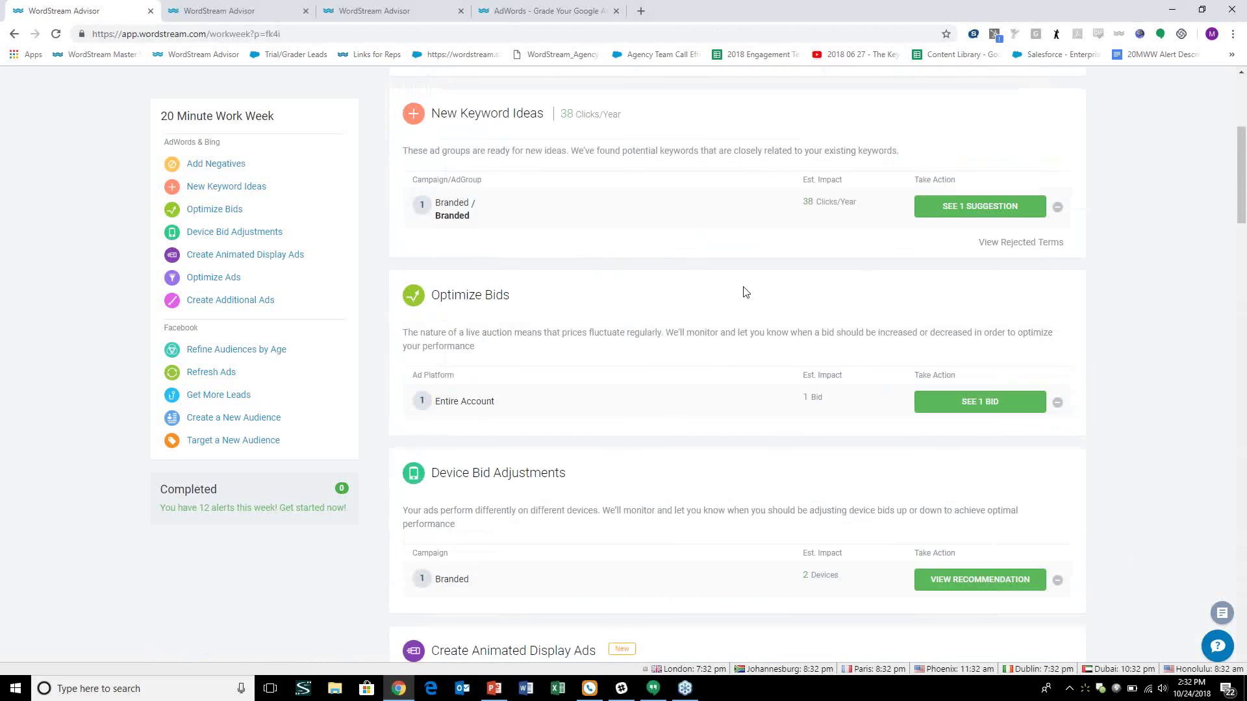
# Open the success report in edit mode and enable the account name and Overall Performance Funnel sections.
pyautogui.click(354, 135)
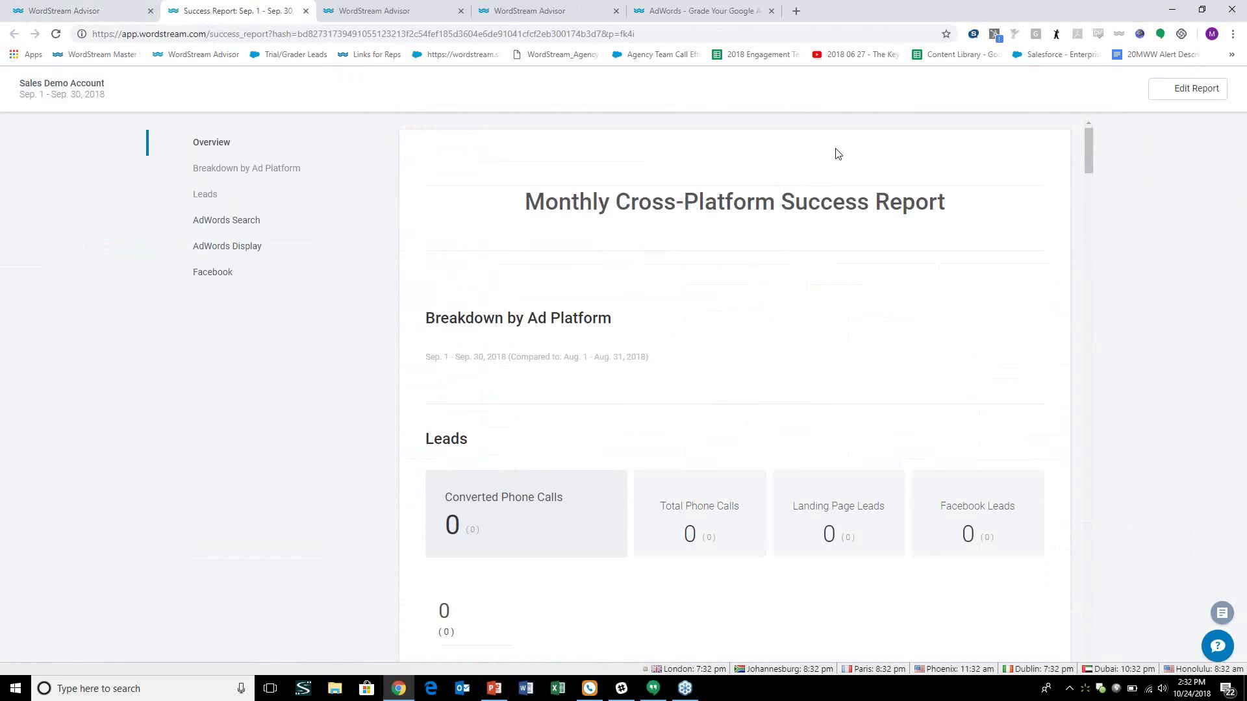
pyautogui.click(1069, 89)
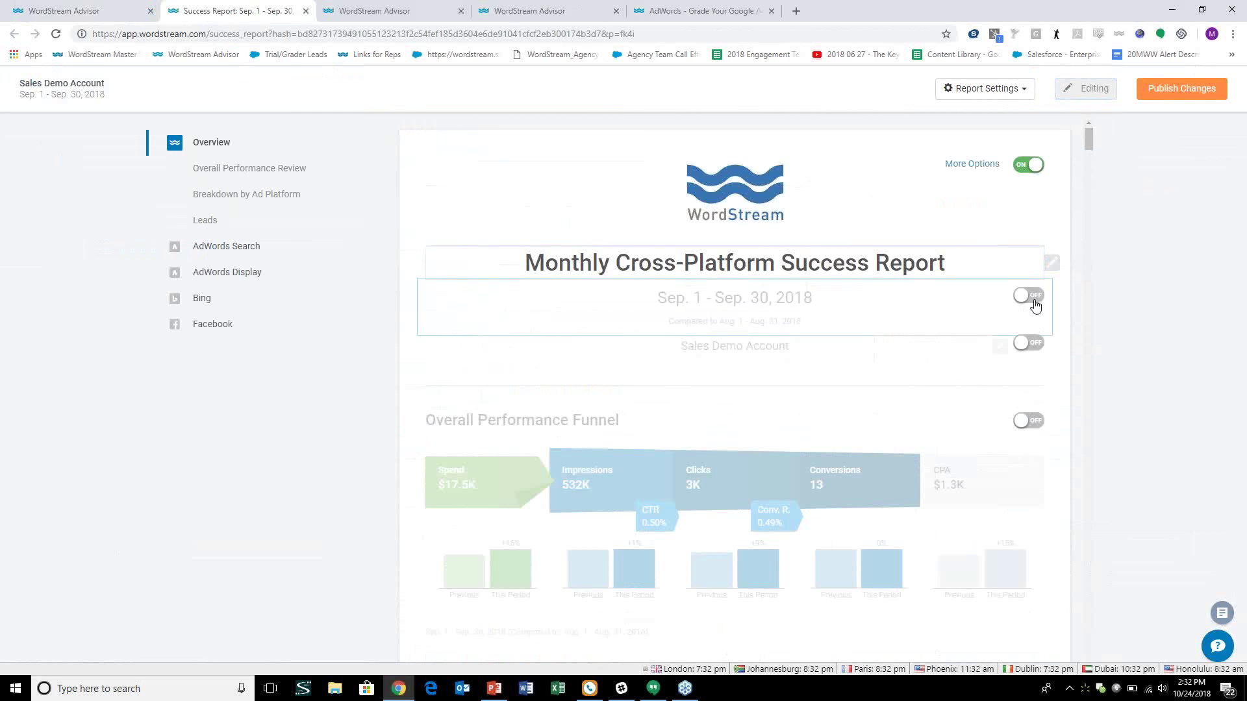
pyautogui.click(1042, 346)
pyautogui.click(1032, 424)
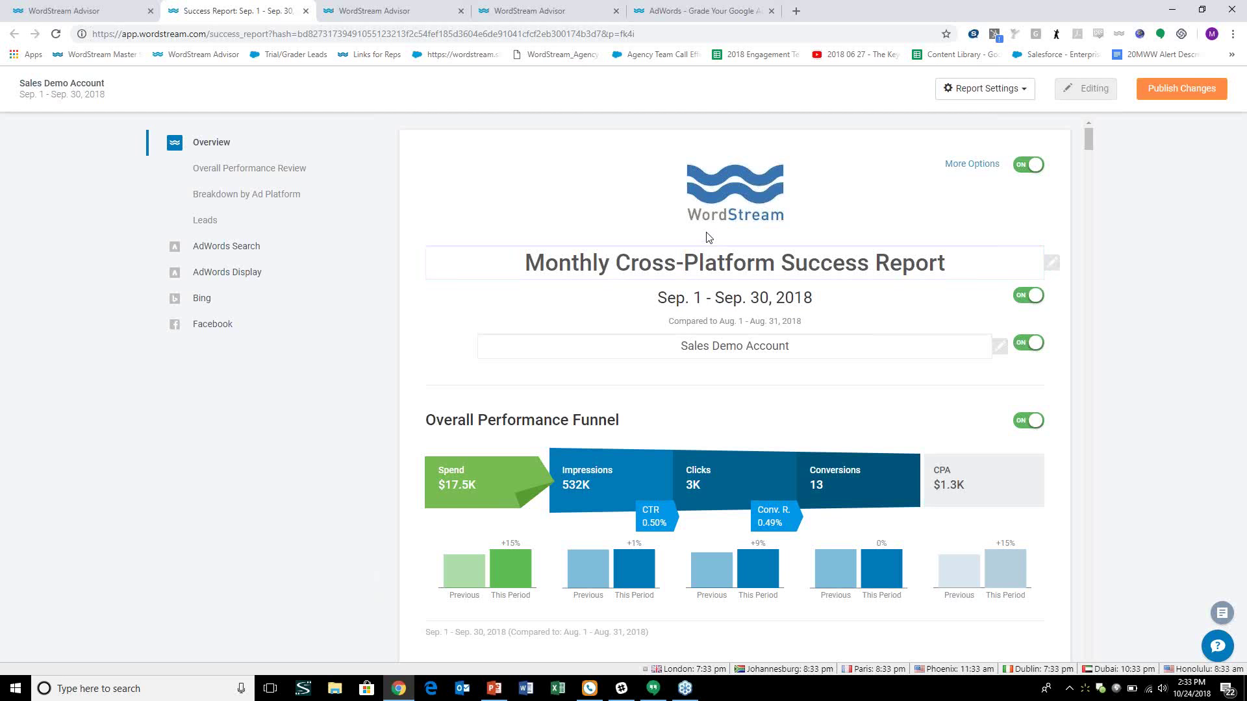
# Scroll past Breakdown by Ad Platform, Notes and Leads to the AdWords: Search funnel.
pyautogui.scroll(-2, 687, 239)
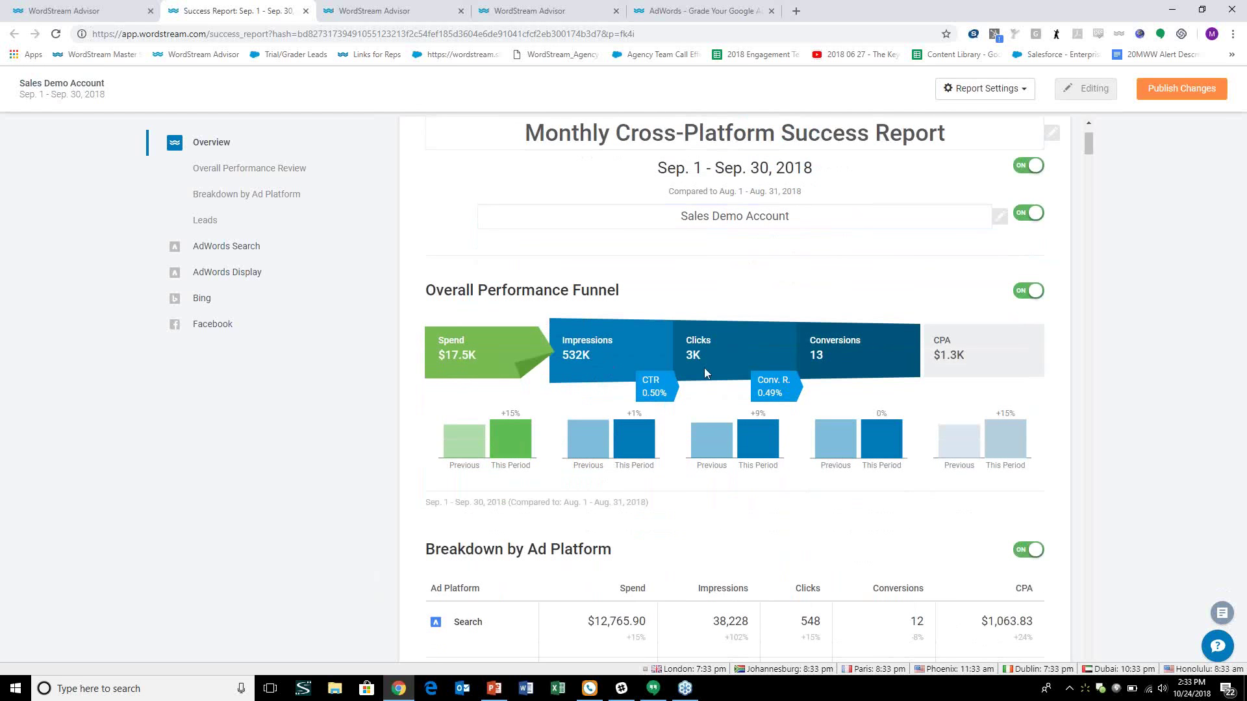
pyautogui.scroll(-4, 645, 365)
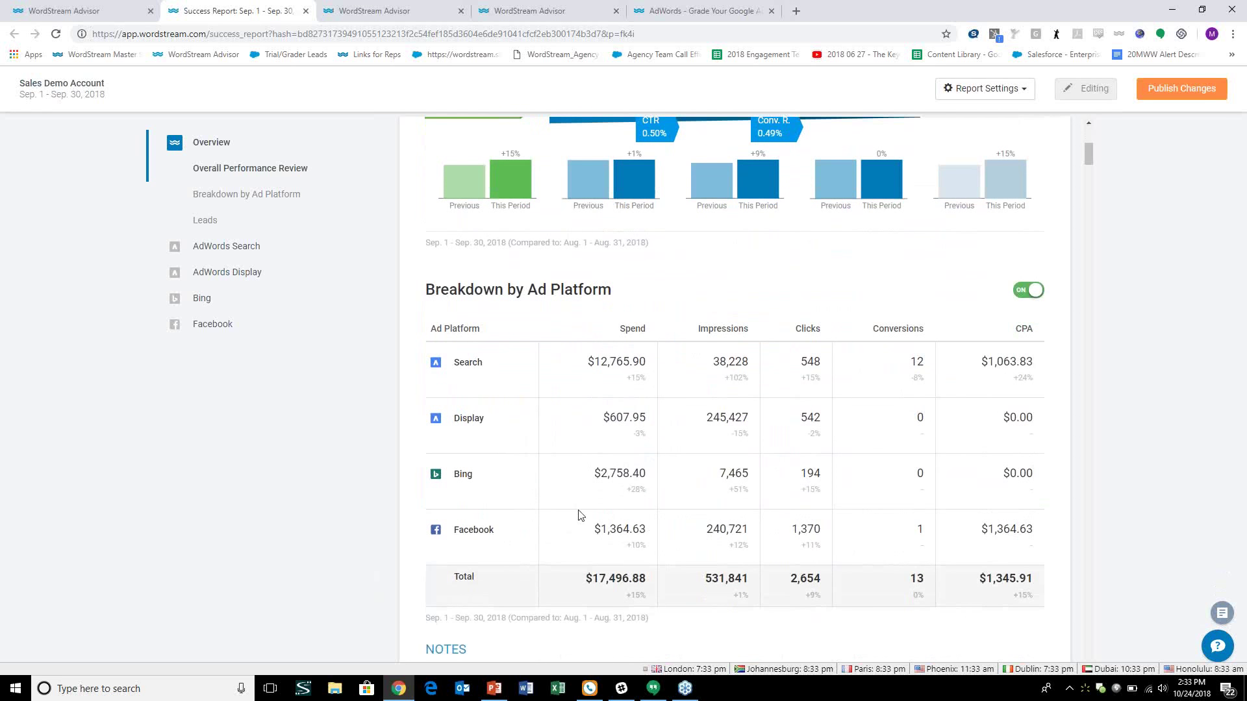
pyautogui.scroll(-3, 721, 491)
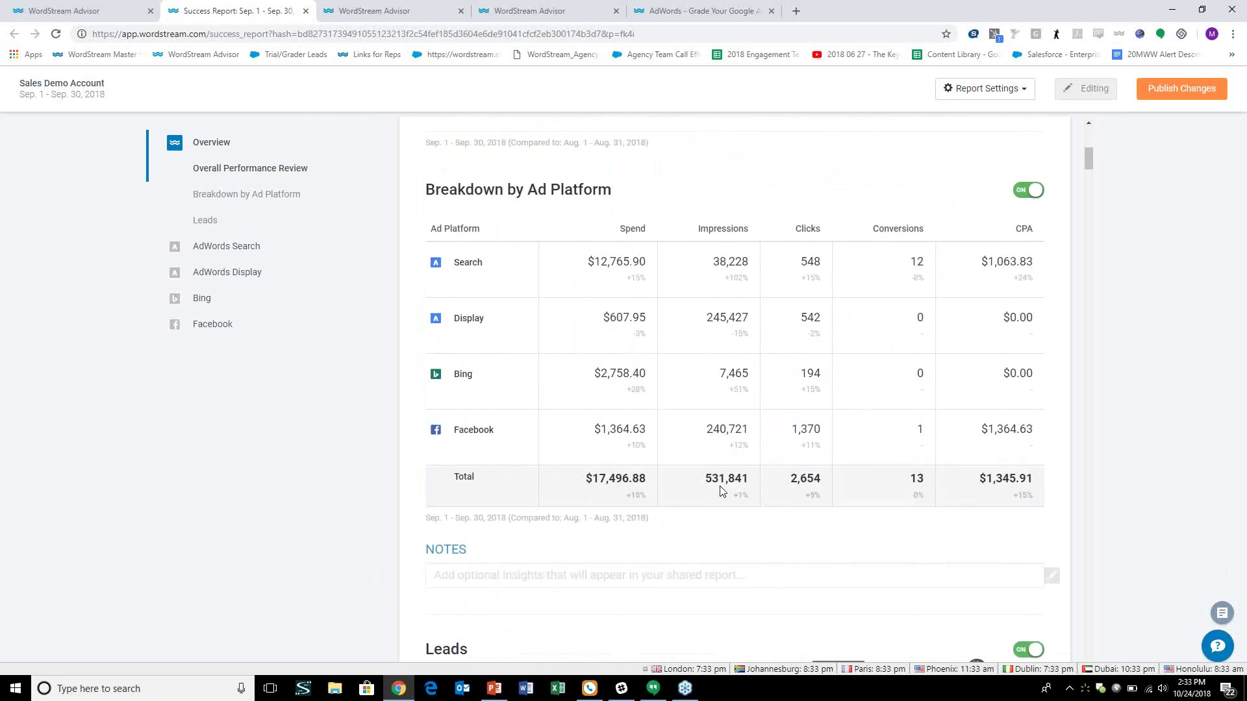
pyautogui.scroll(-3, 562, 316)
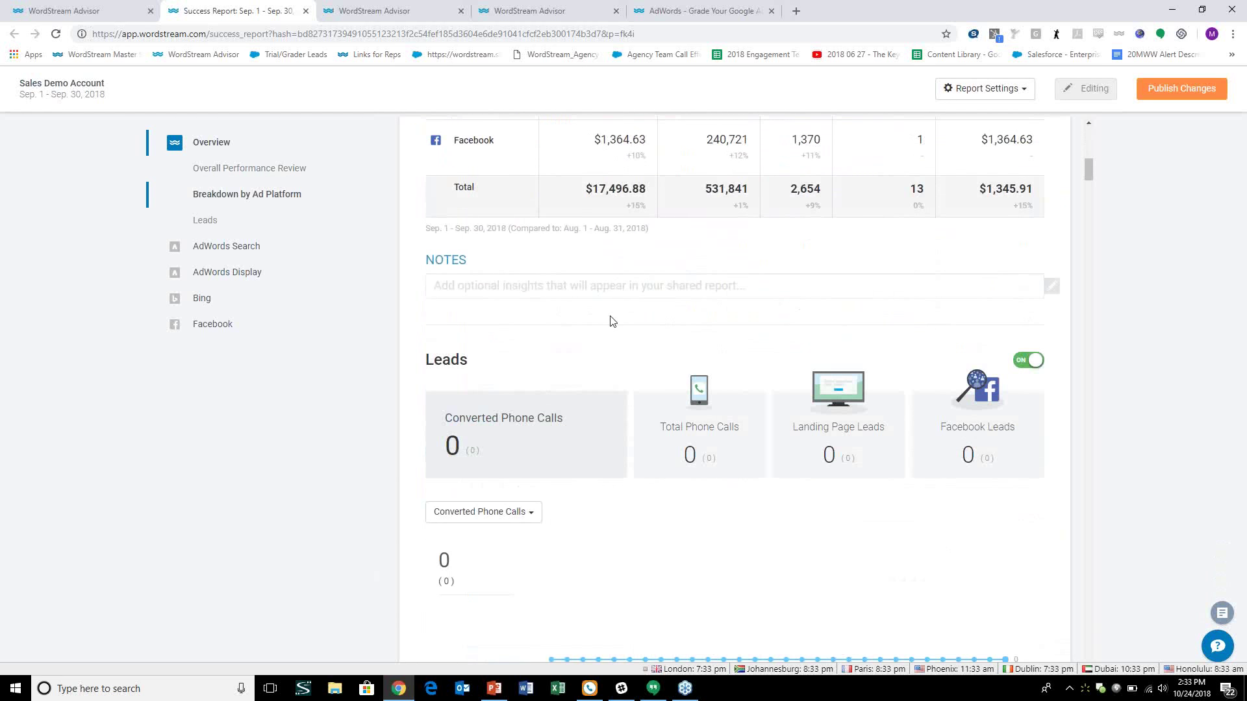
pyautogui.scroll(-8, 615, 320)
pyautogui.scroll(-1, 627, 318)
pyautogui.scroll(2, 628, 322)
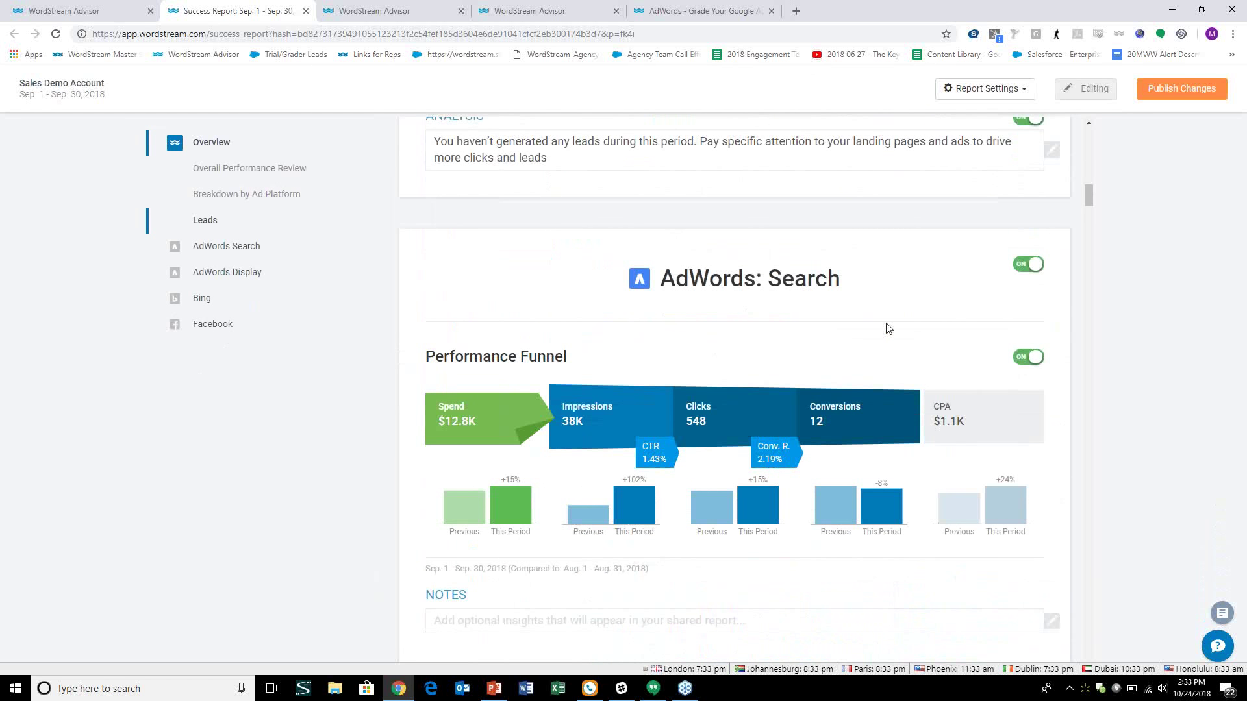
# Switch the Trends over Time chart to Avg CPC, then Spend, and finally CPA.
pyautogui.scroll(-5, 889, 328)
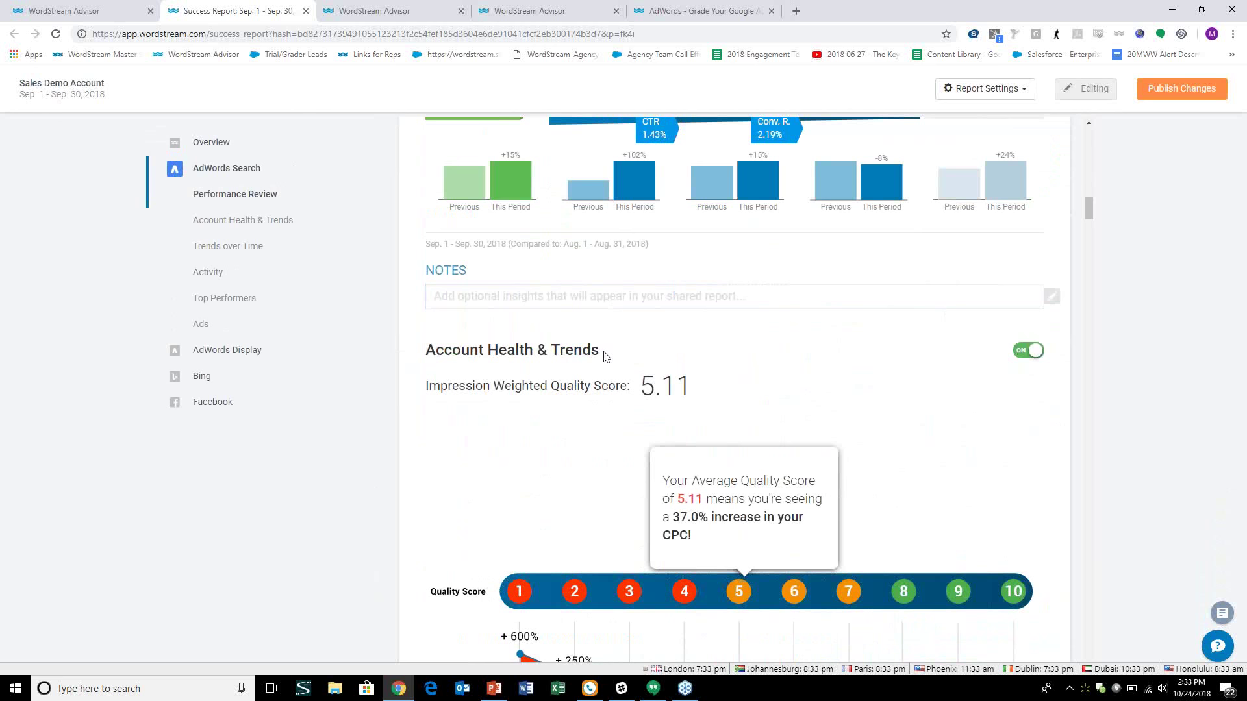
pyautogui.scroll(-4, 606, 357)
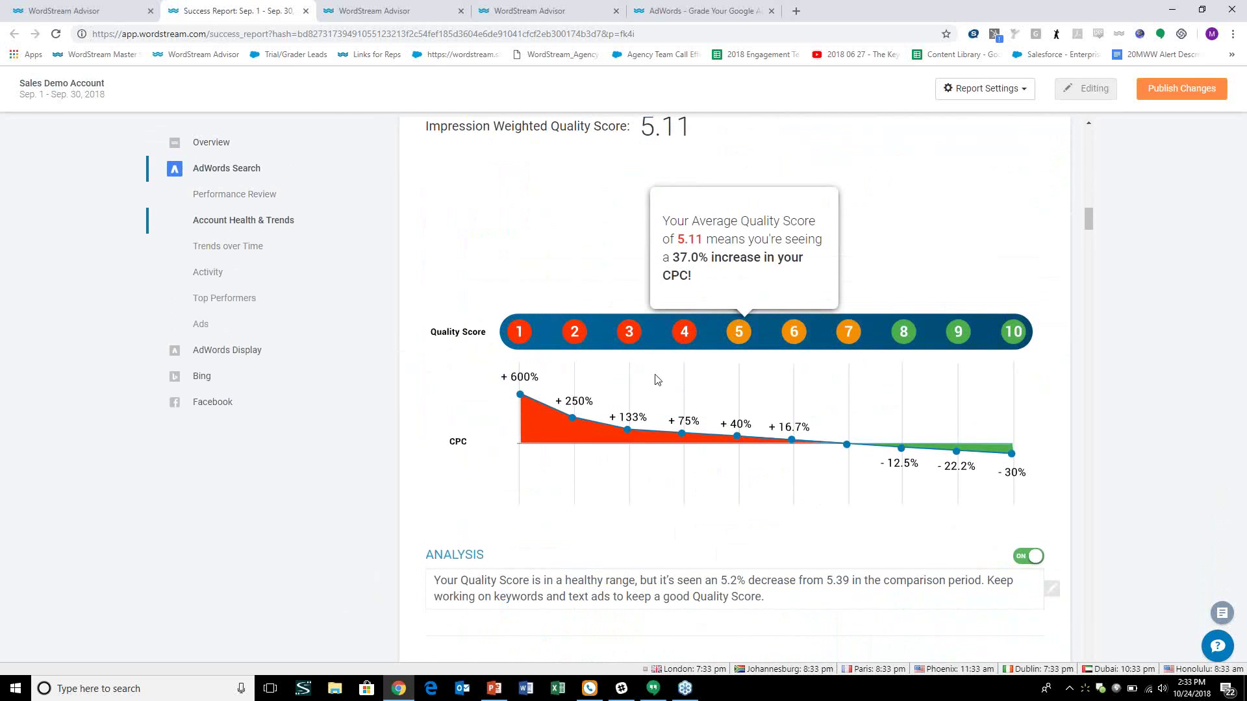
pyautogui.scroll(-7, 656, 376)
pyautogui.click(446, 299)
pyautogui.click(456, 343)
pyautogui.click(453, 297)
pyautogui.click(452, 359)
pyautogui.click(465, 298)
pyautogui.click(465, 379)
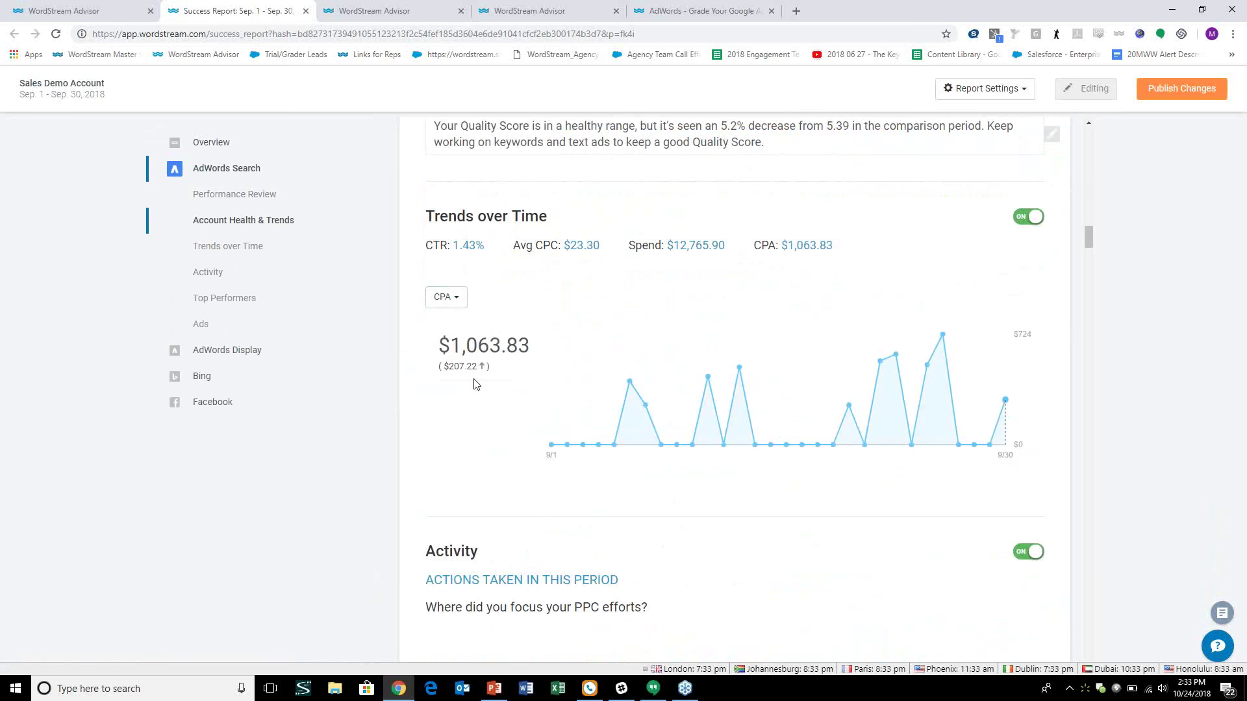
# Scroll through the Search Activity, Top Performers and Ads sections down to AdWords: Display.
pyautogui.scroll(-7, 587, 416)
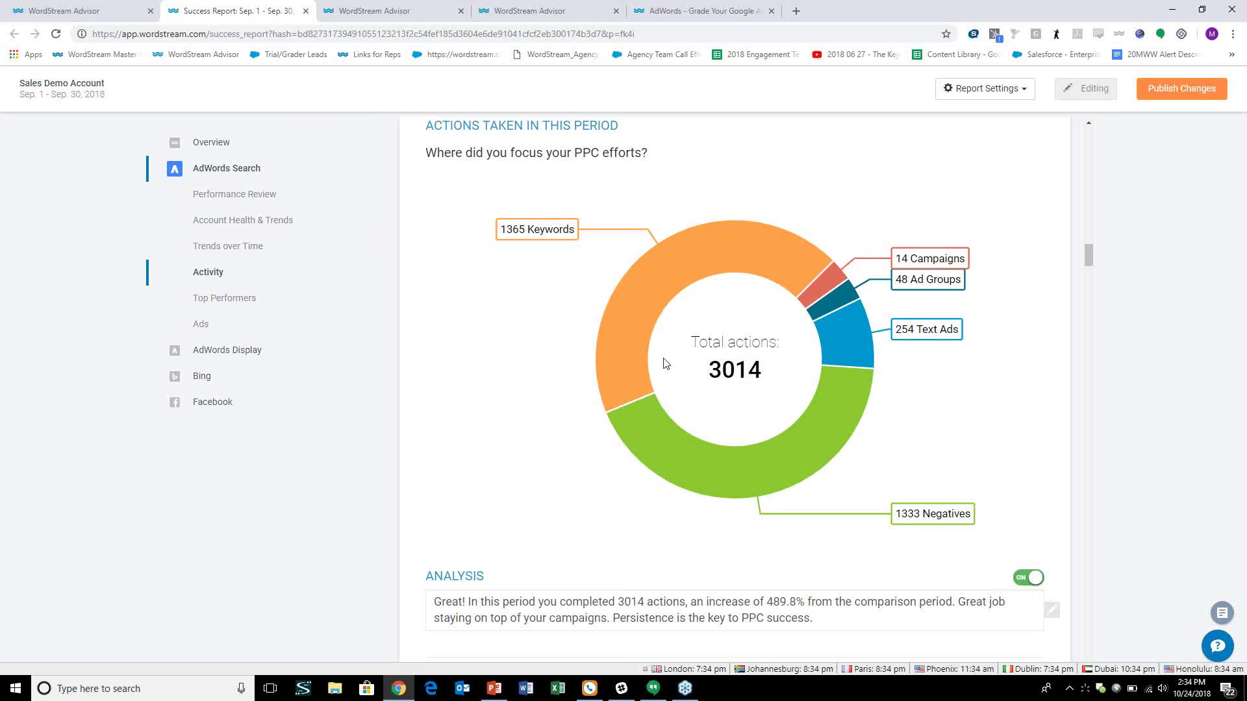
pyautogui.scroll(-8, 665, 364)
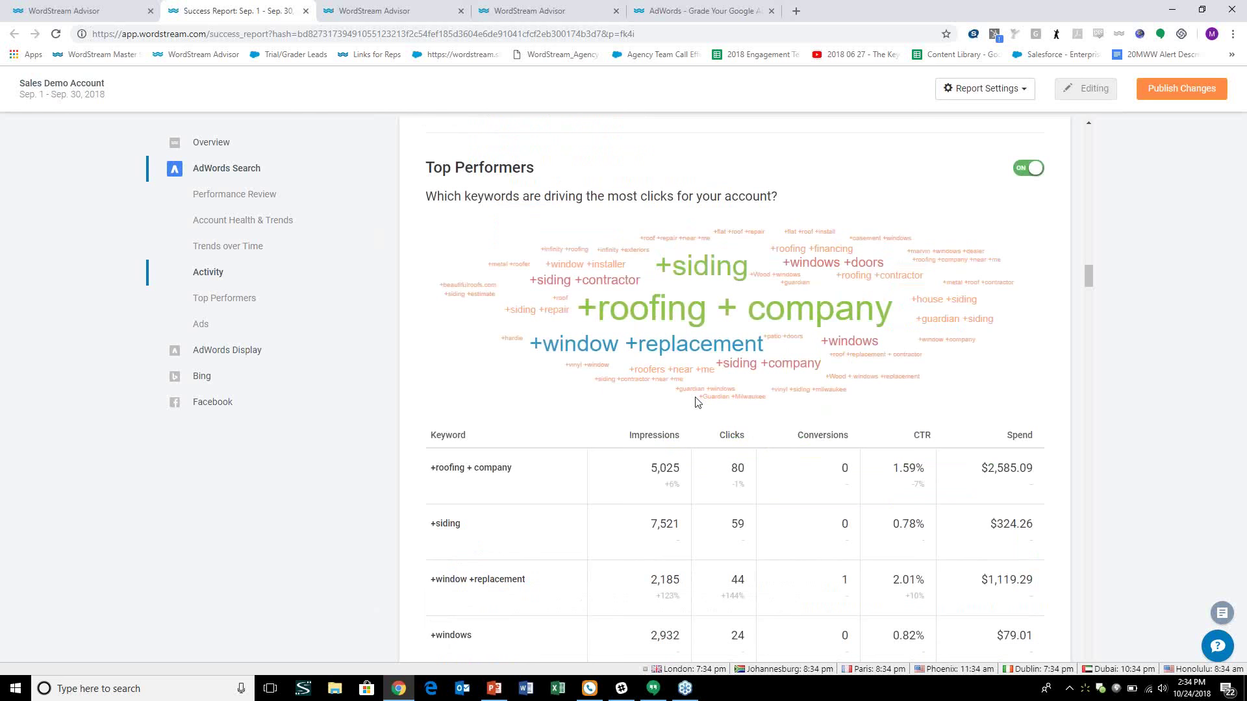
pyautogui.scroll(-1, 694, 402)
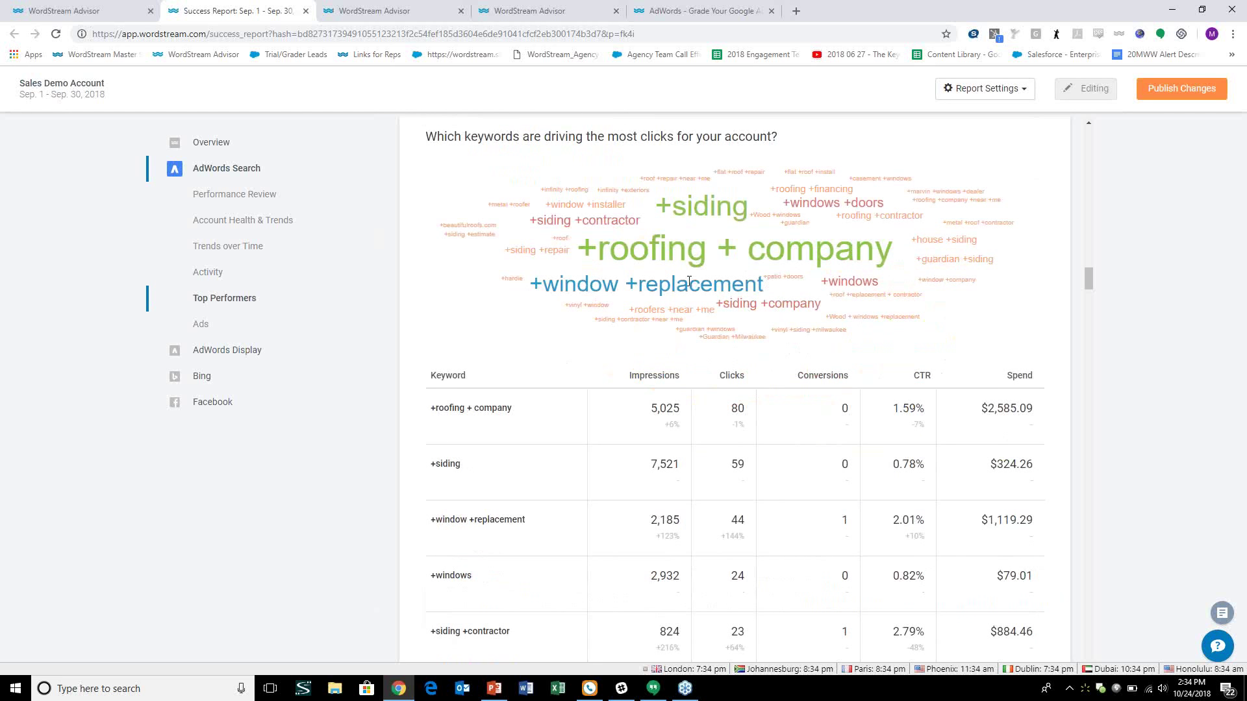
pyautogui.scroll(-11, 687, 284)
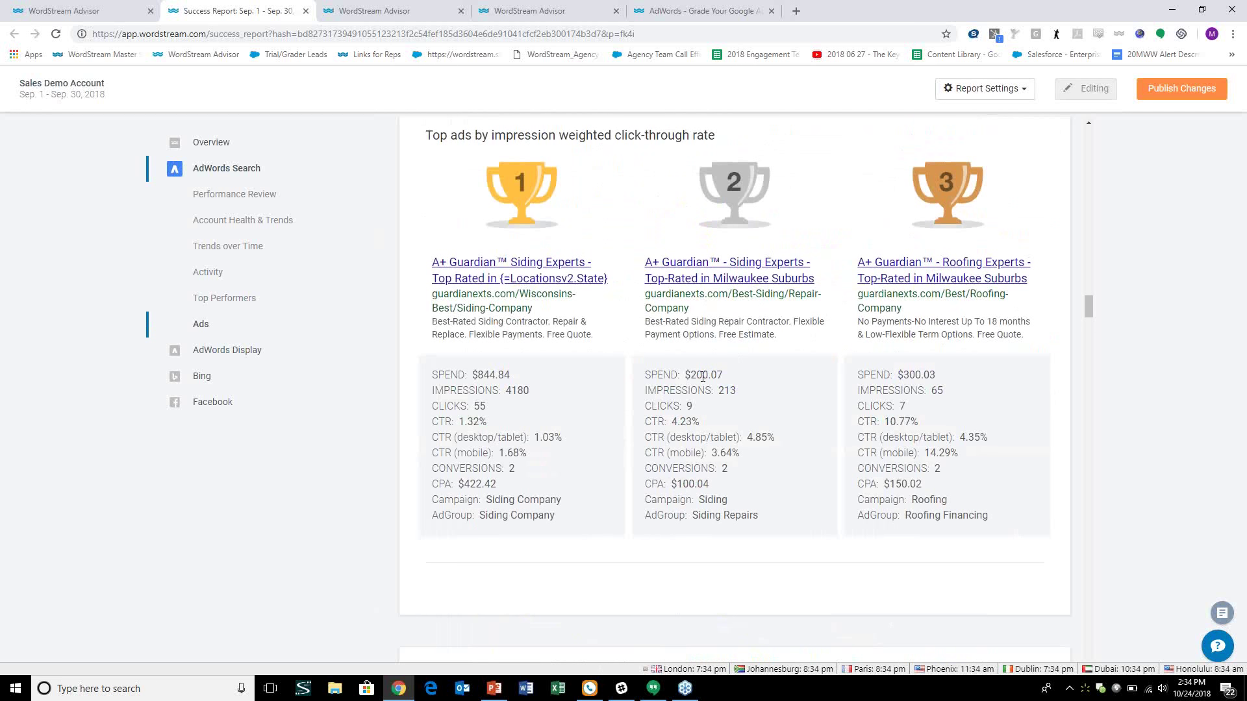
pyautogui.scroll(-7, 702, 376)
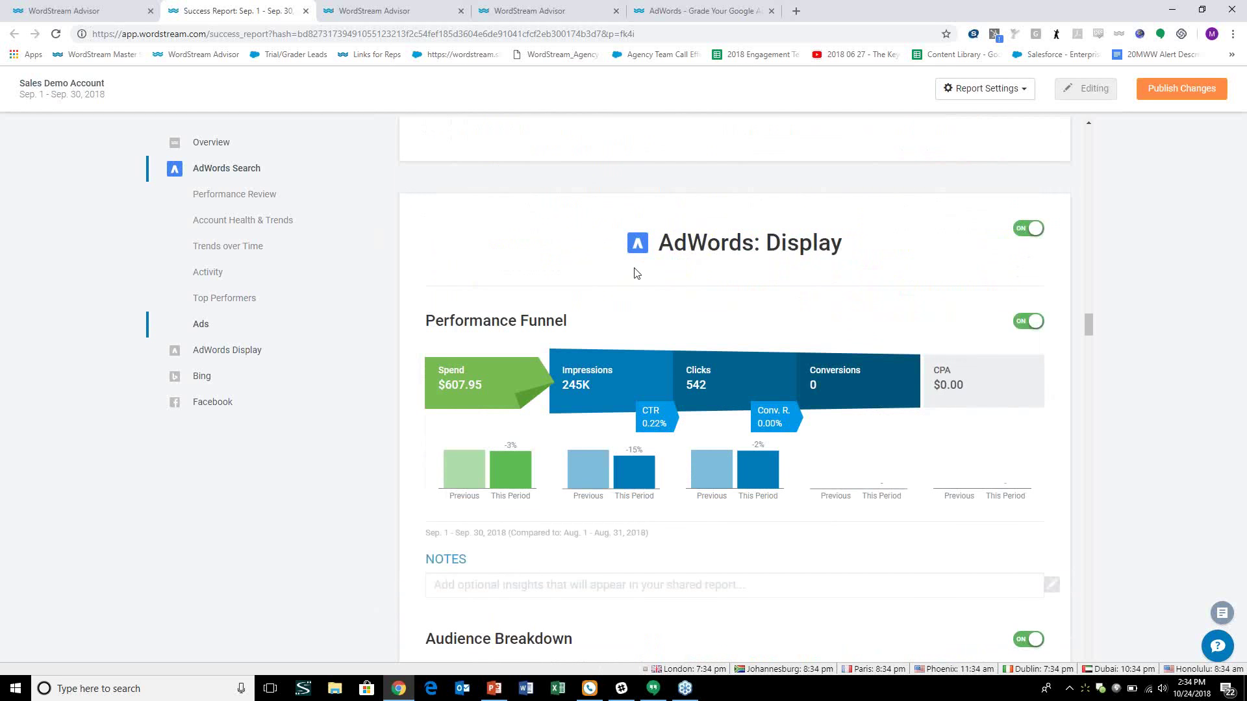
# Scroll through the AdWords Display section and down to Facebook's top audiences.
pyautogui.scroll(-5, 621, 351)
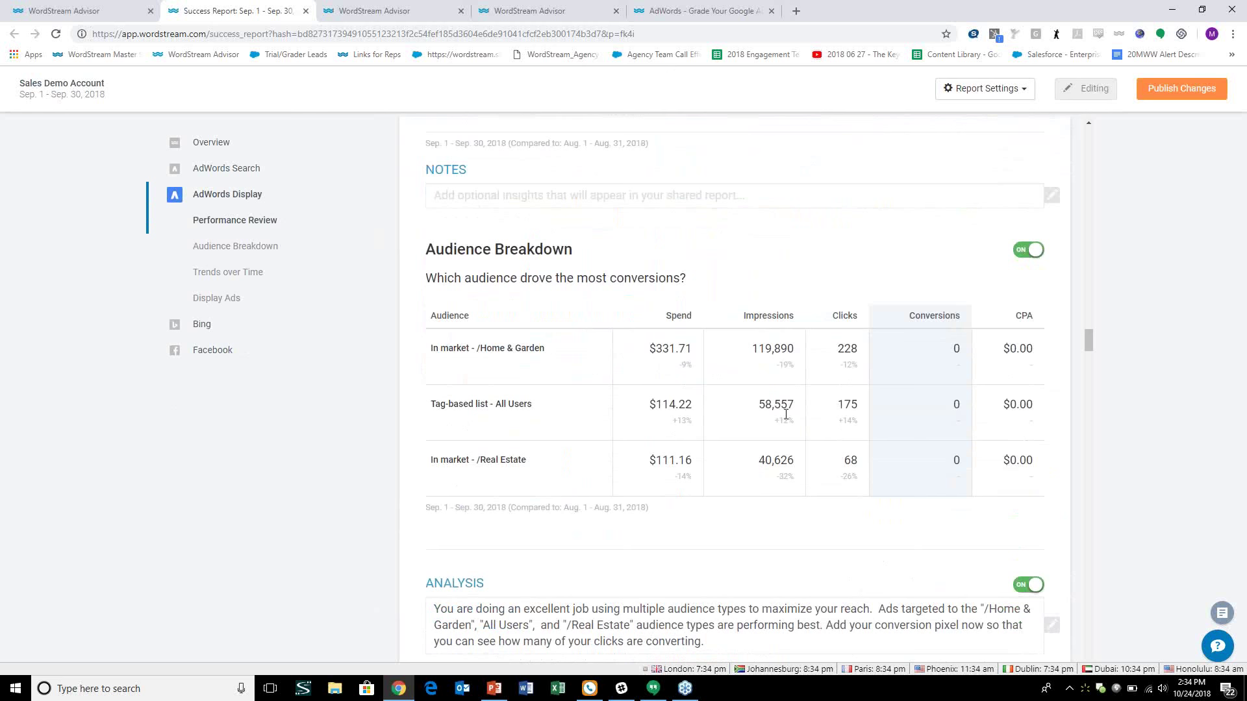
pyautogui.scroll(-8, 786, 415)
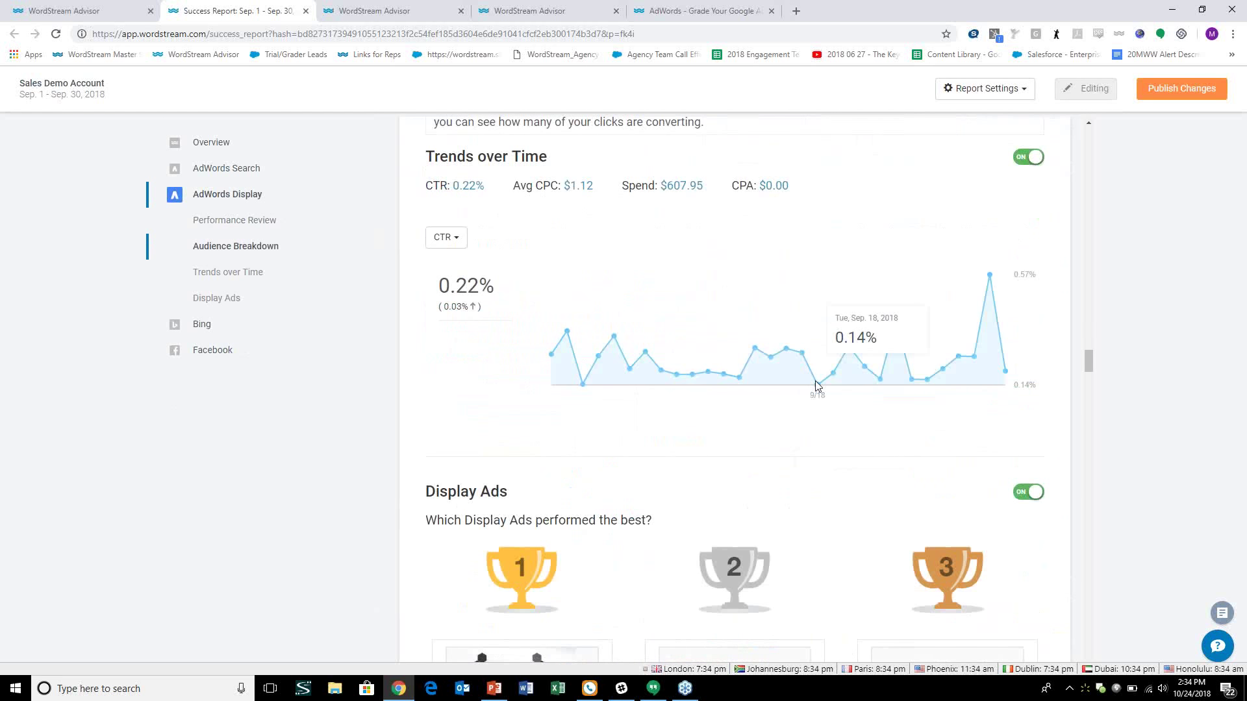
pyautogui.scroll(-5, 815, 380)
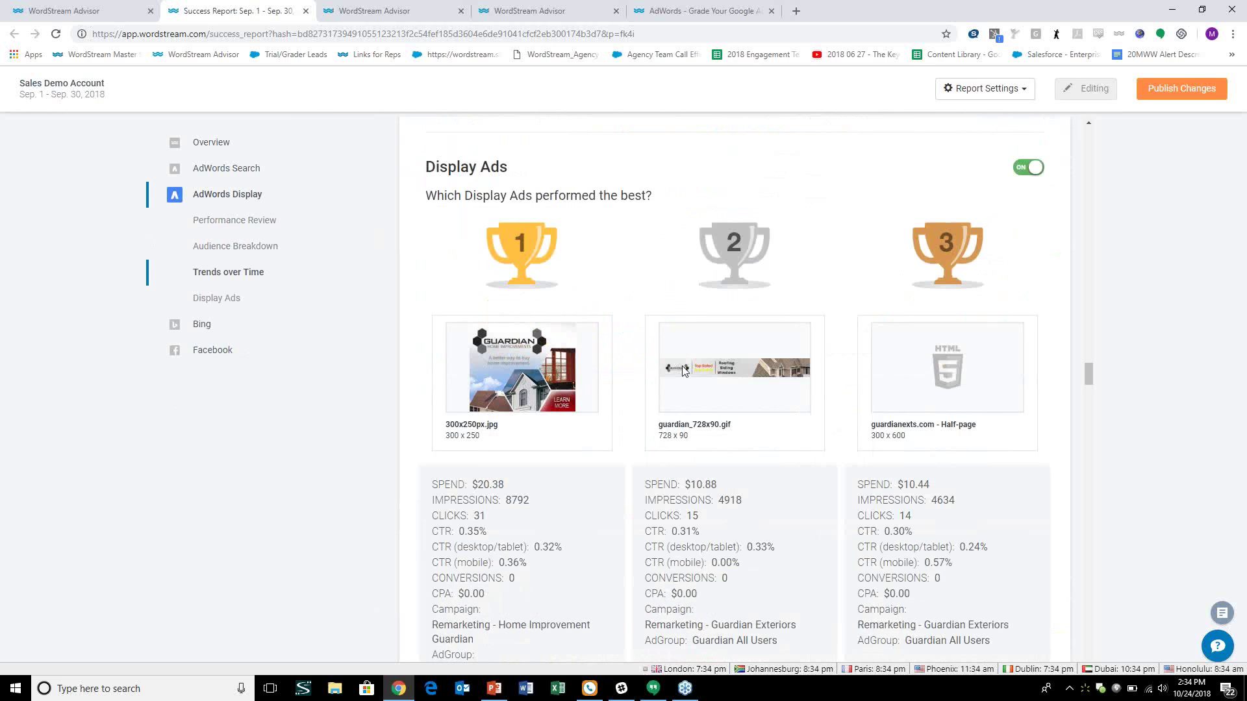
pyautogui.scroll(-15, 684, 371)
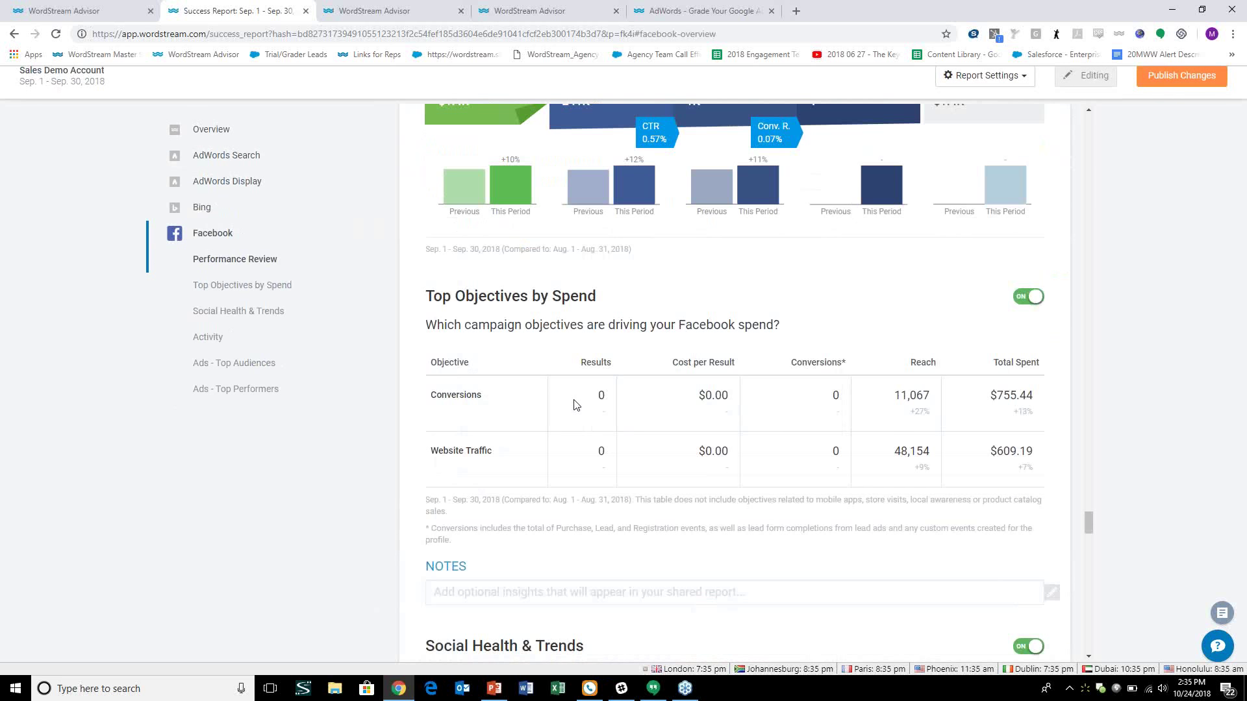
pyautogui.scroll(-1, 574, 403)
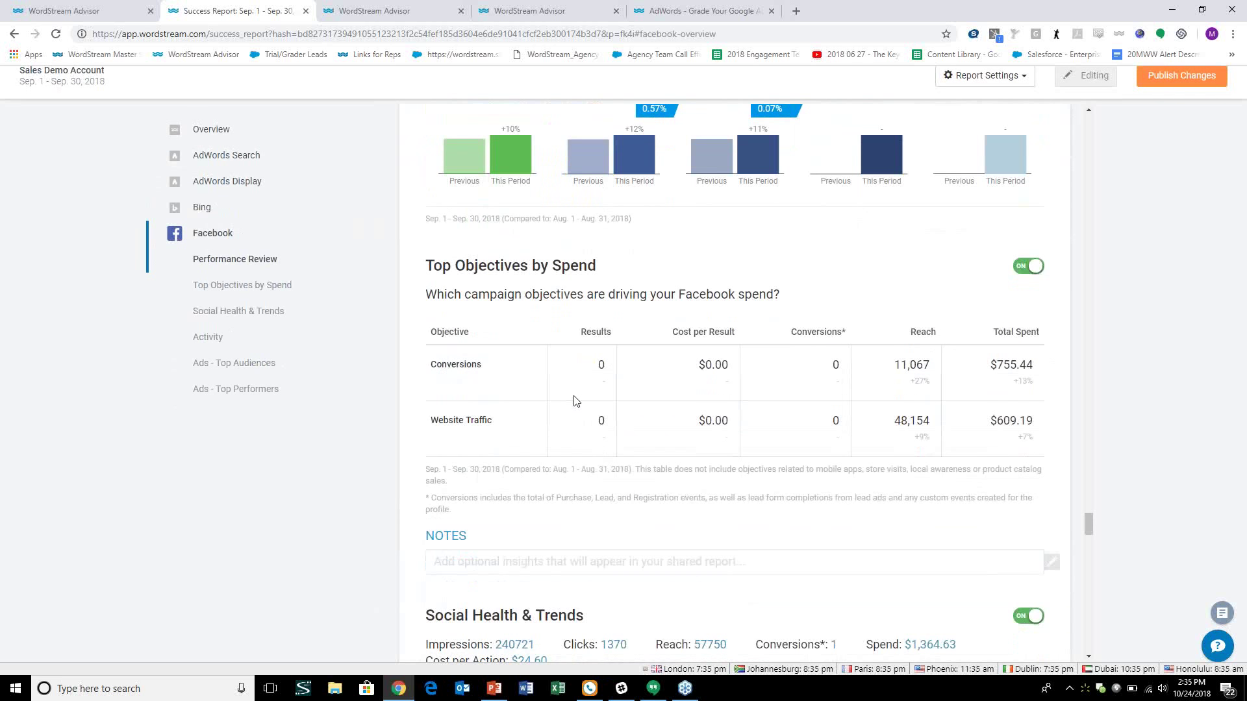
pyautogui.scroll(-18, 575, 401)
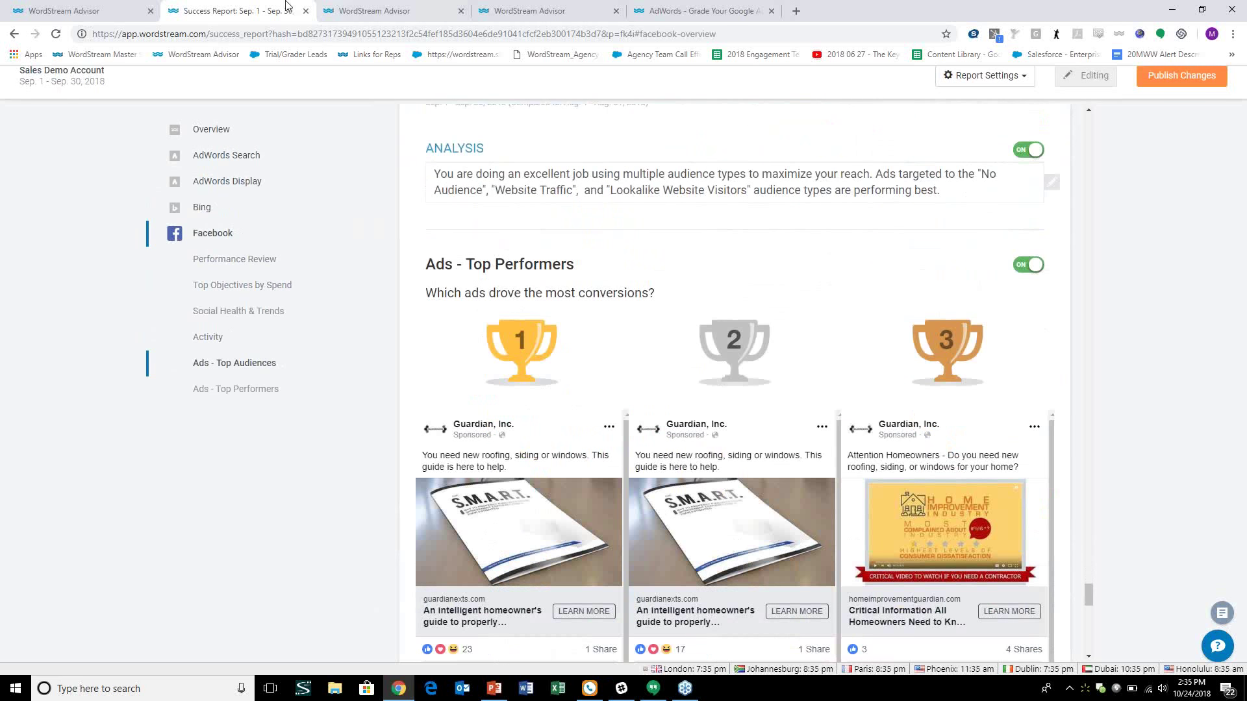
# On the reports tab, start a Success Report named 'Test', reach report data, then cancel it.
pyautogui.click(125, 9)
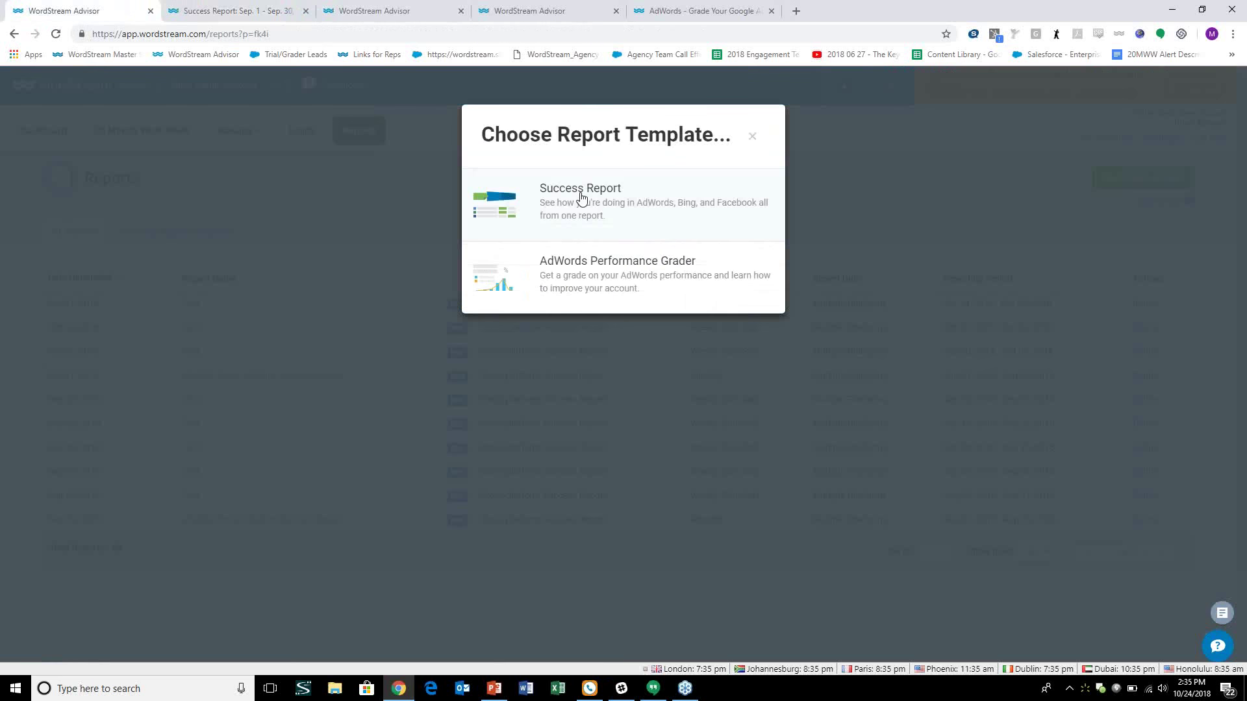
pyautogui.click(581, 198)
pyautogui.write('Test')
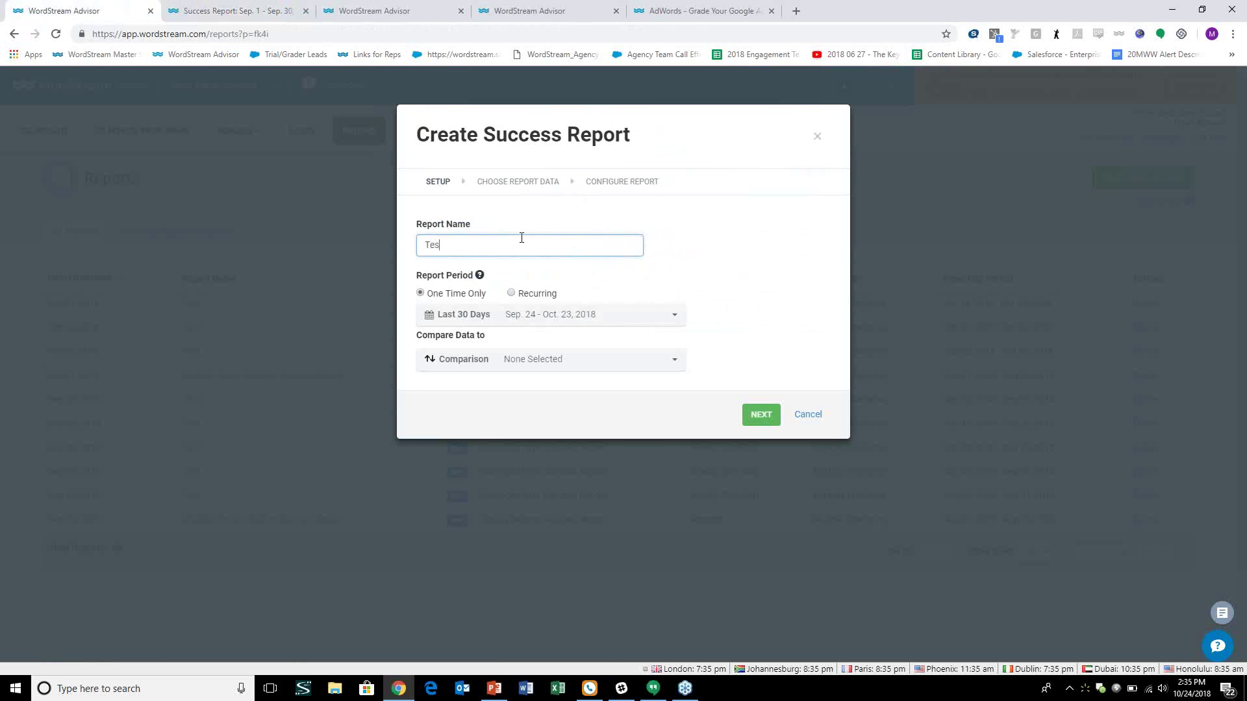
pyautogui.click(753, 415)
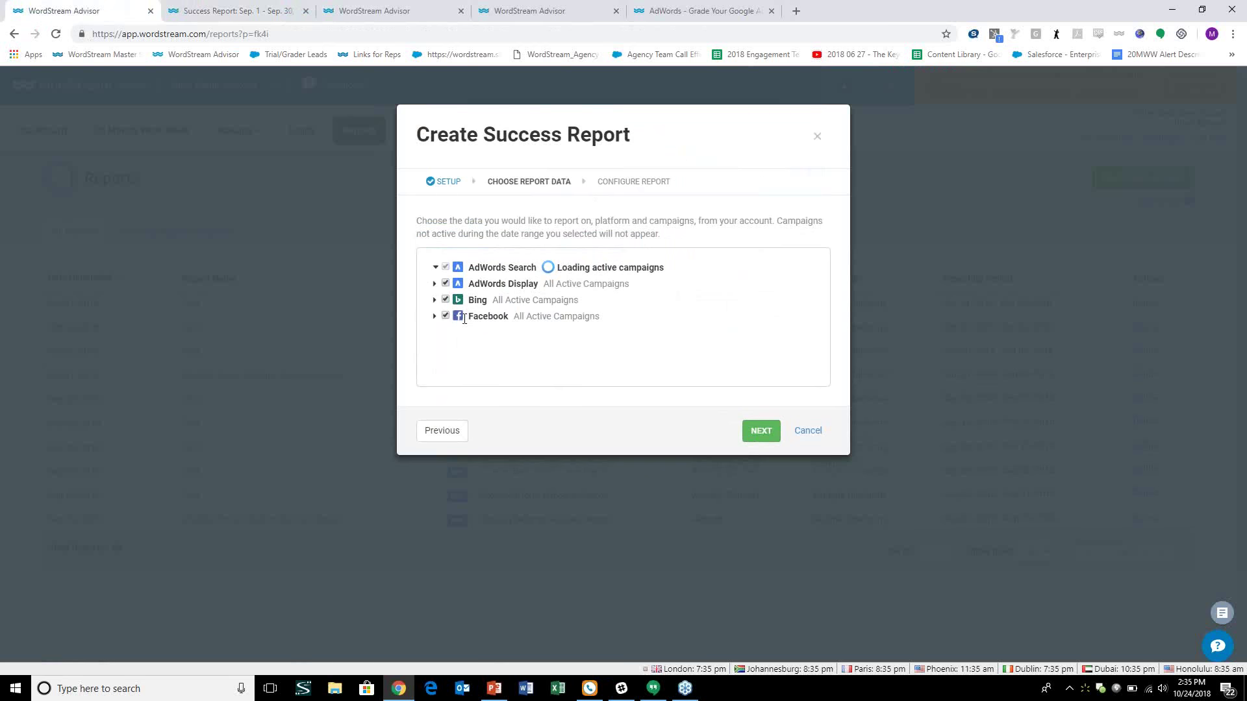
pyautogui.click(817, 138)
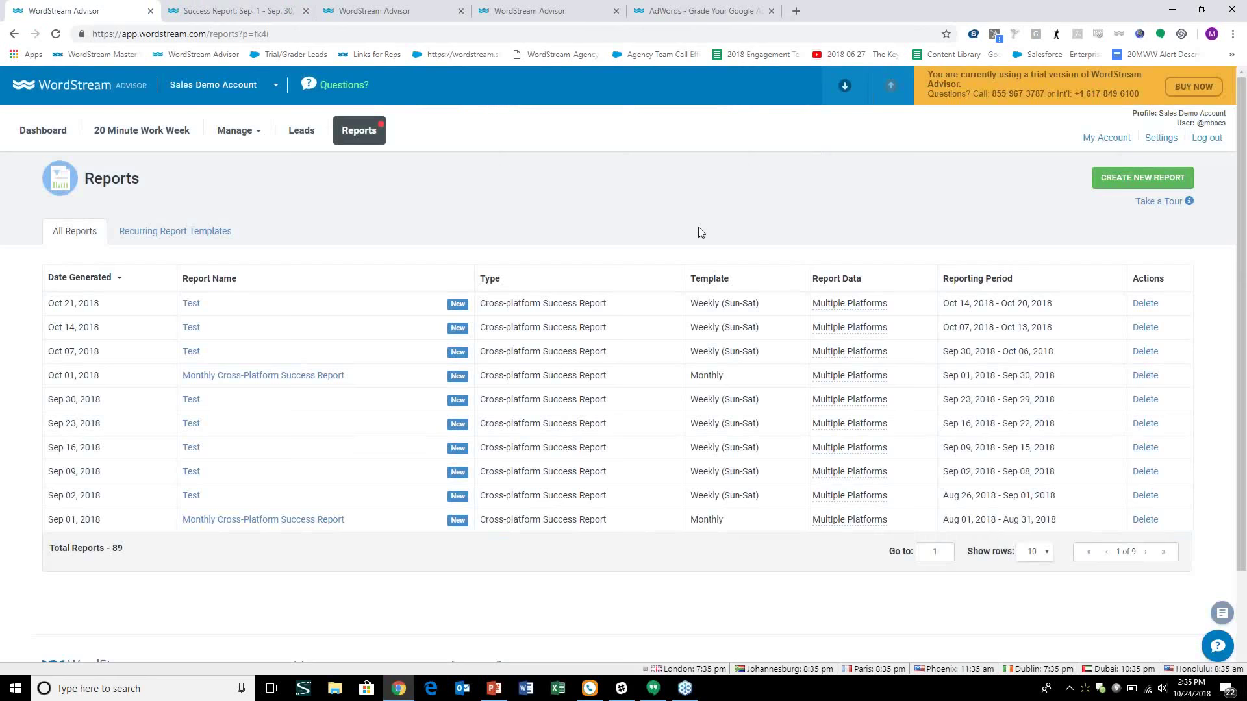